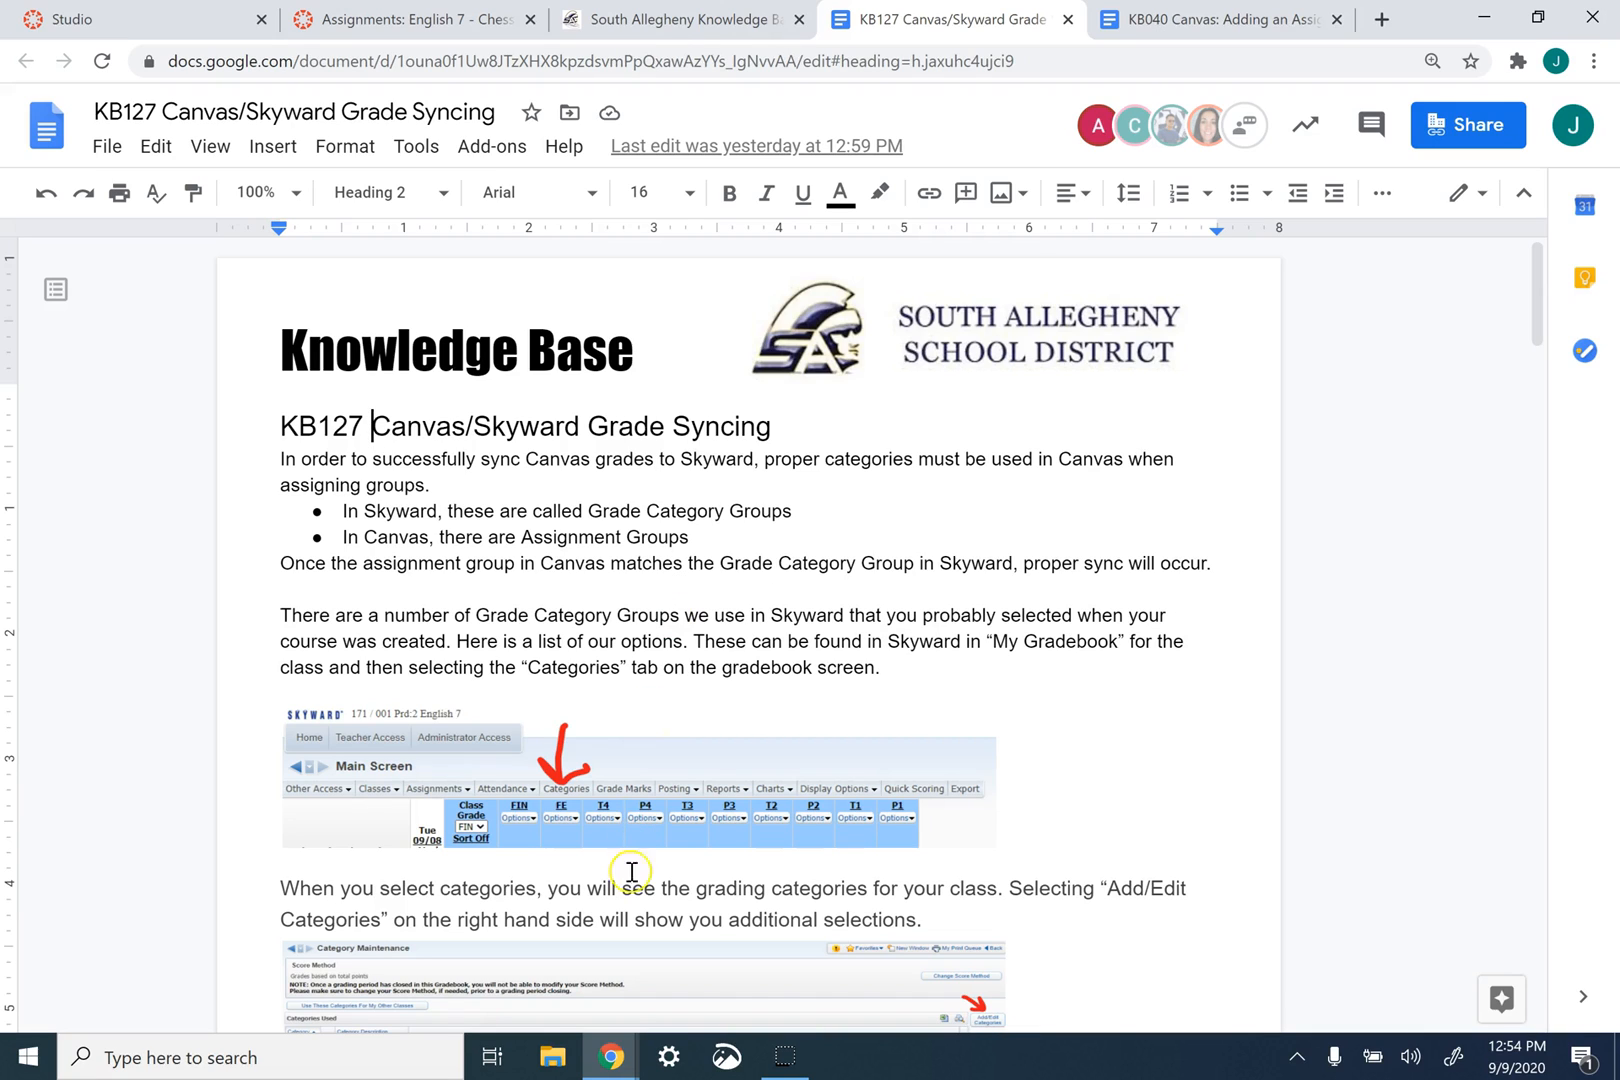
- Switch to the Skyward Category Maintenance window and go back to the My Gradebook class list
mouse_move(611, 1055)
click(630, 968)
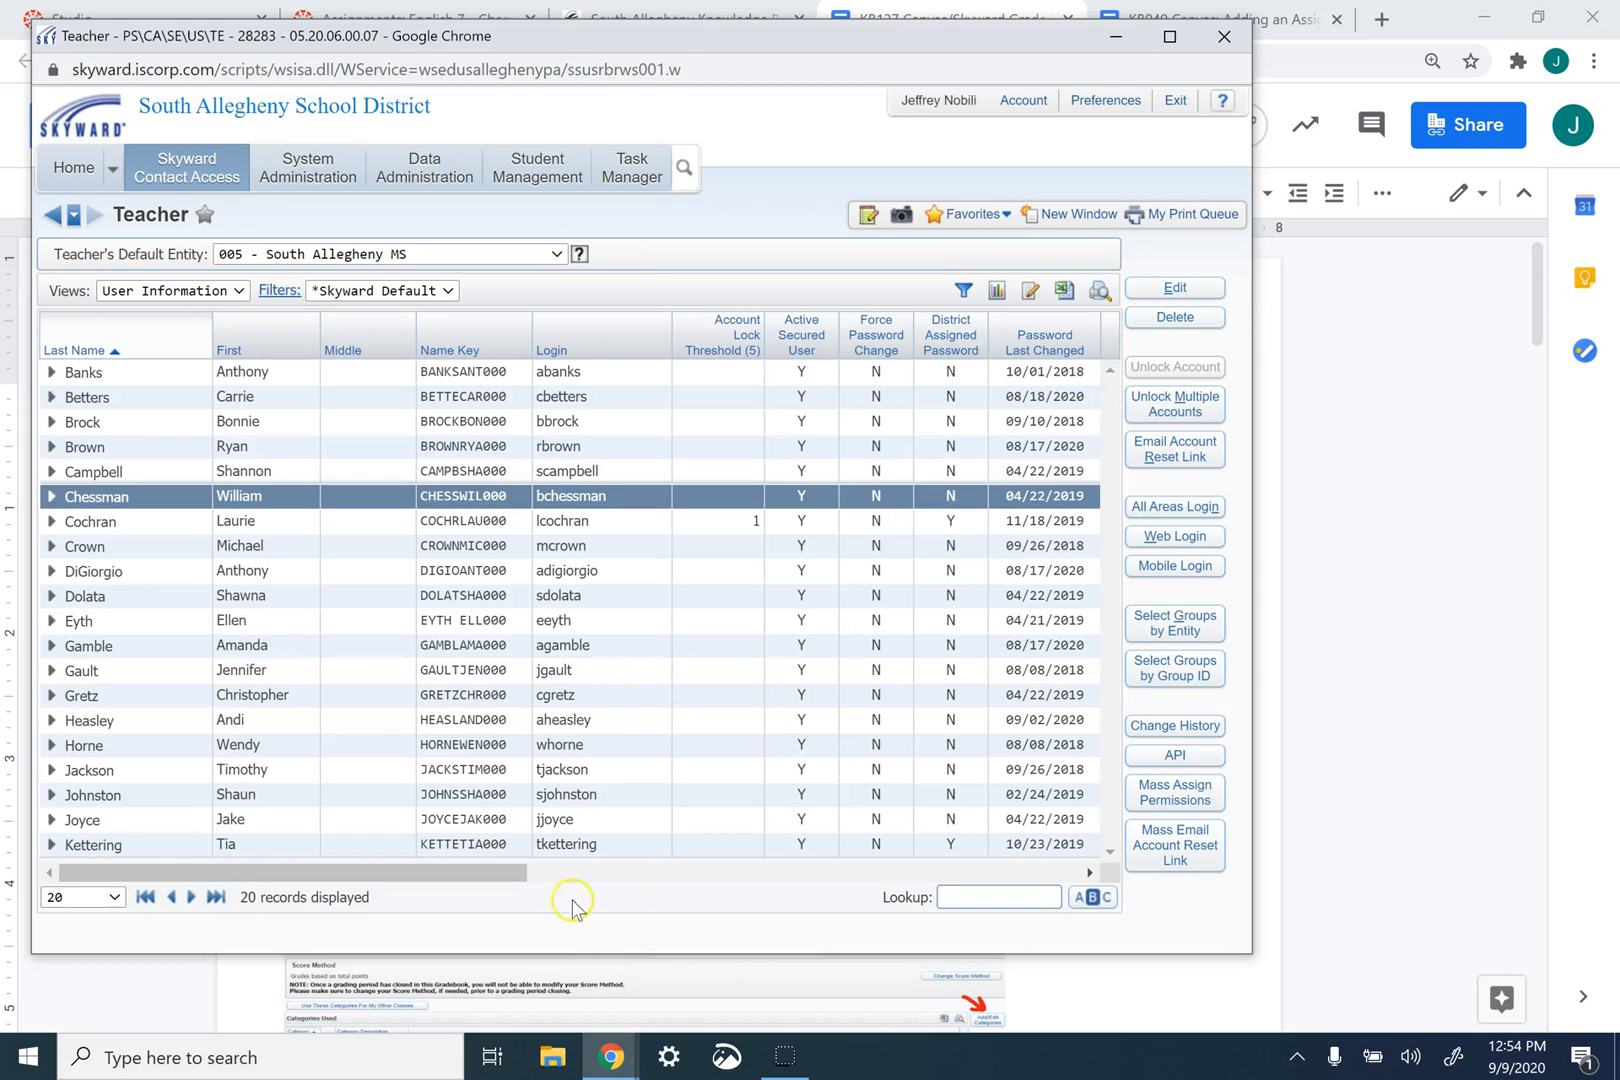
mouse_move(608, 1062)
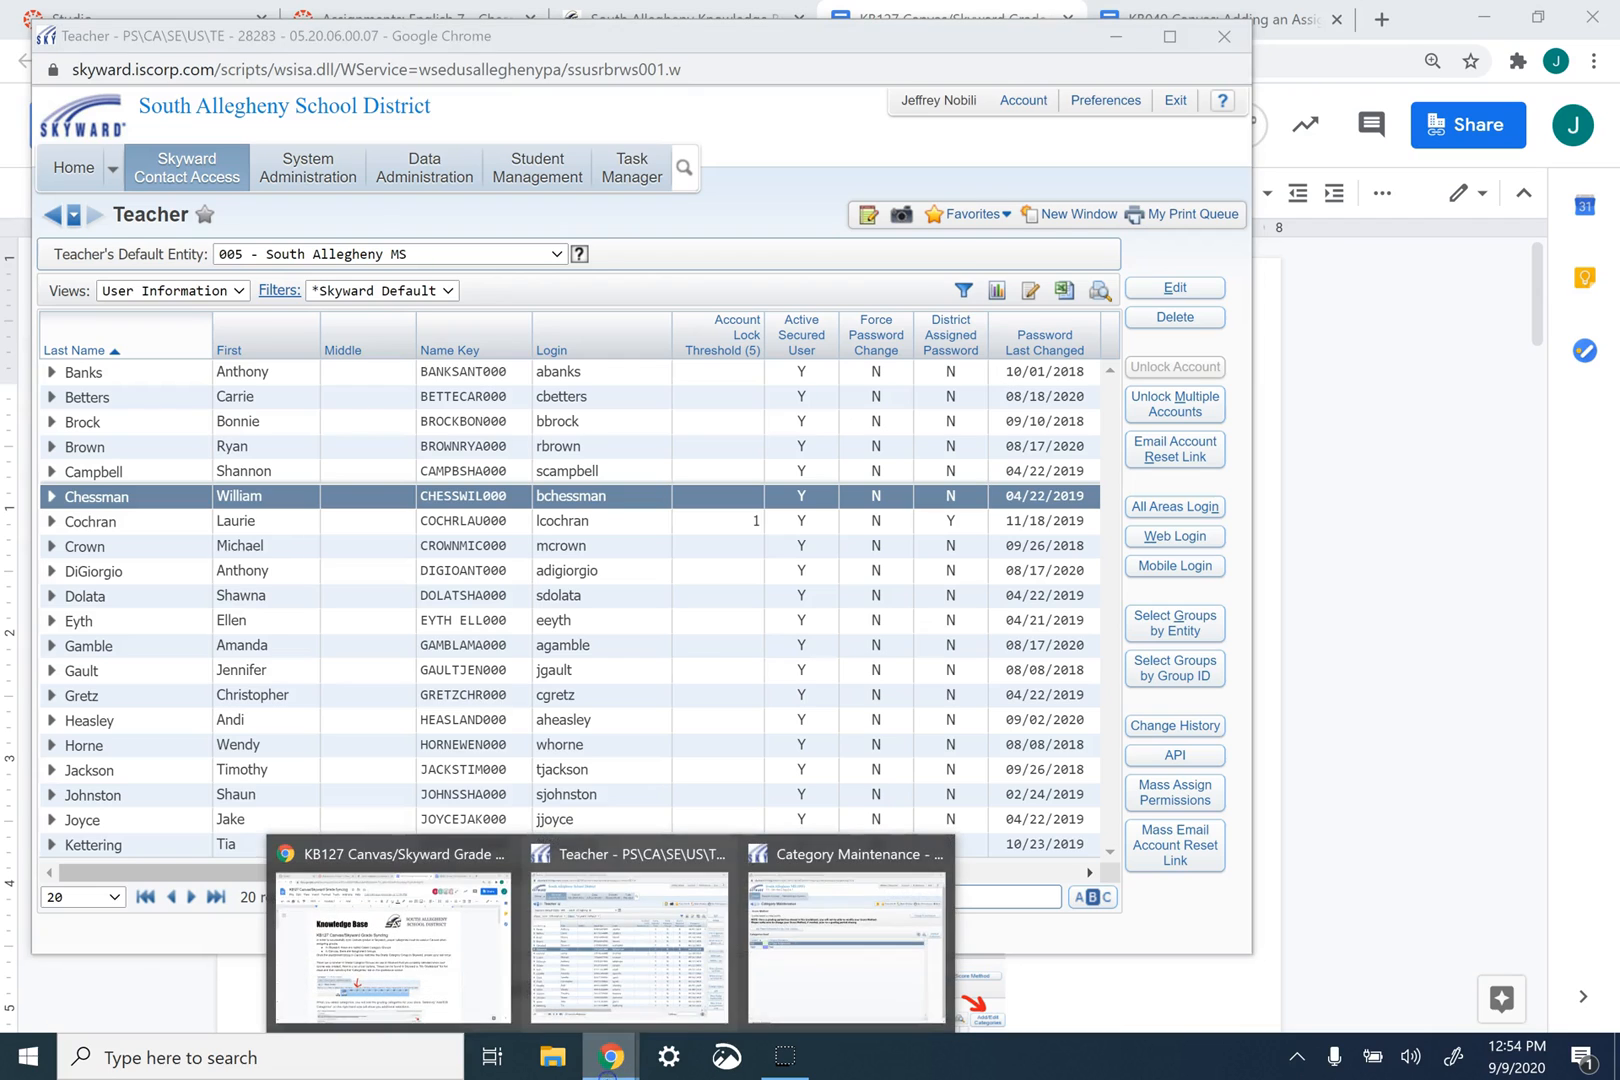
click(820, 968)
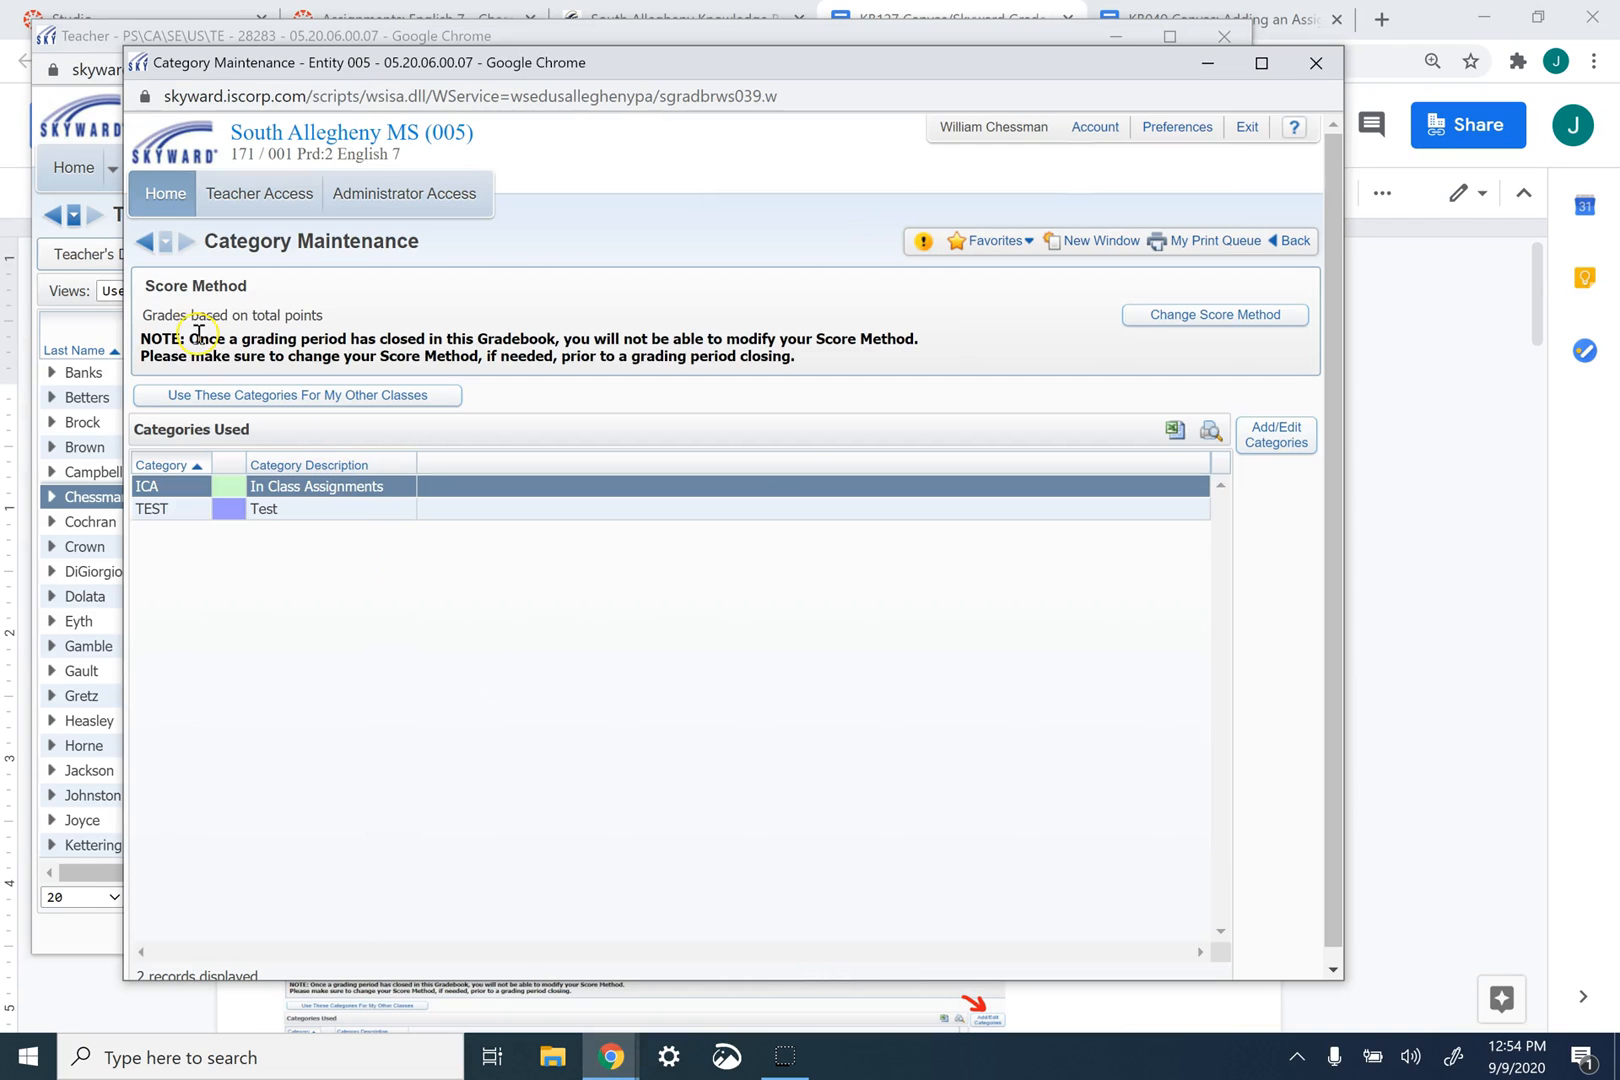
click(145, 242)
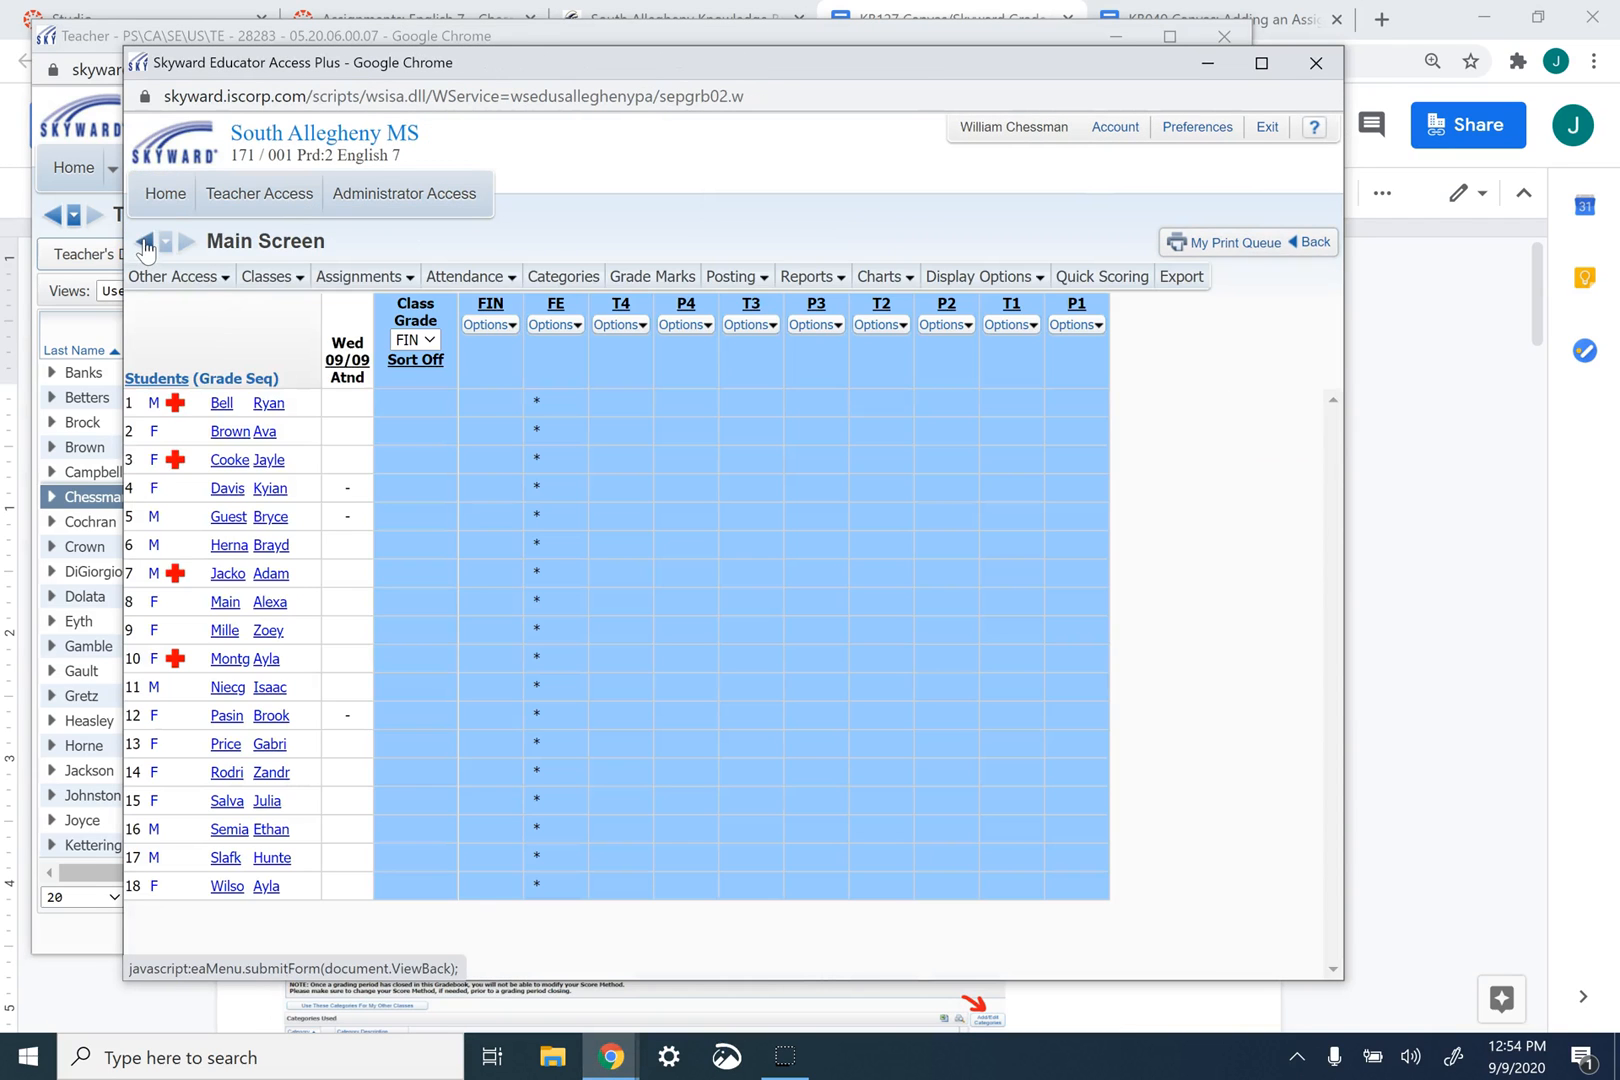
click(280, 278)
click(157, 245)
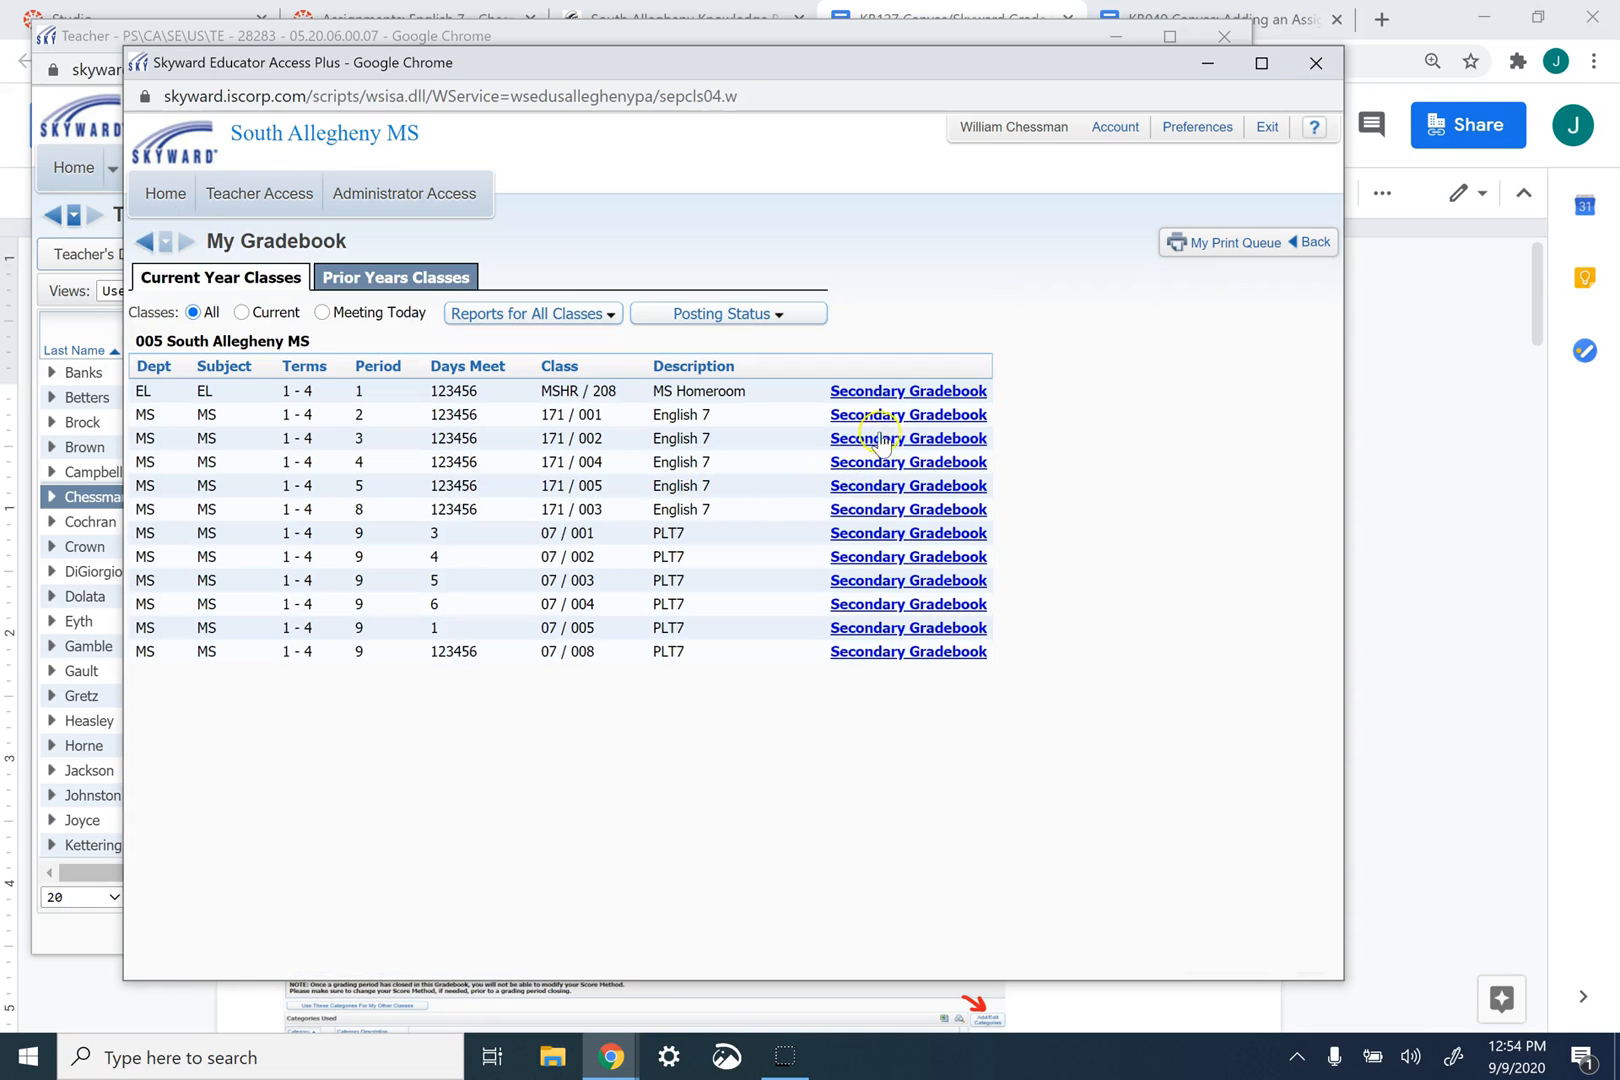
- Open the Secondary Gradebook for the period 2 English 7 class (171 / 001) and show its grading categories
click(920, 416)
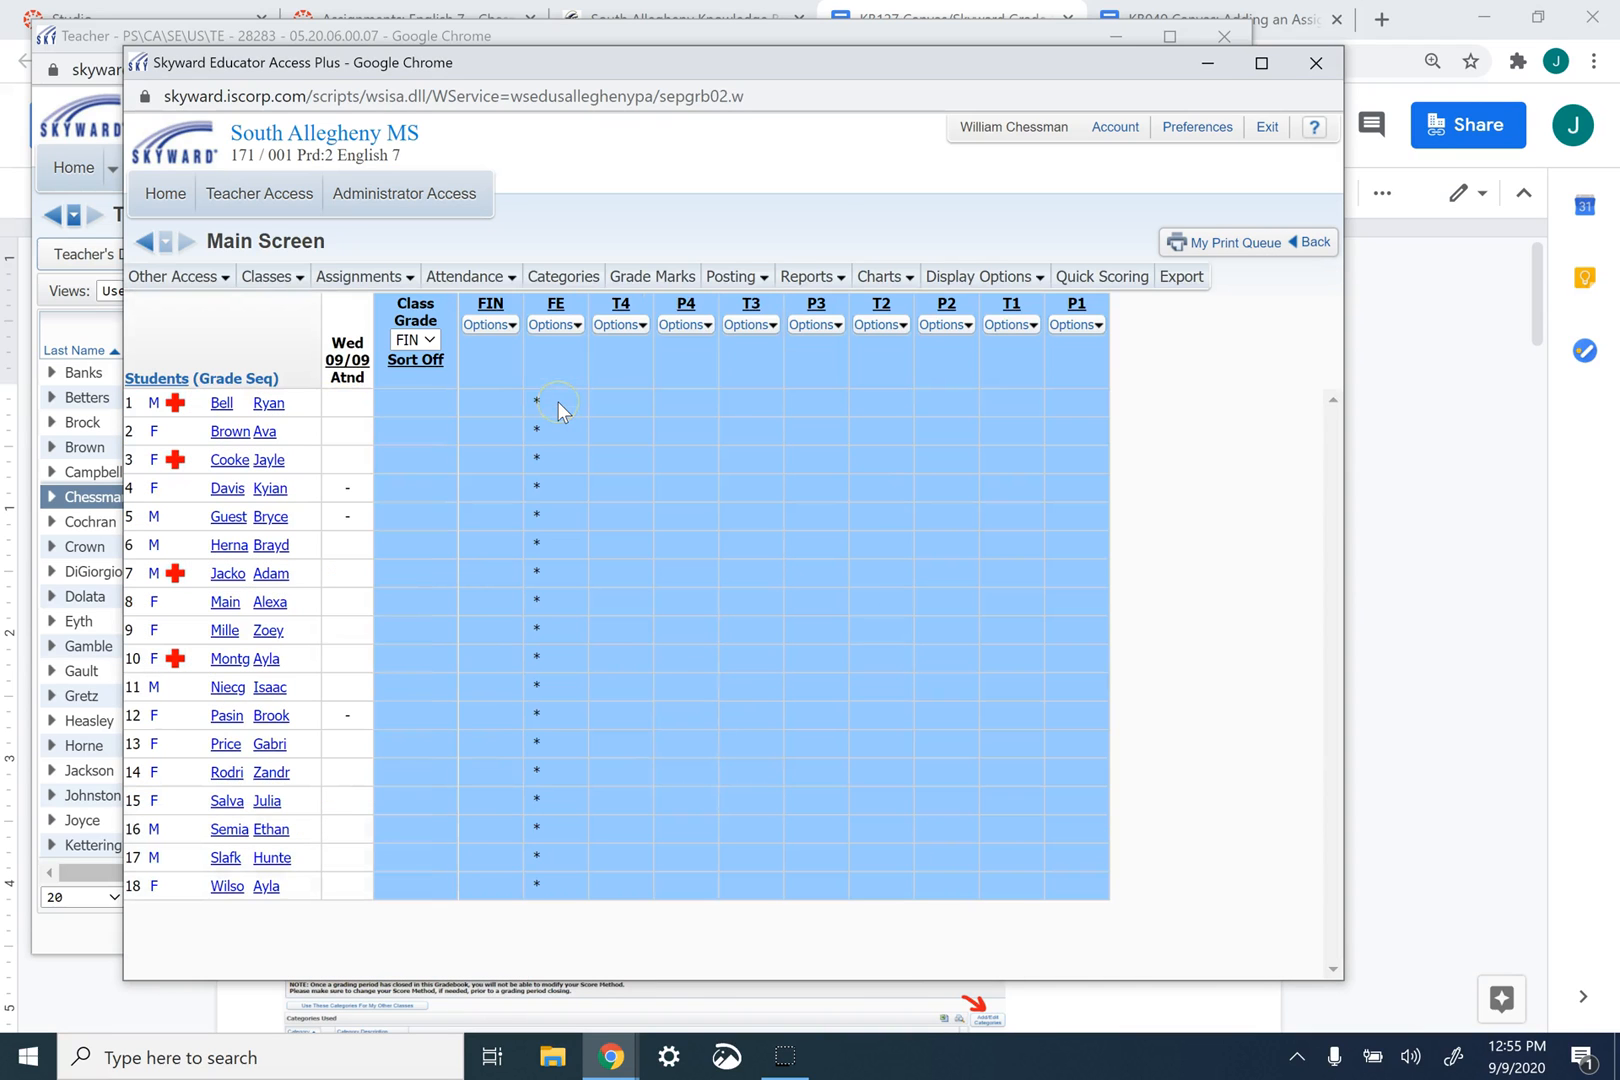
click(470, 276)
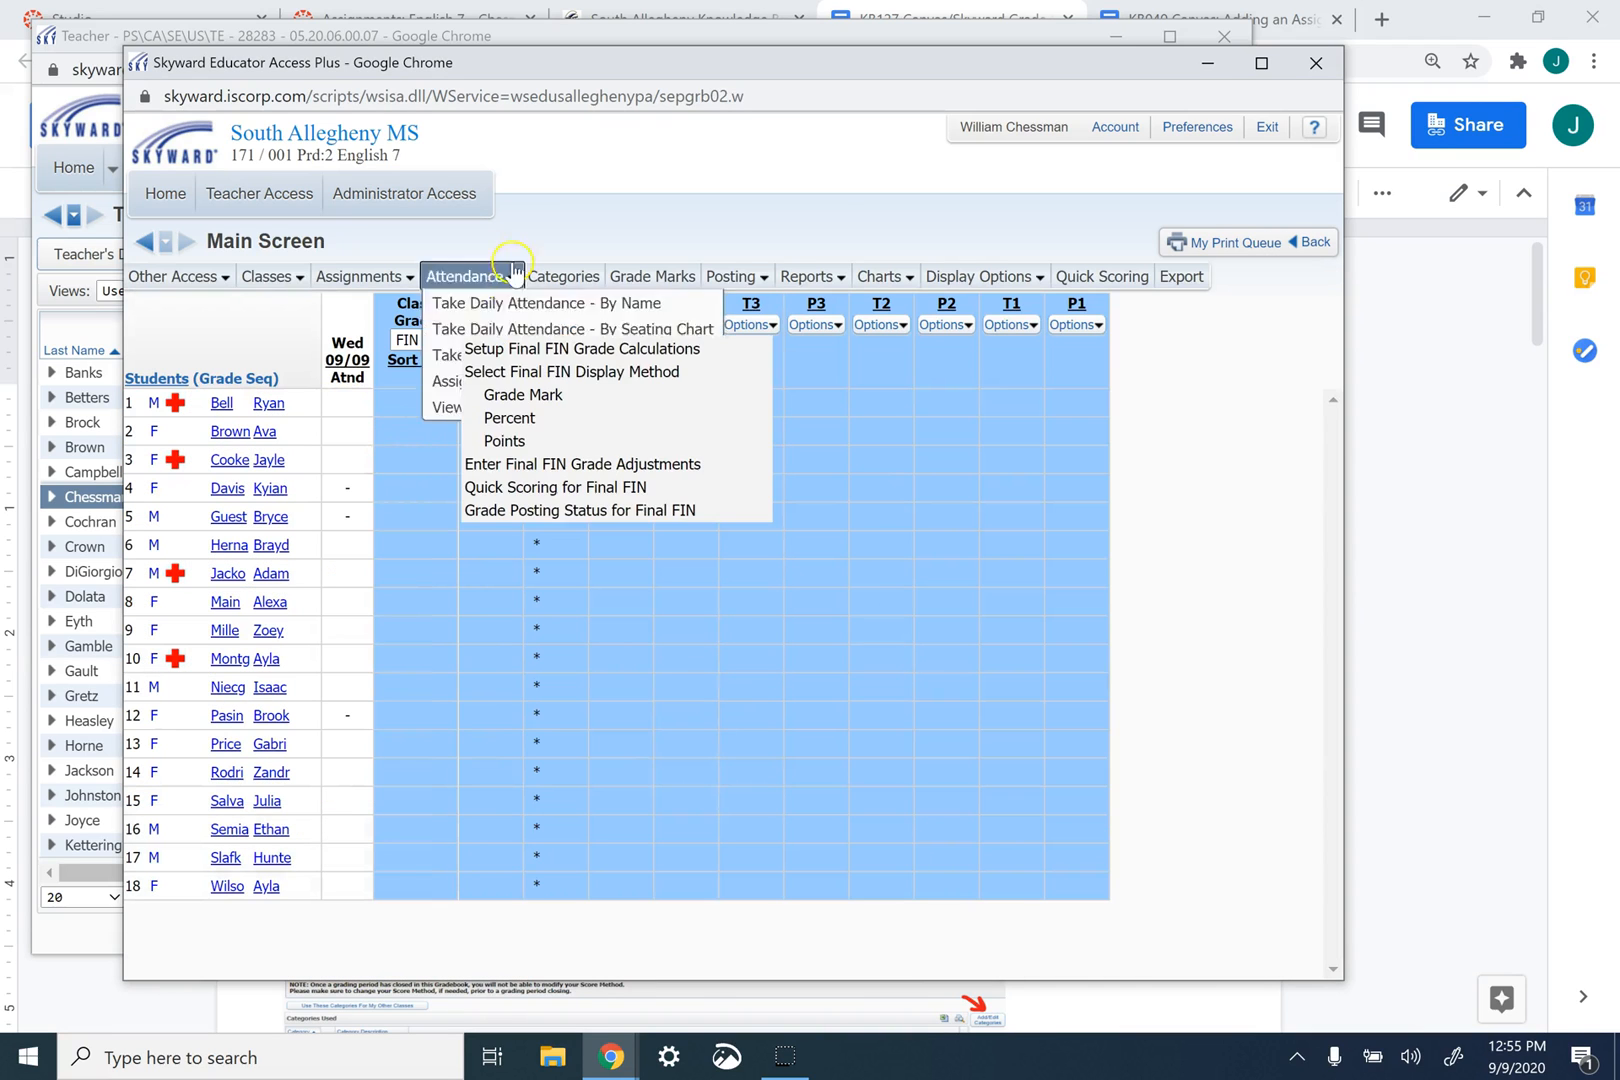
click(580, 278)
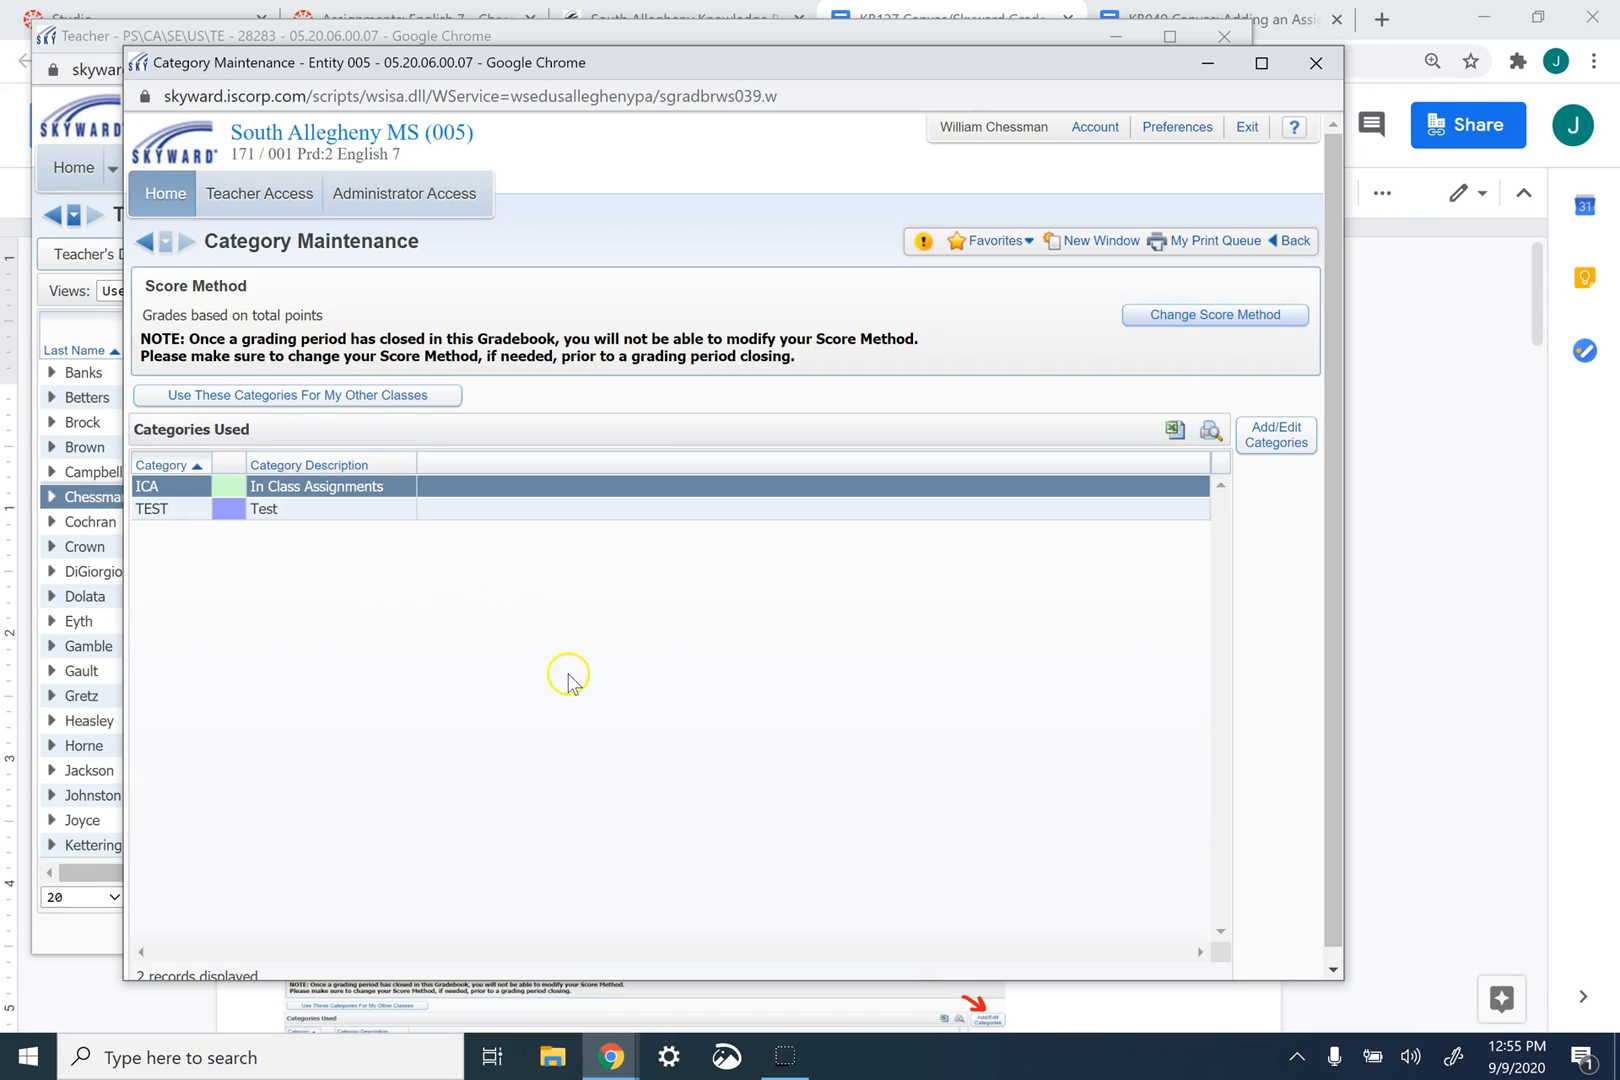
- Switch to the Canvas Assignments page and examine the contents of the Assignments and Warm Ups groups, collapsing each again
click(601, 1062)
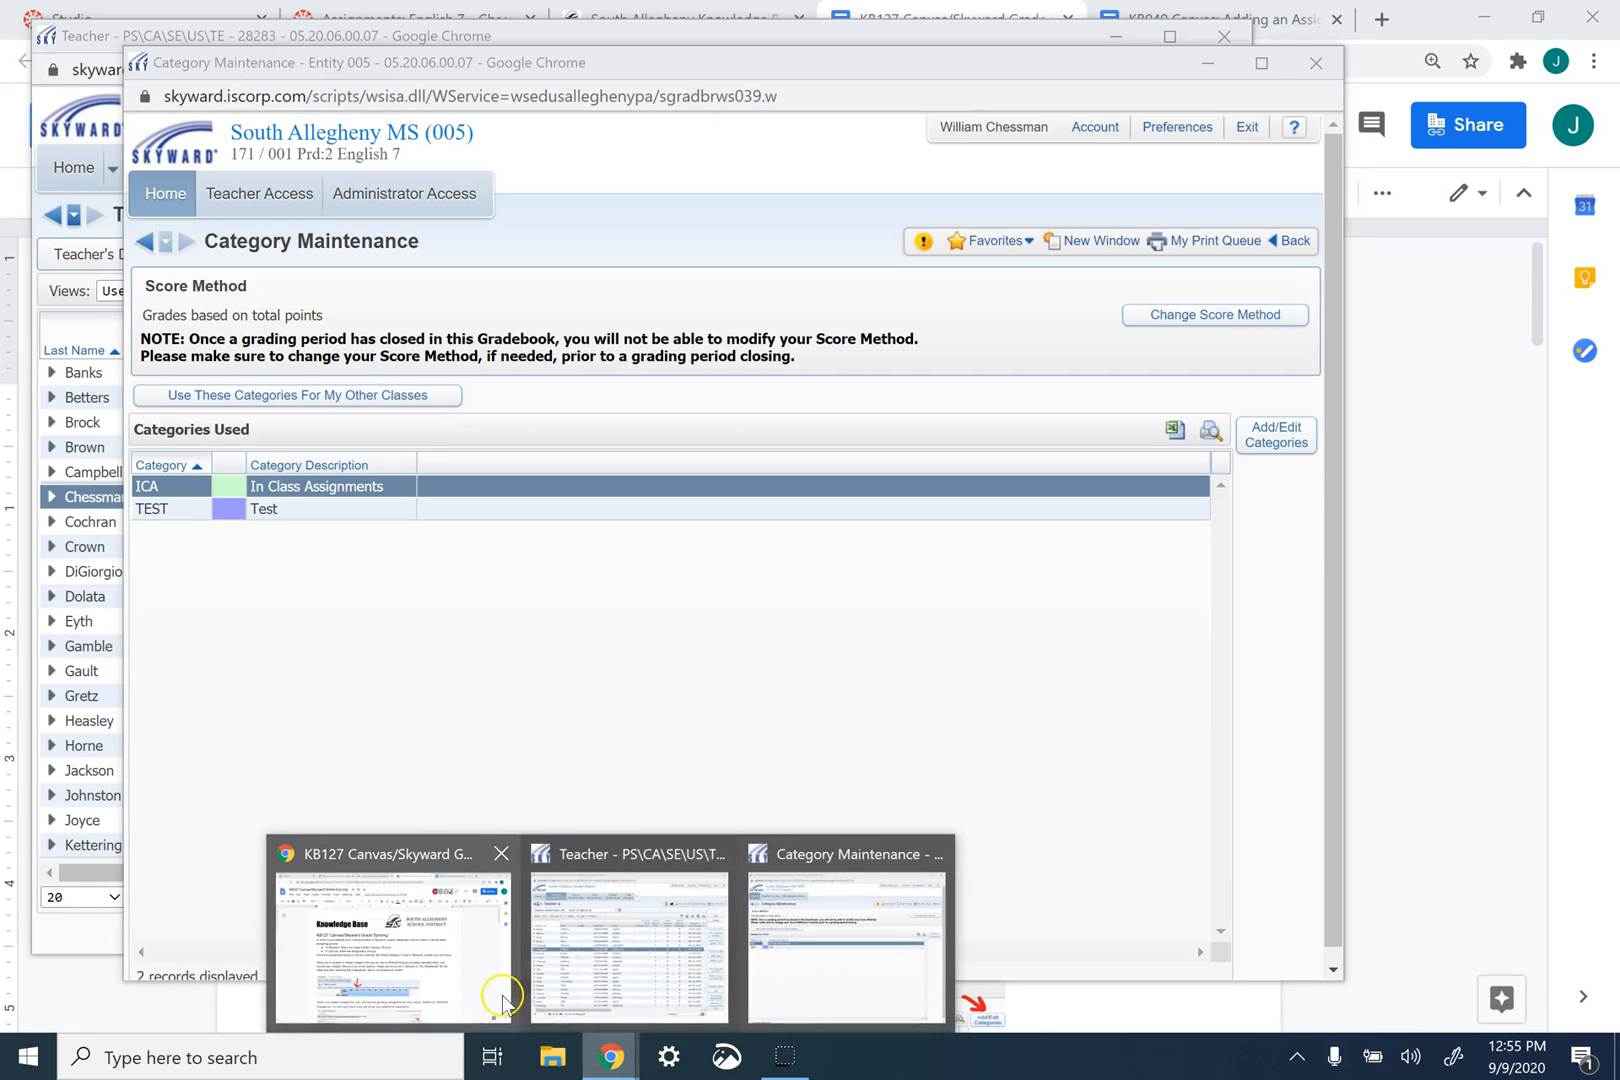
click(421, 948)
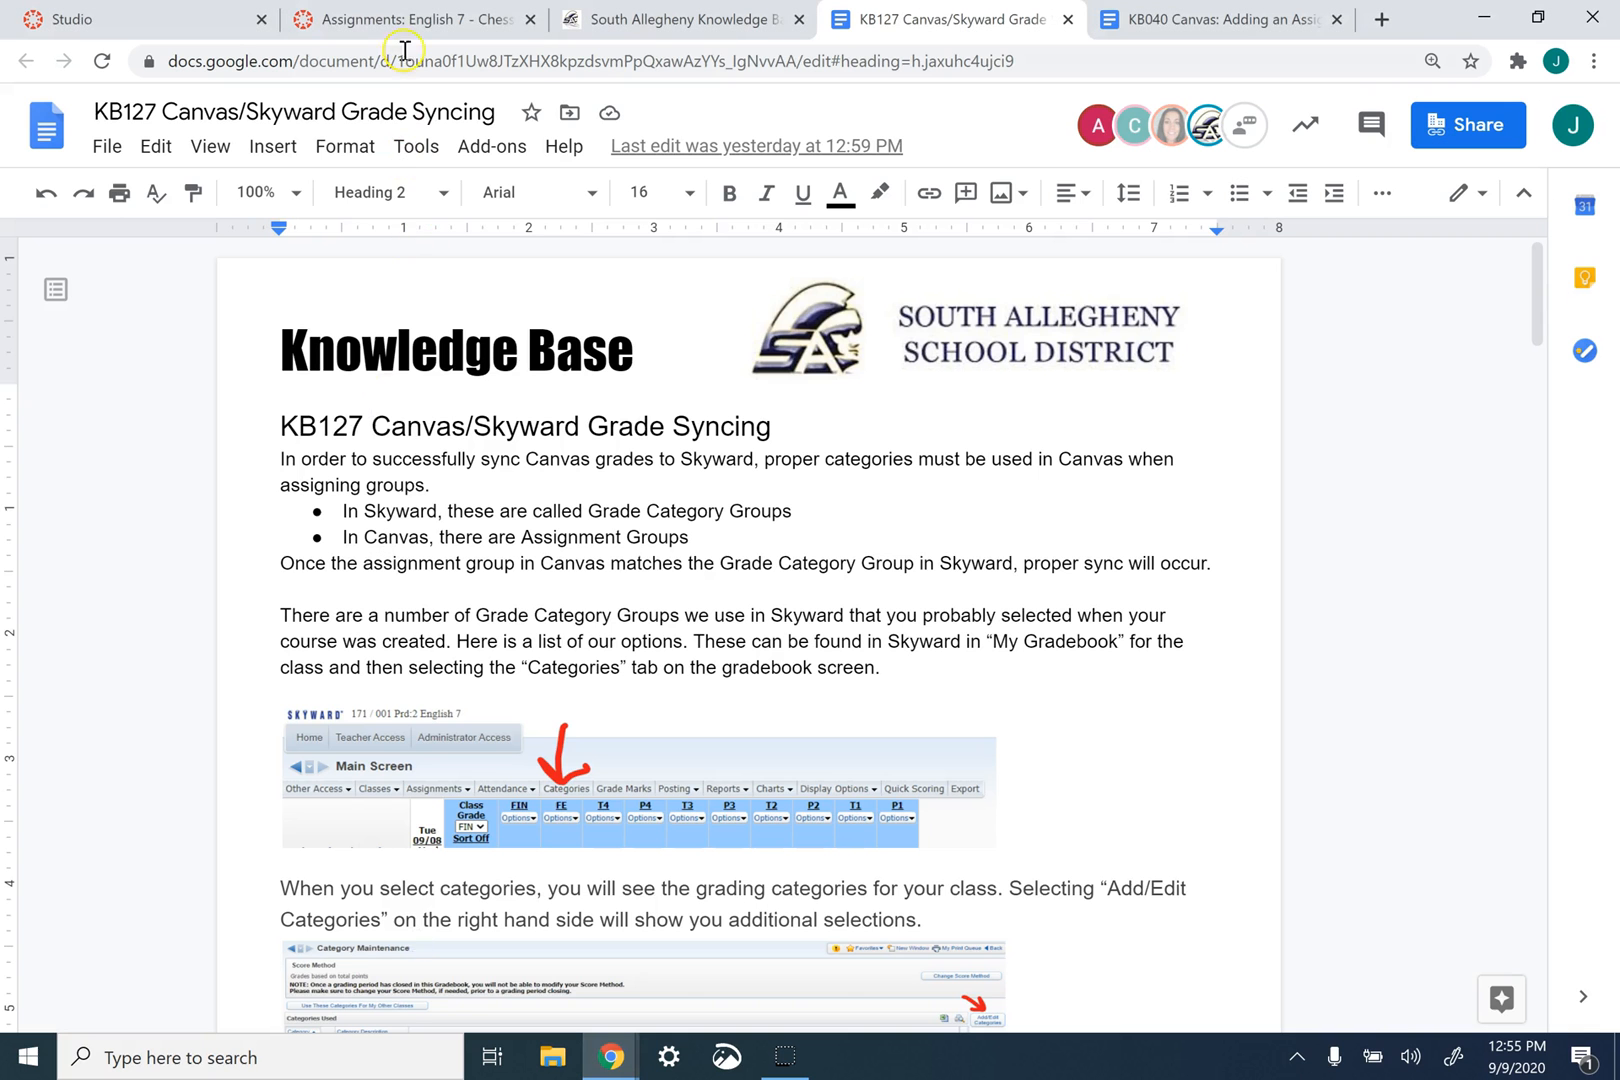
click(405, 18)
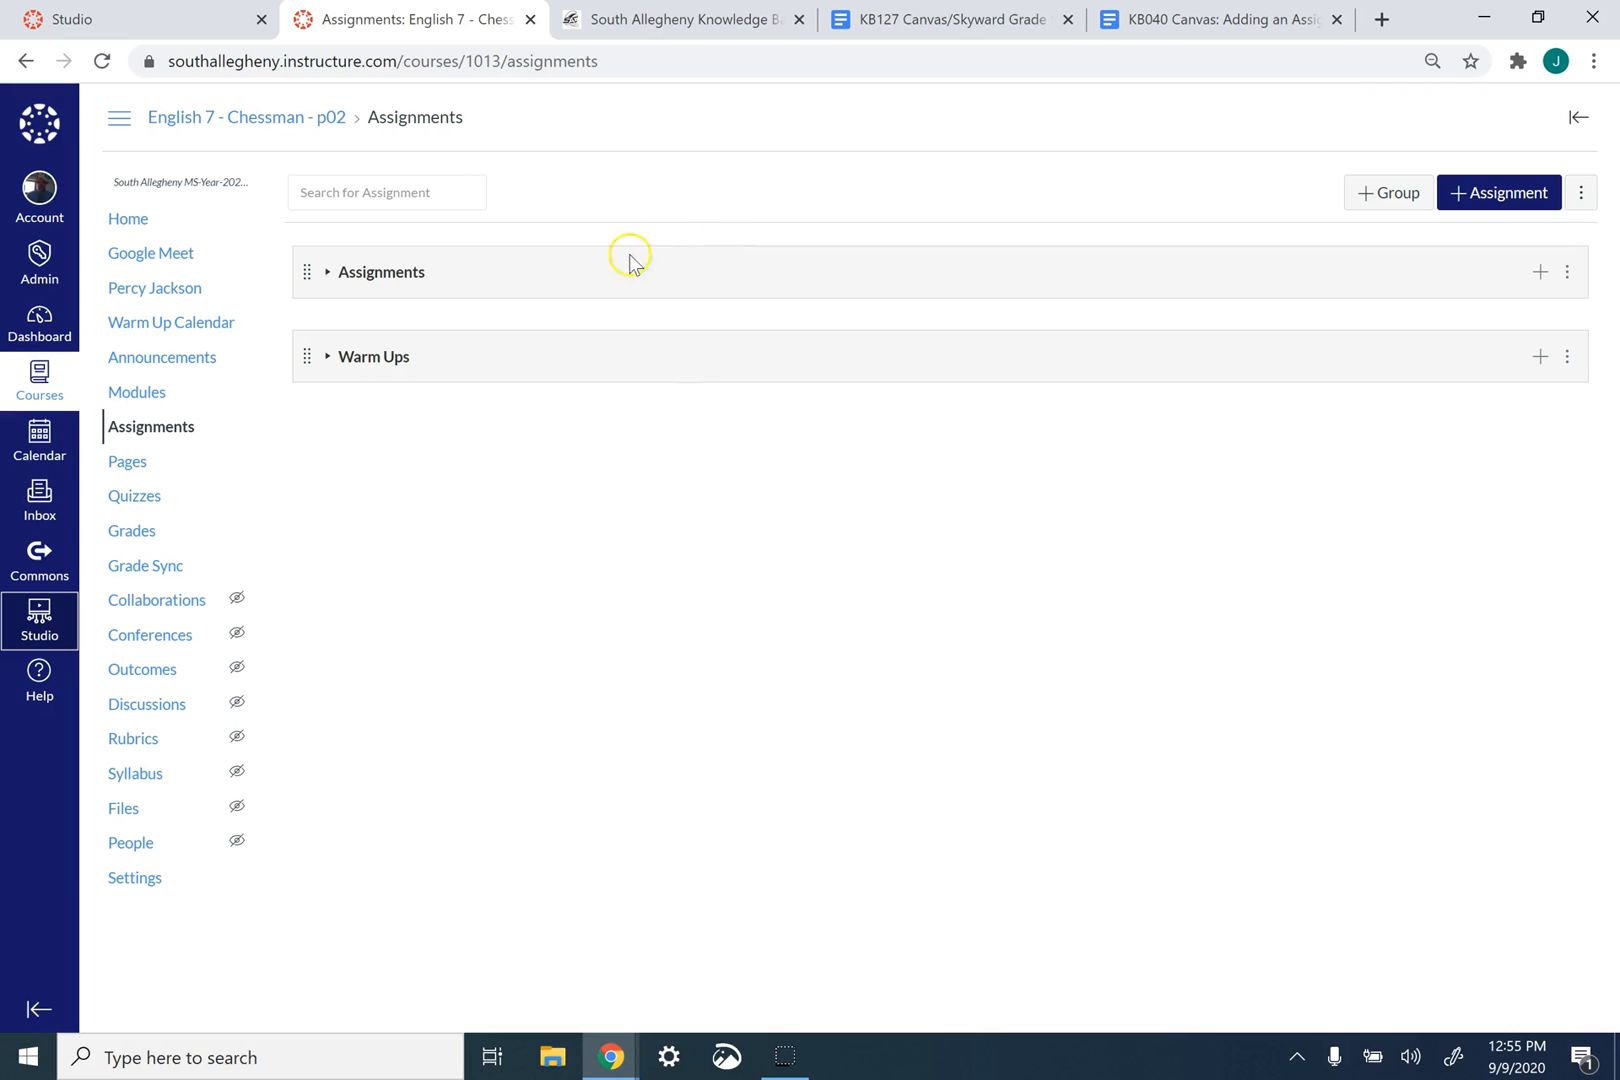
click(331, 286)
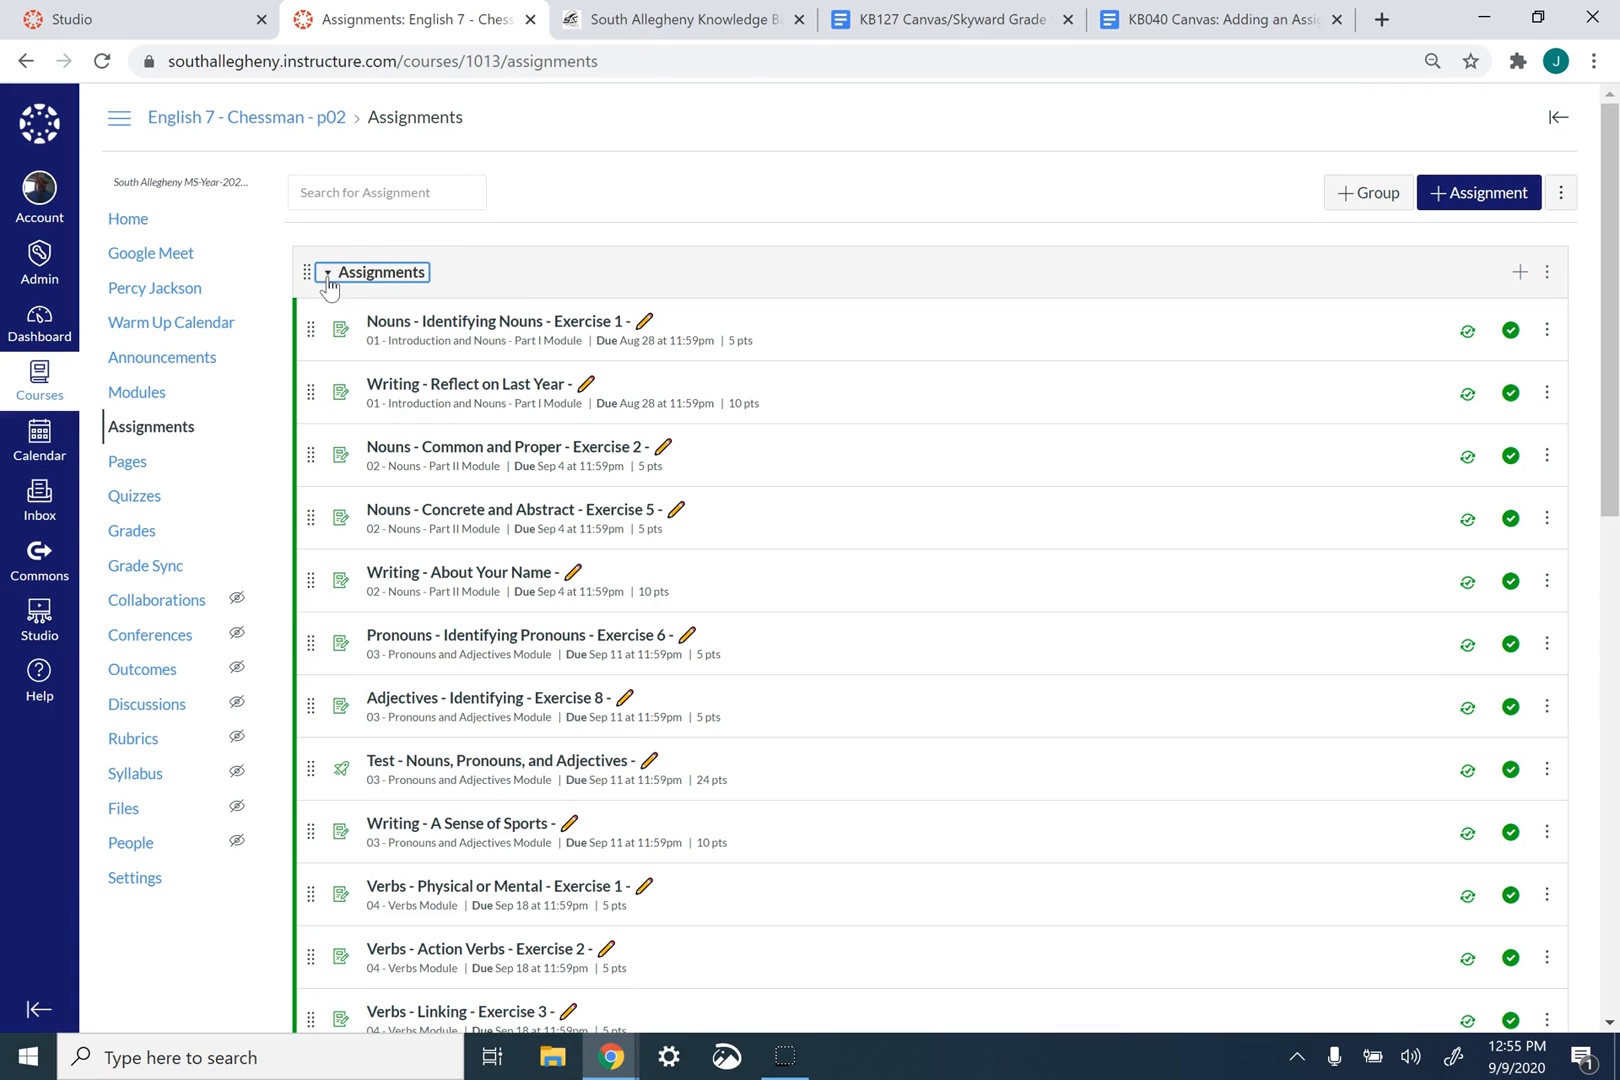
click(329, 285)
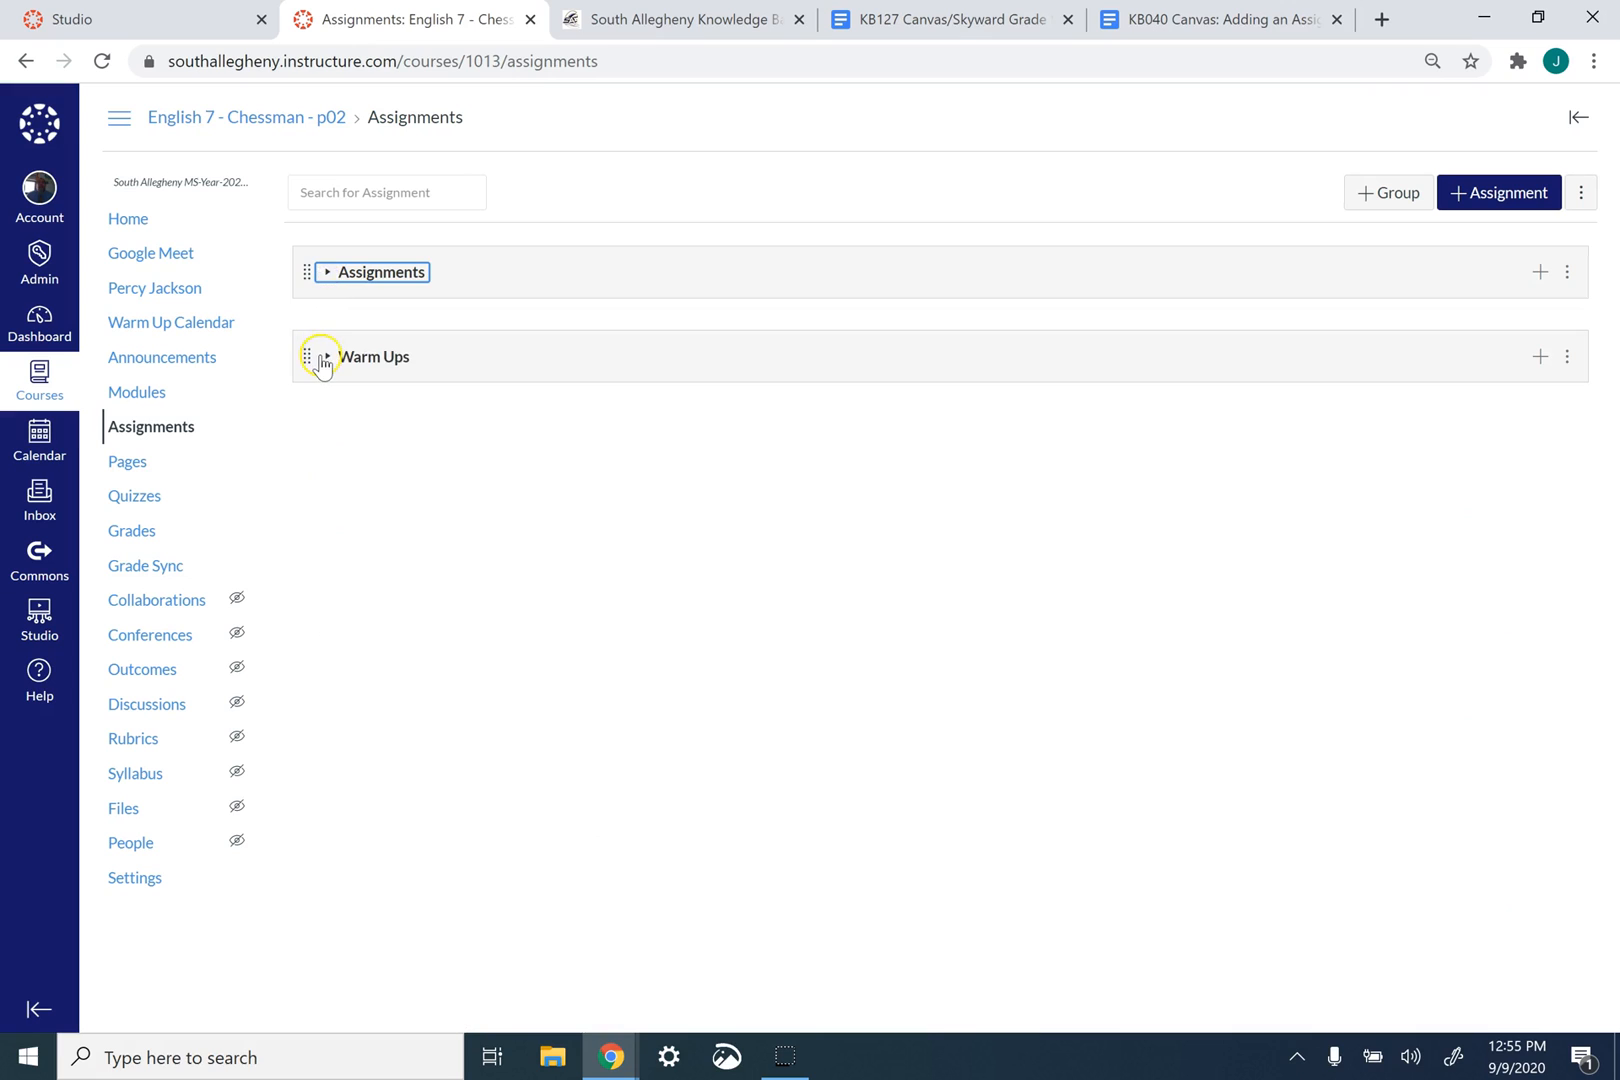
click(322, 360)
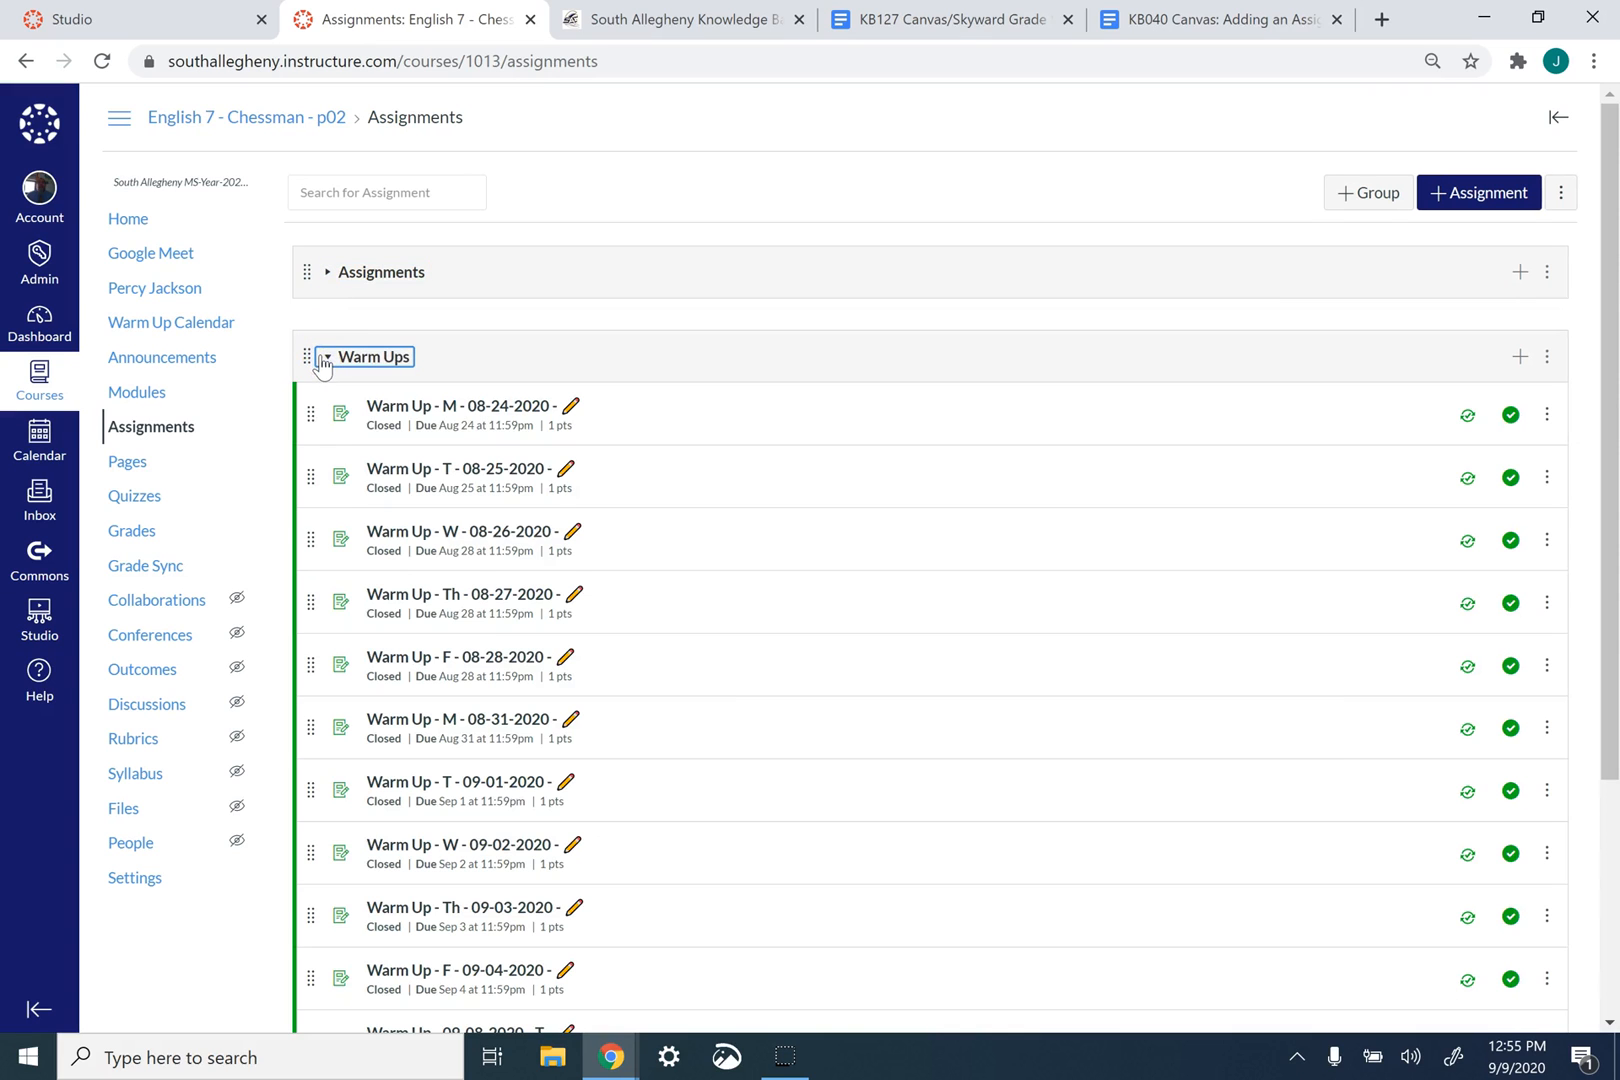
click(321, 360)
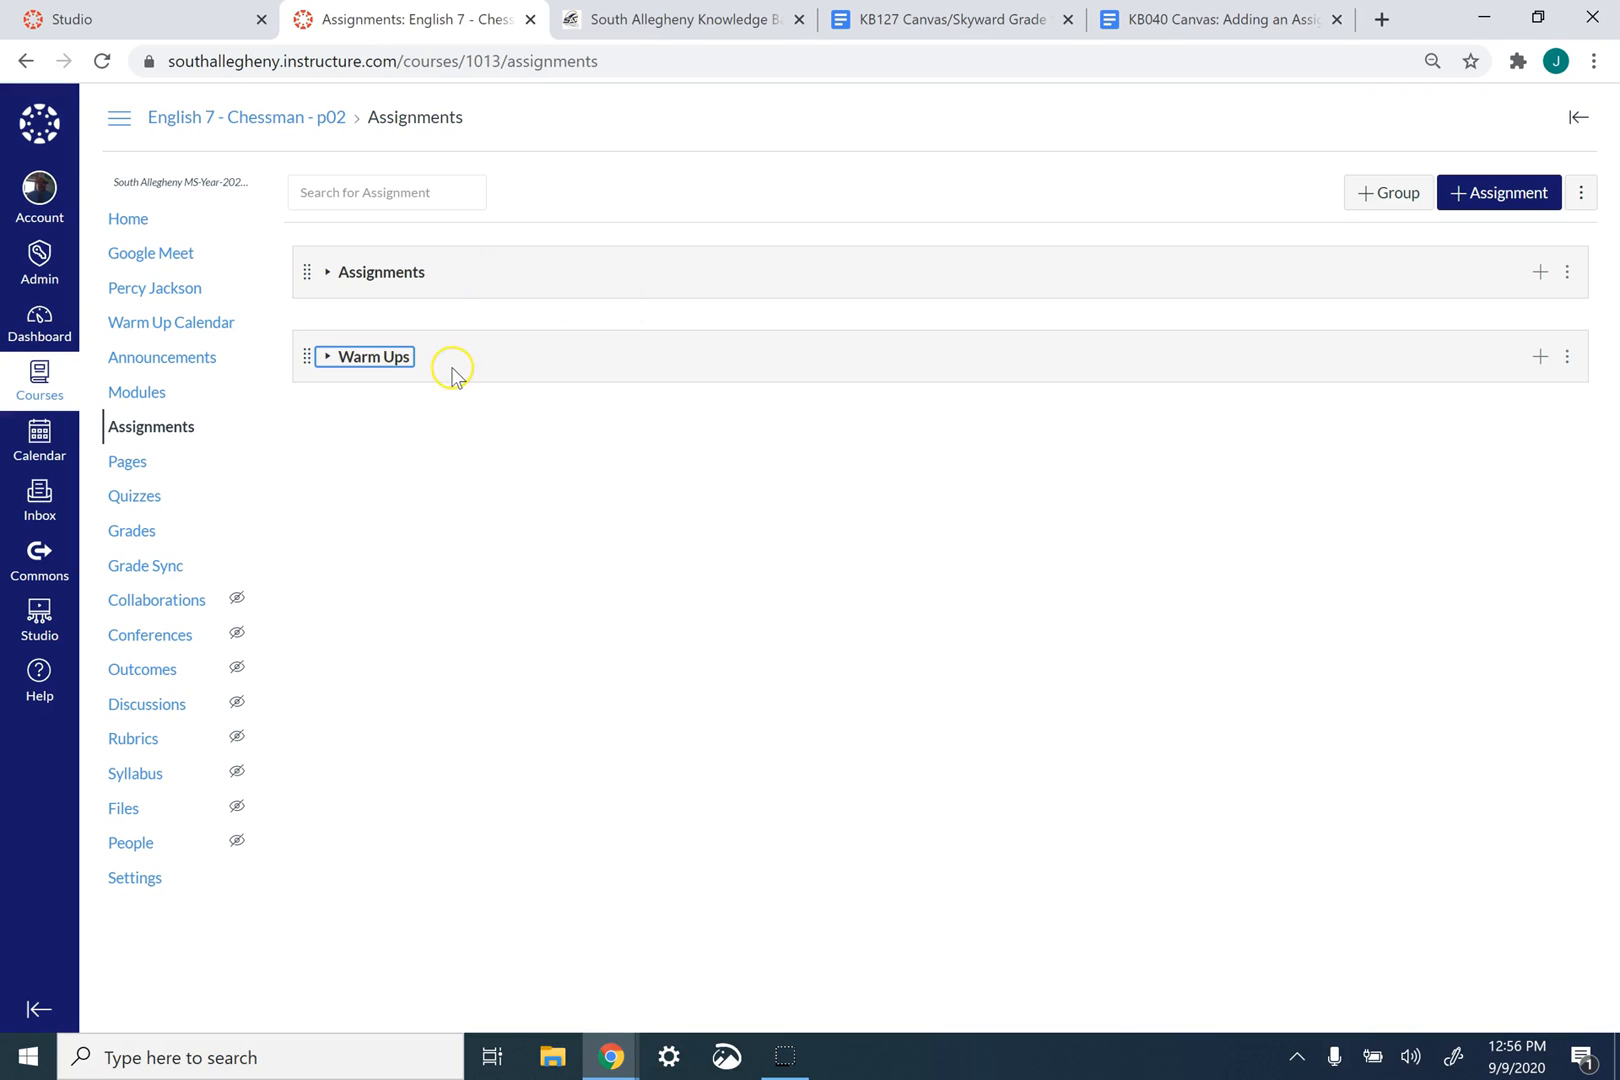
- Consult the list of Skyward Grade Category Groups in the KB127 Canvas/Skyward Grade Syncing document
click(950, 19)
scroll(746, 580, down, 5)
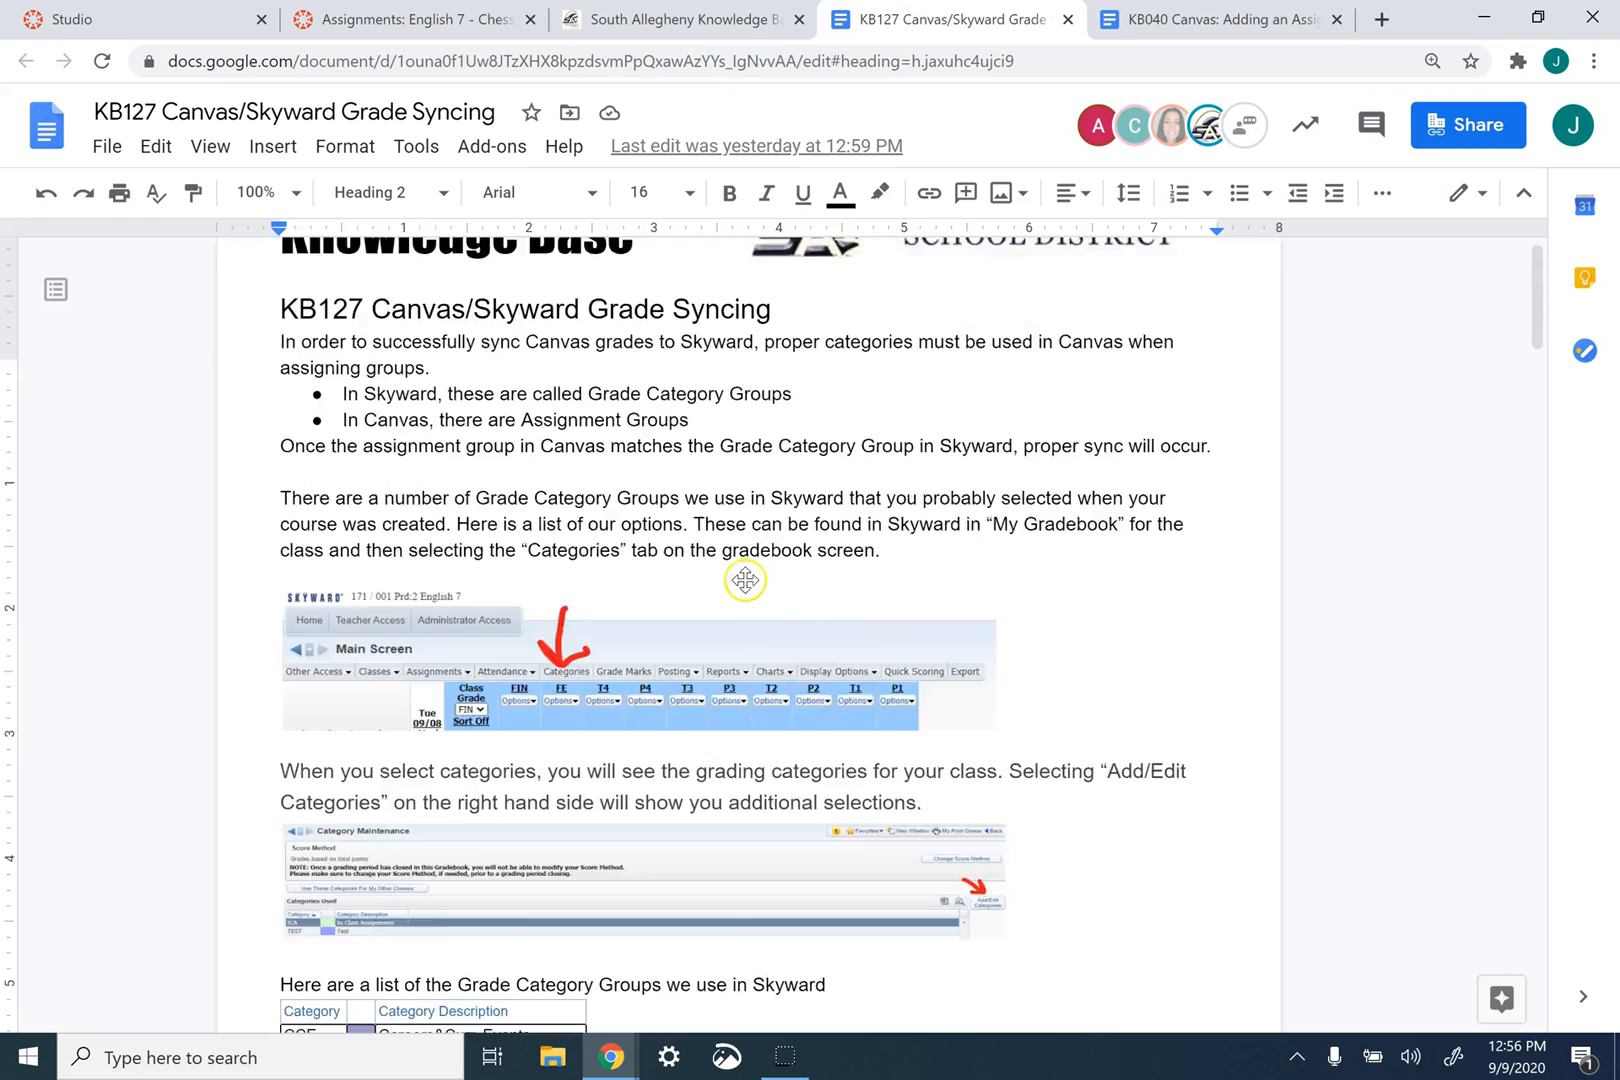
scroll(746, 580, down, 3)
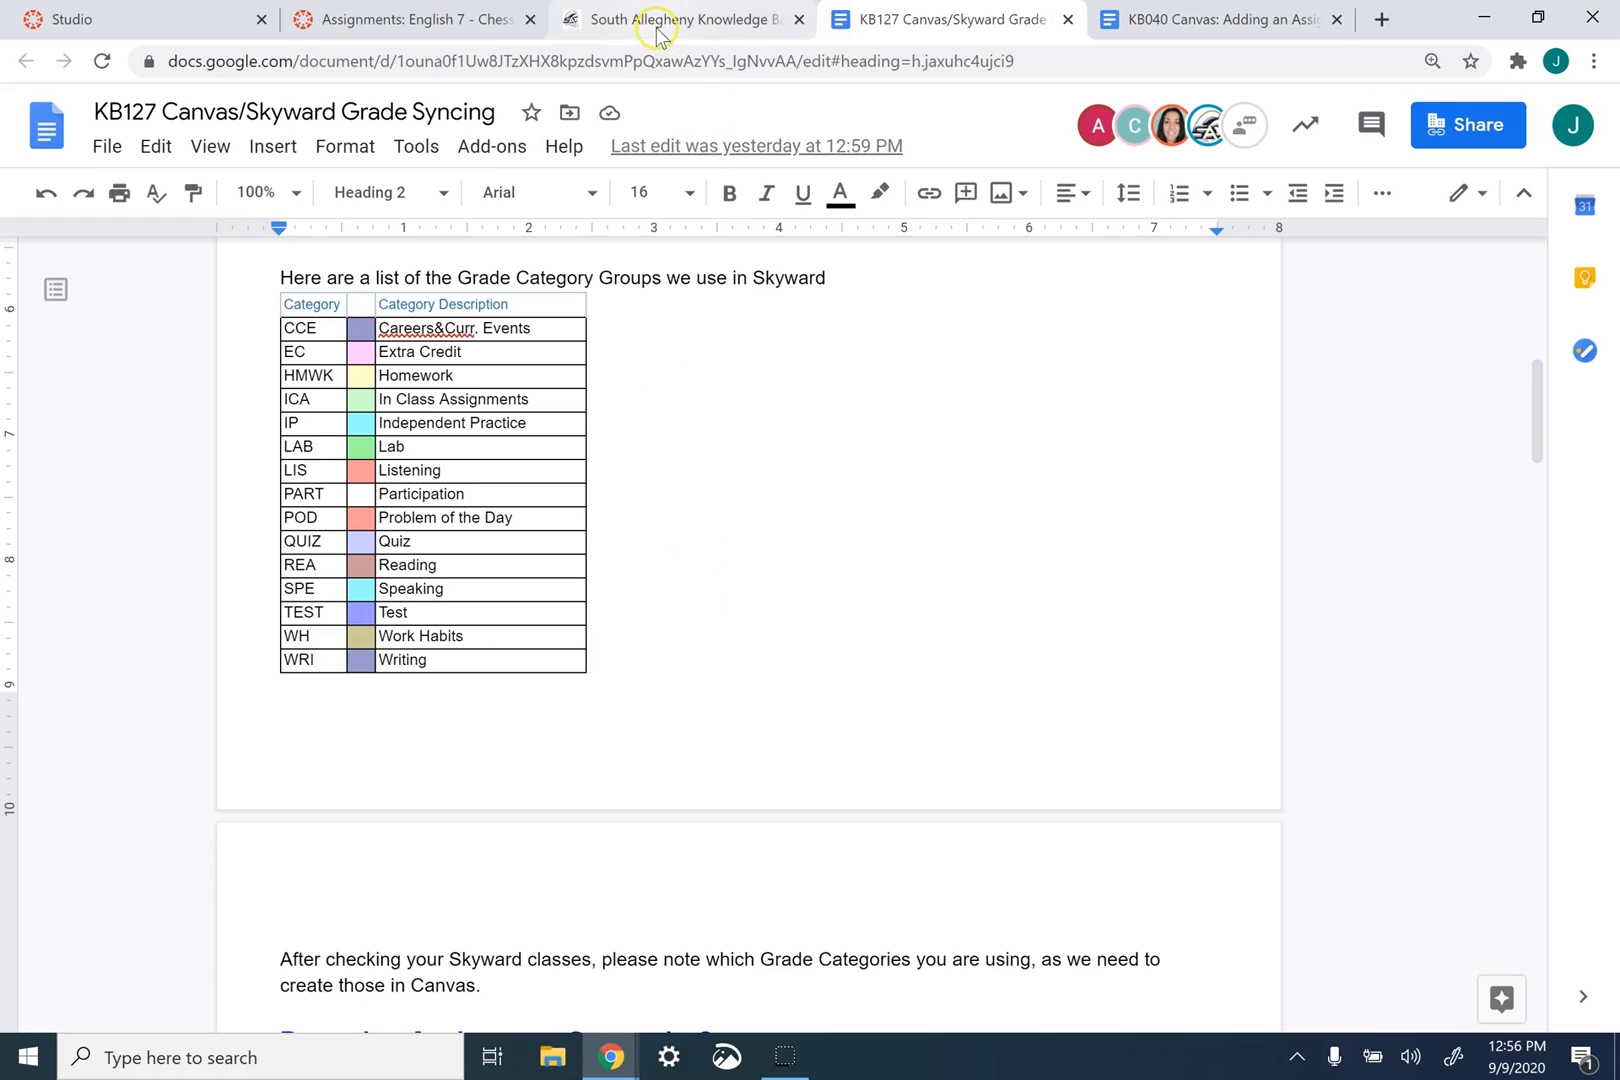
- Compare the Canvas assignment groups with the In Class Assignments category in the KB127 document
click(465, 19)
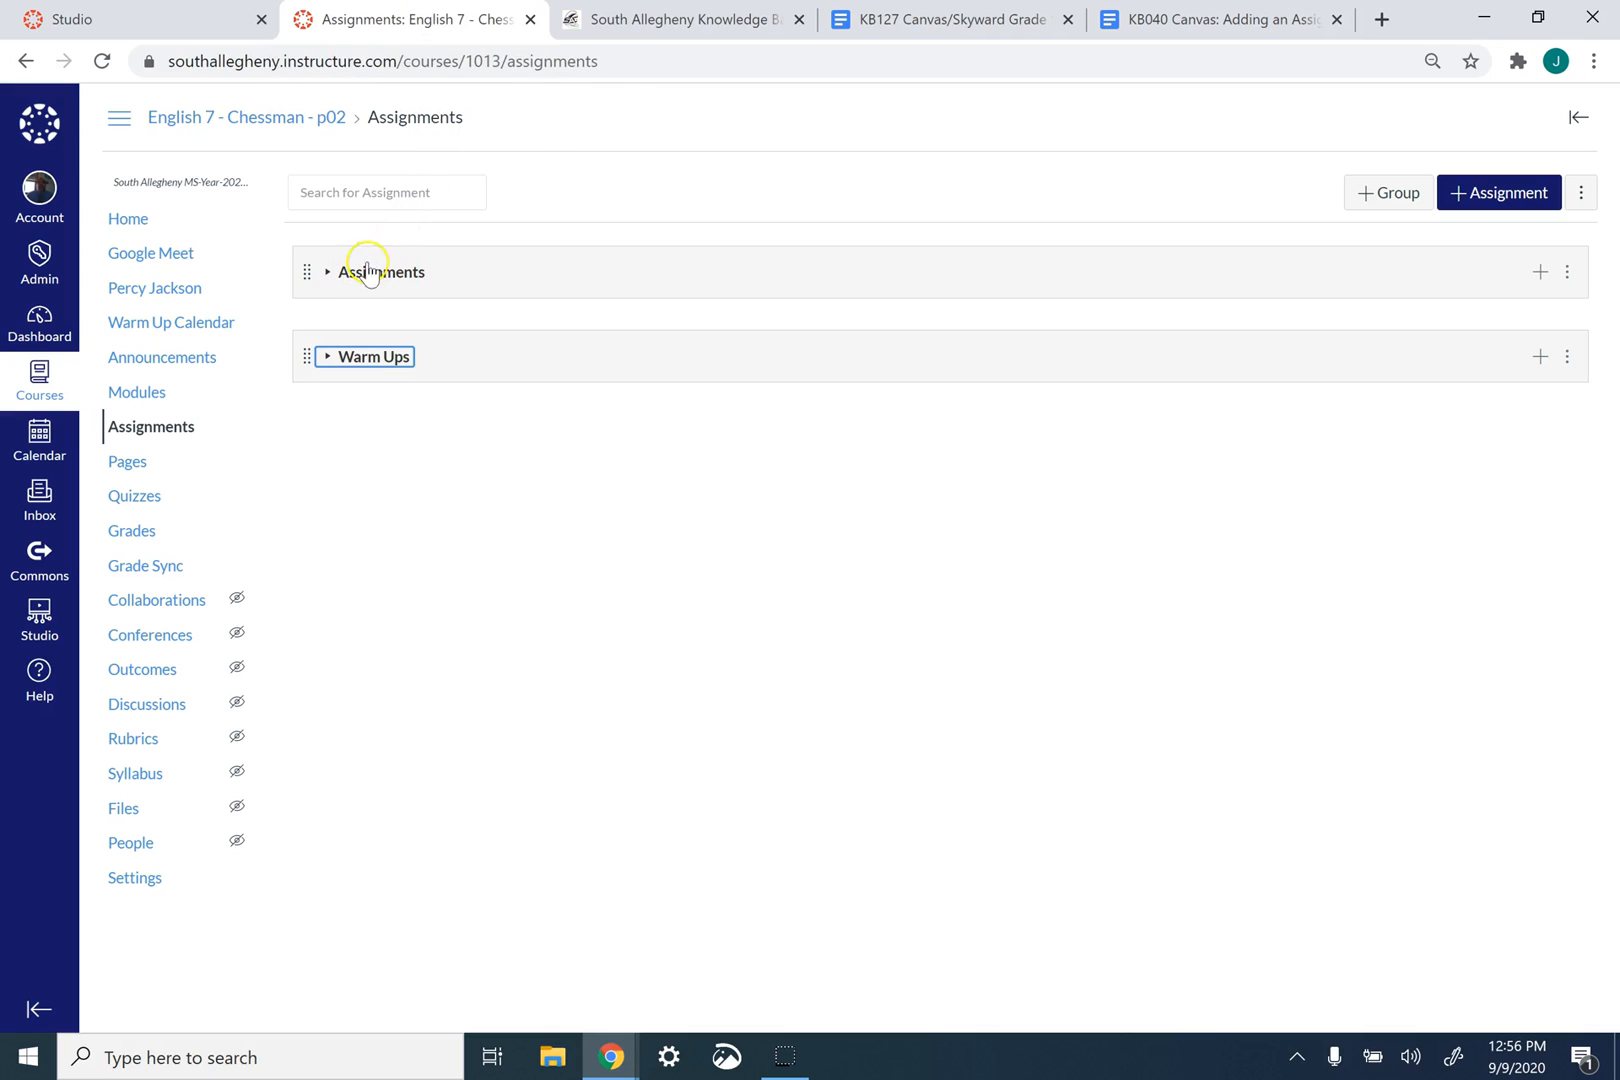
click(975, 14)
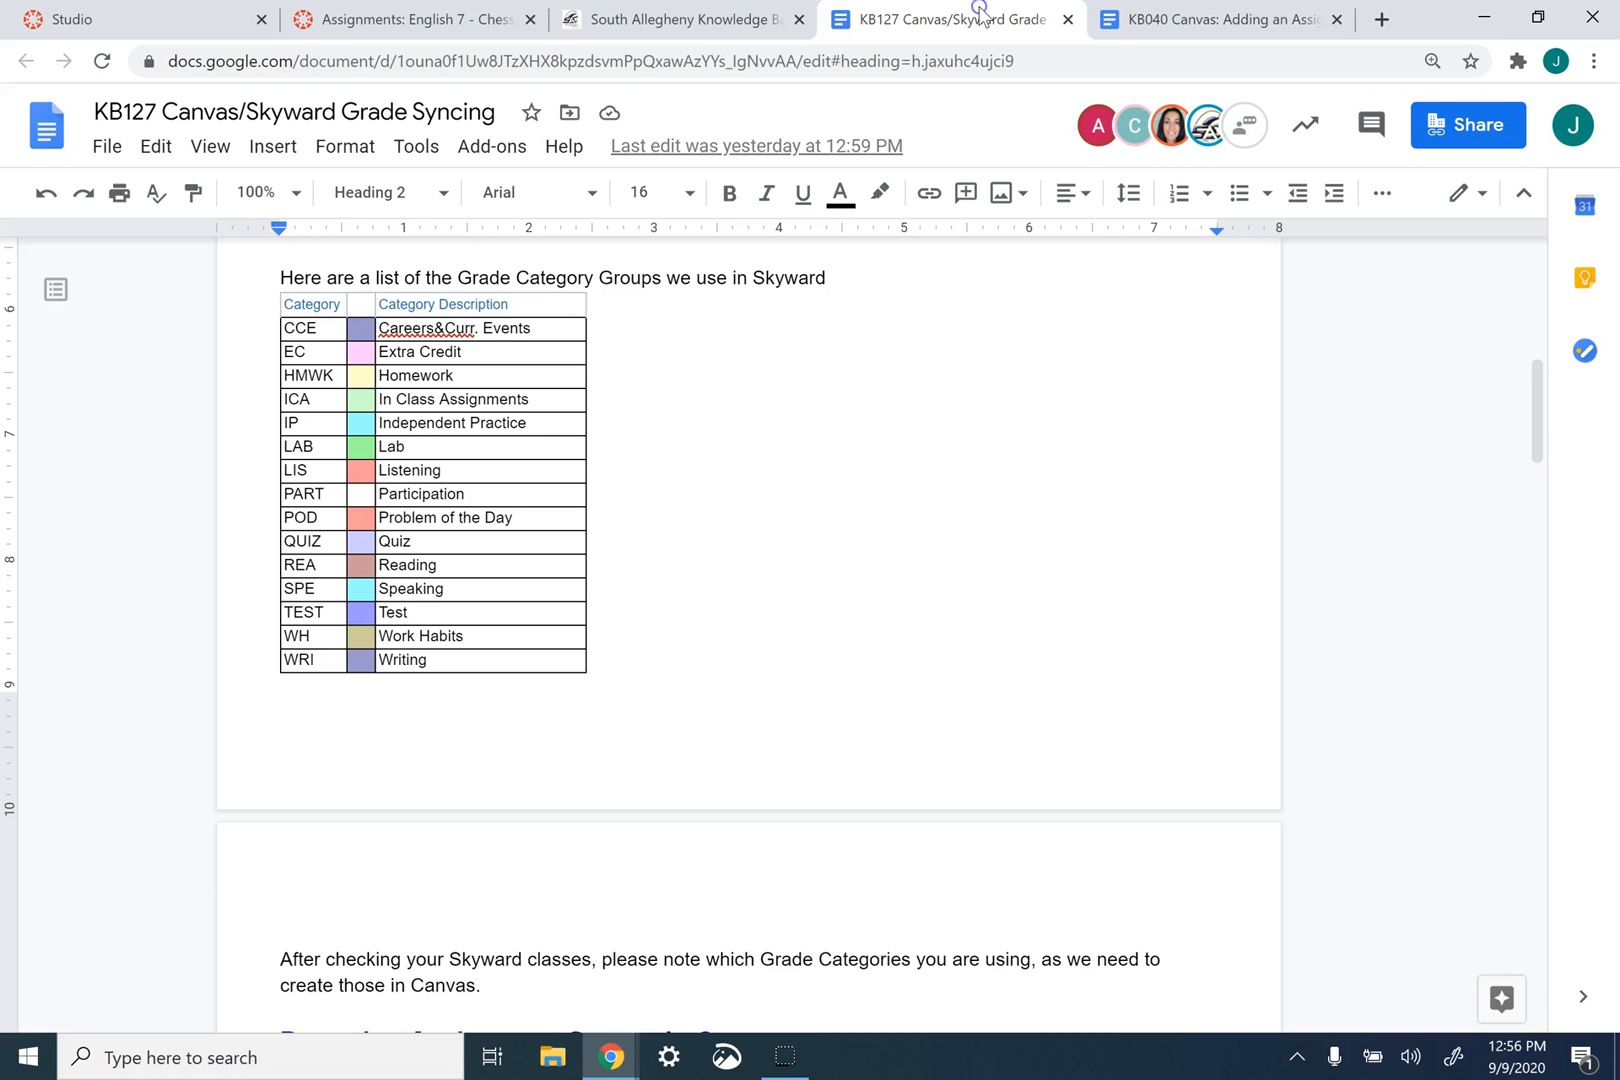
click(520, 400)
drag(520, 400, 392, 404)
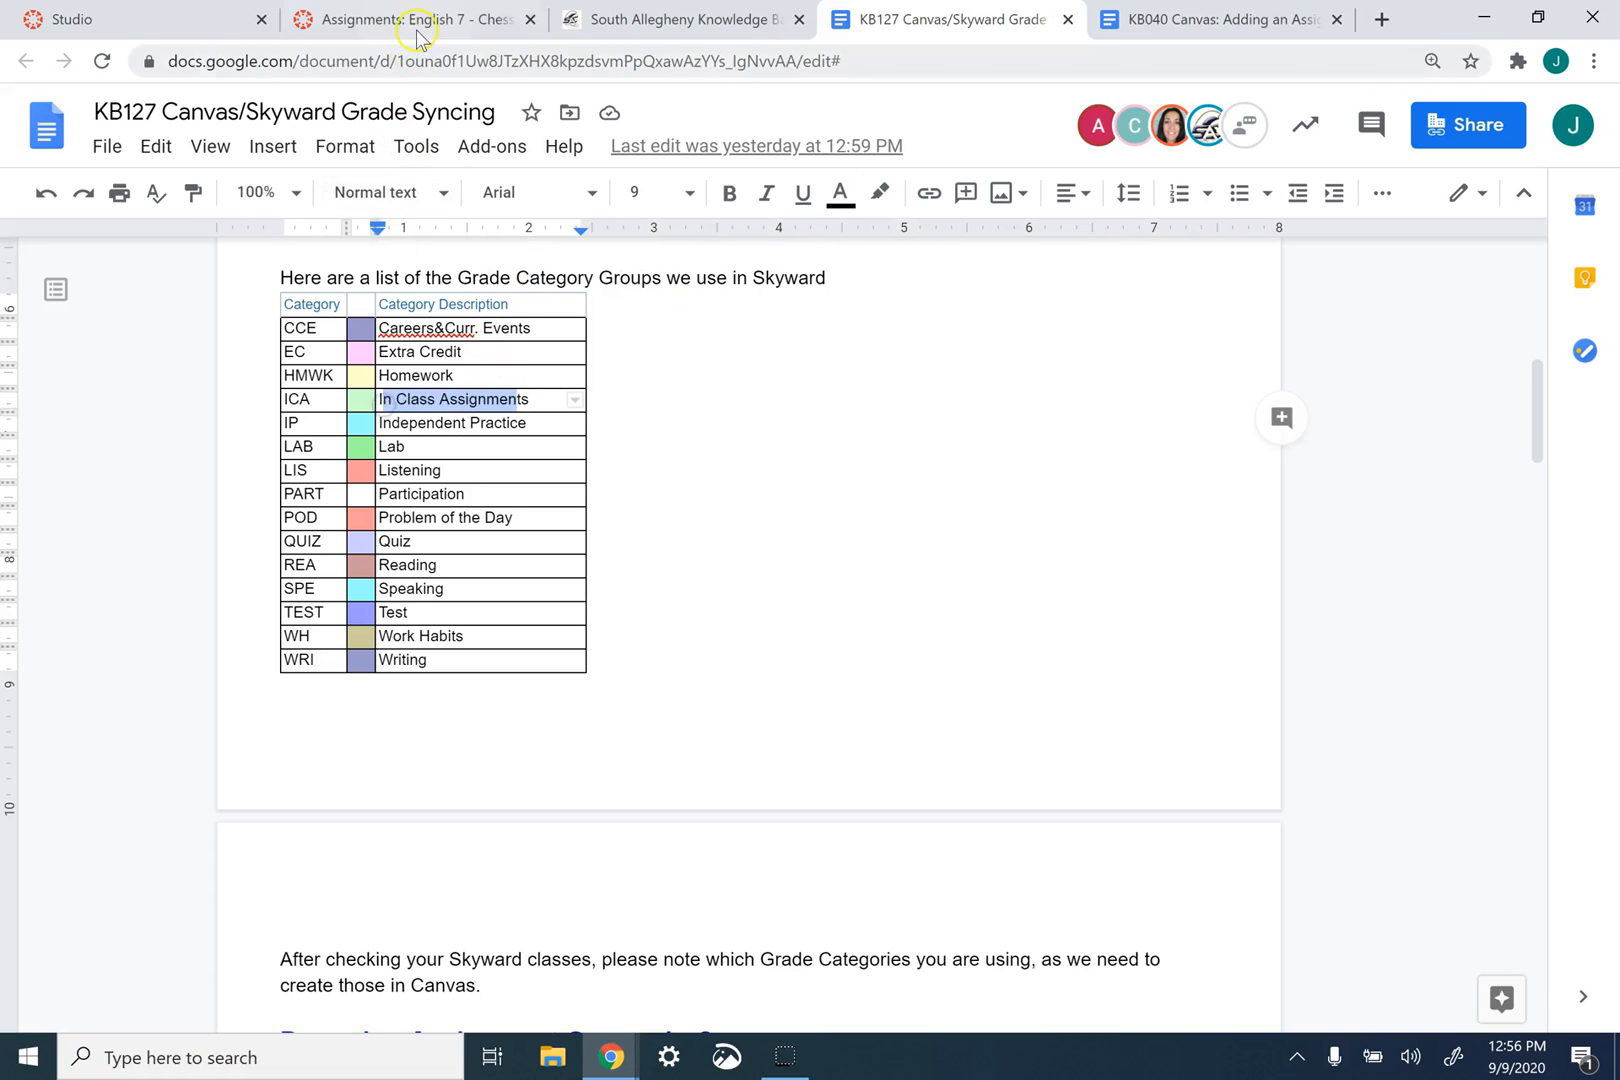
click(415, 28)
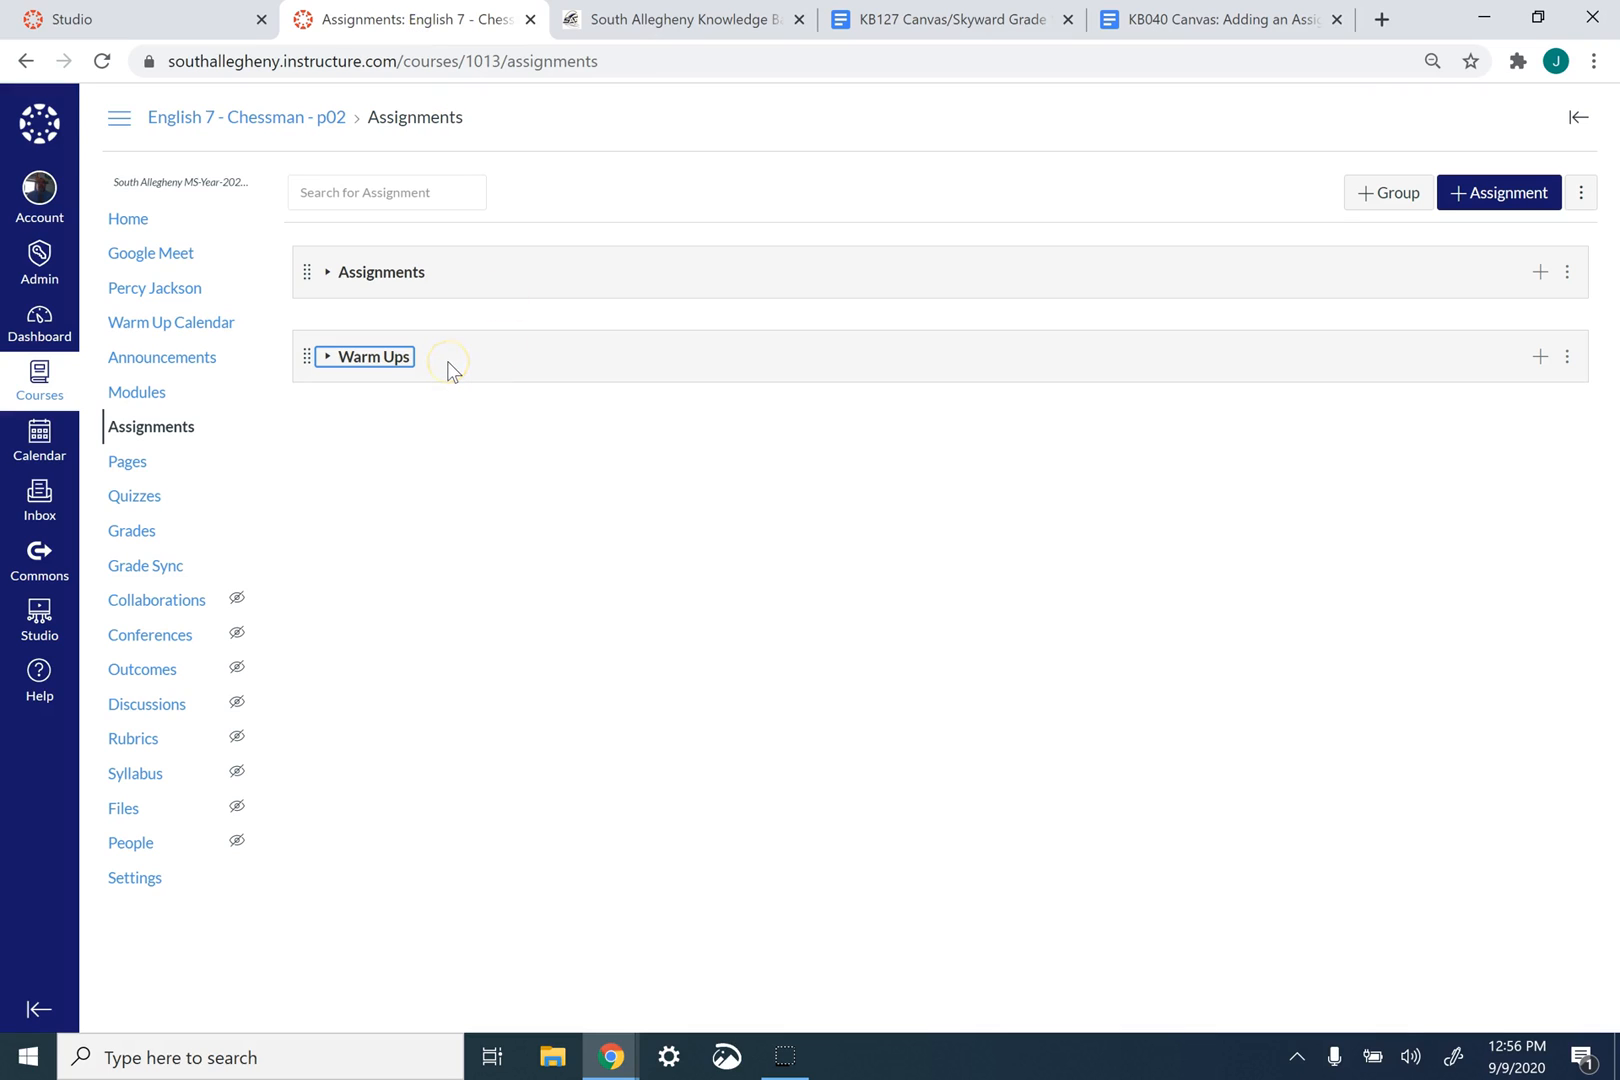
click(438, 288)
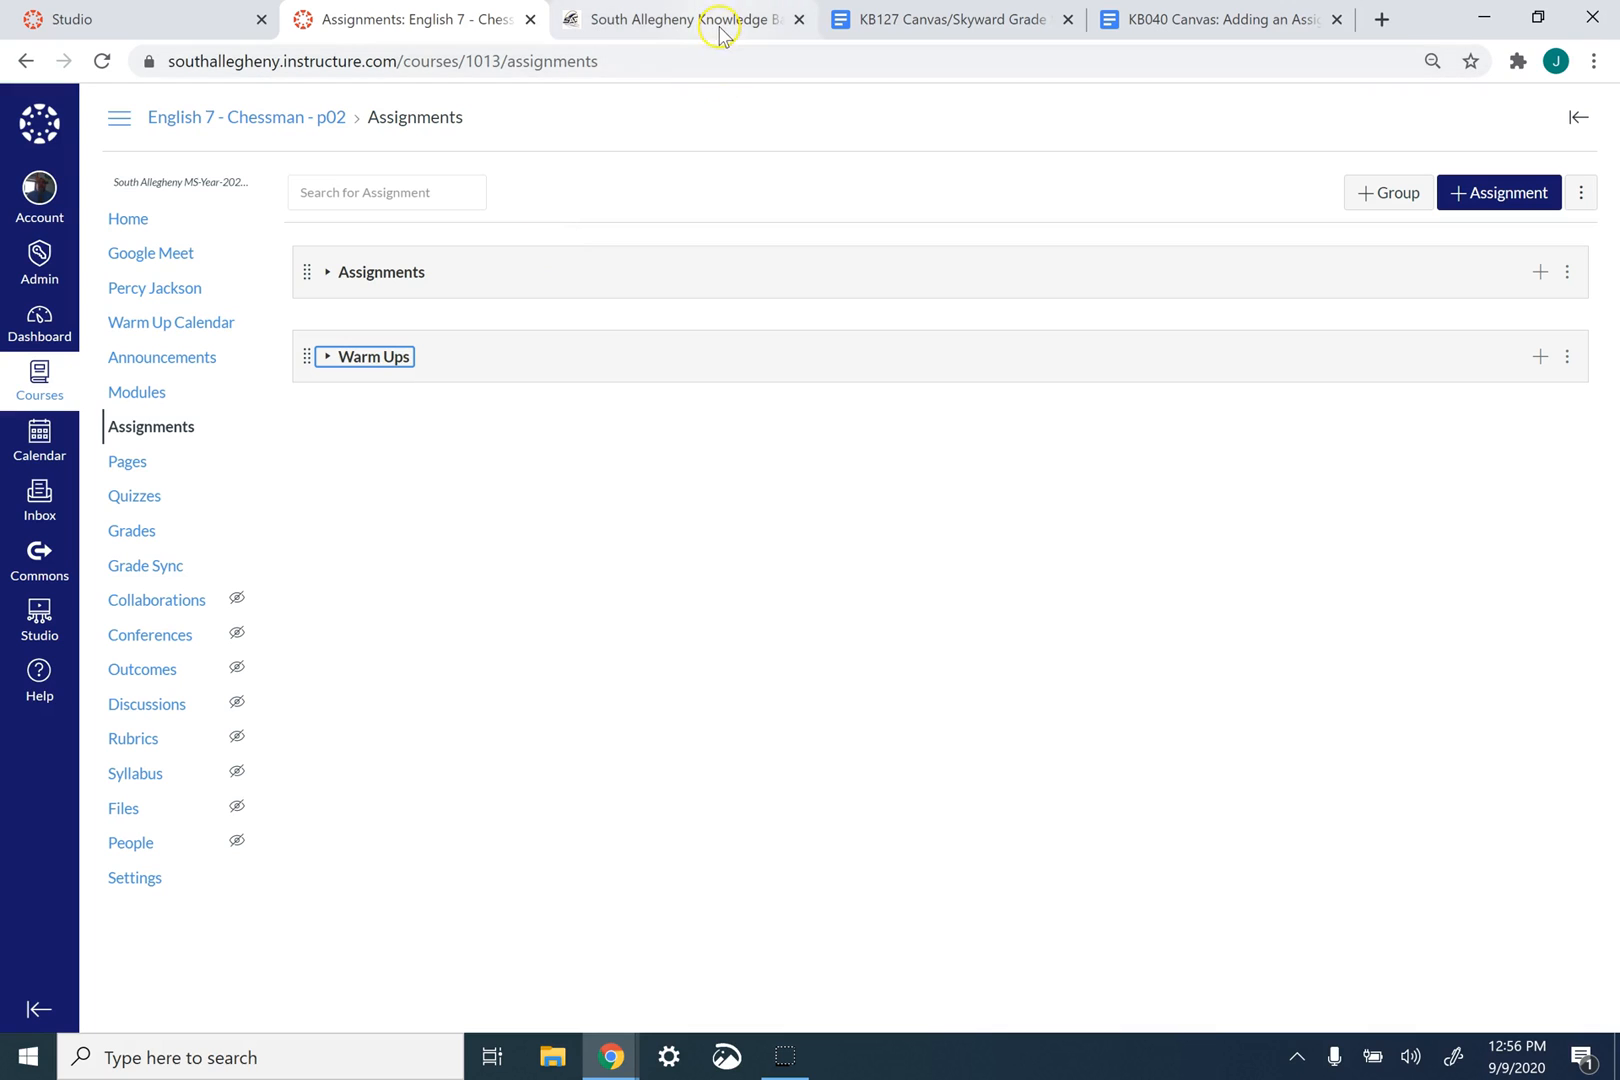
- Return to the KB127 category list and examine the Problem of the Day entry as a match for Warm Ups
click(905, 18)
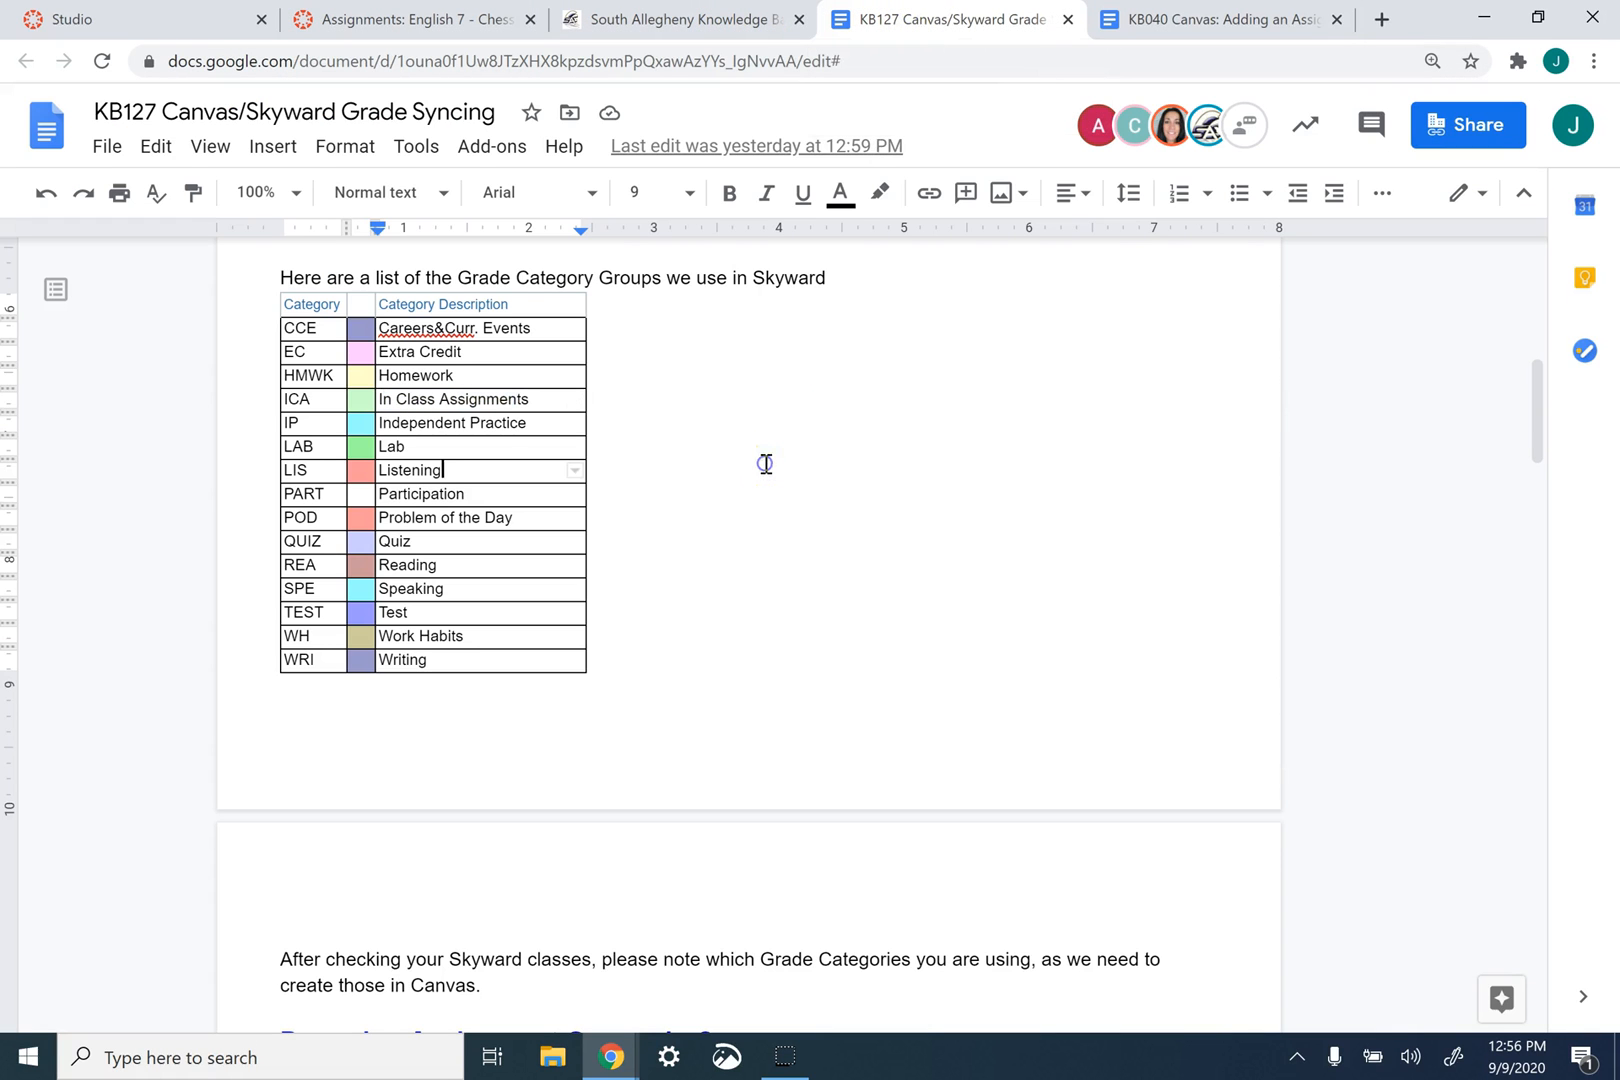
drag(528, 517, 398, 518)
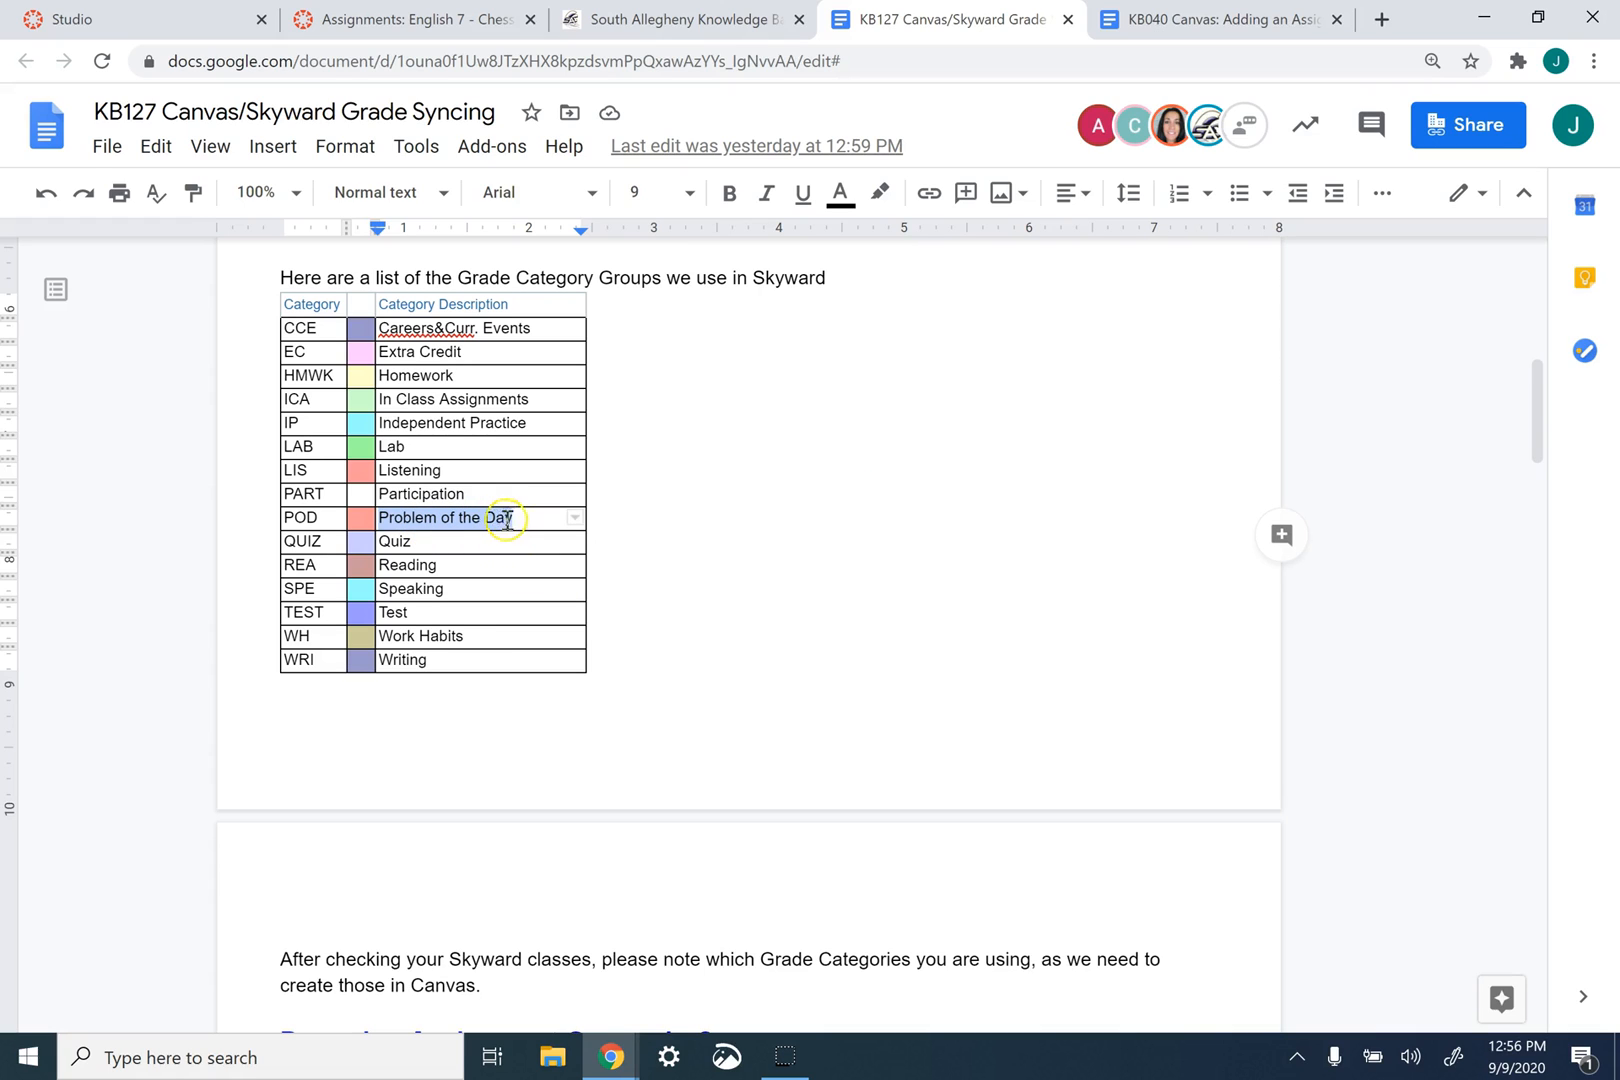
click(694, 541)
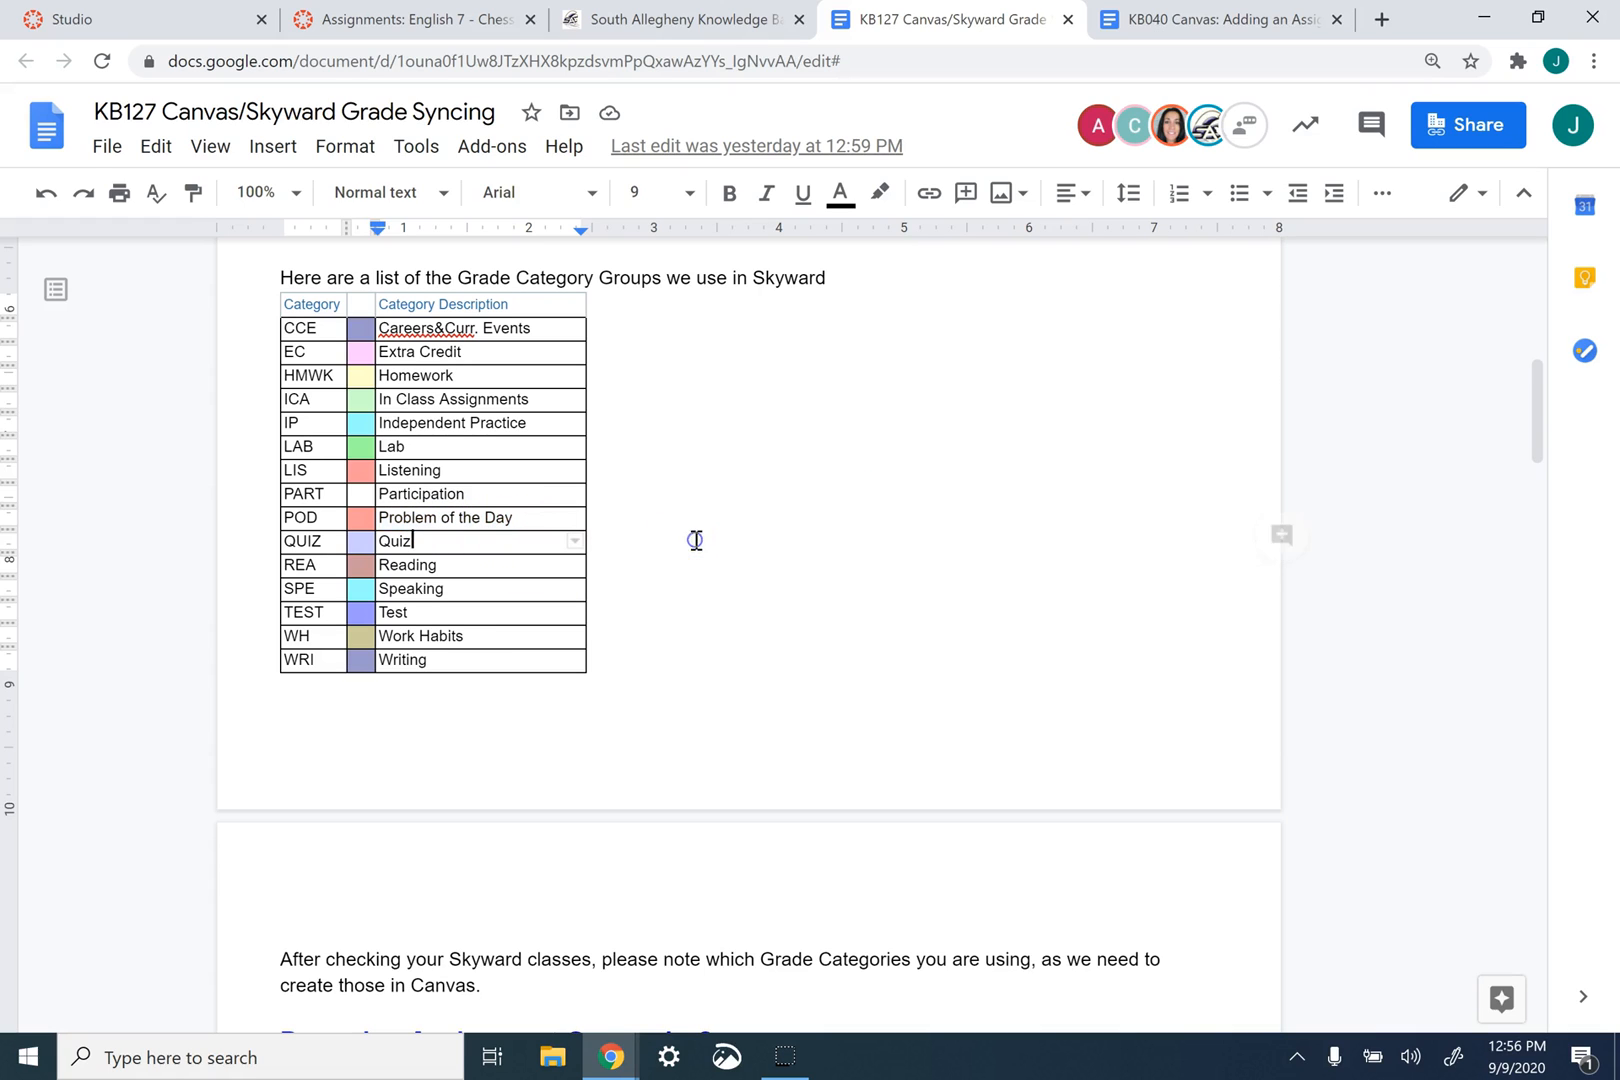
- In Skyward Category Maintenance, include the Problem of the Day (POD) category for the English 7 class and save
click(611, 1057)
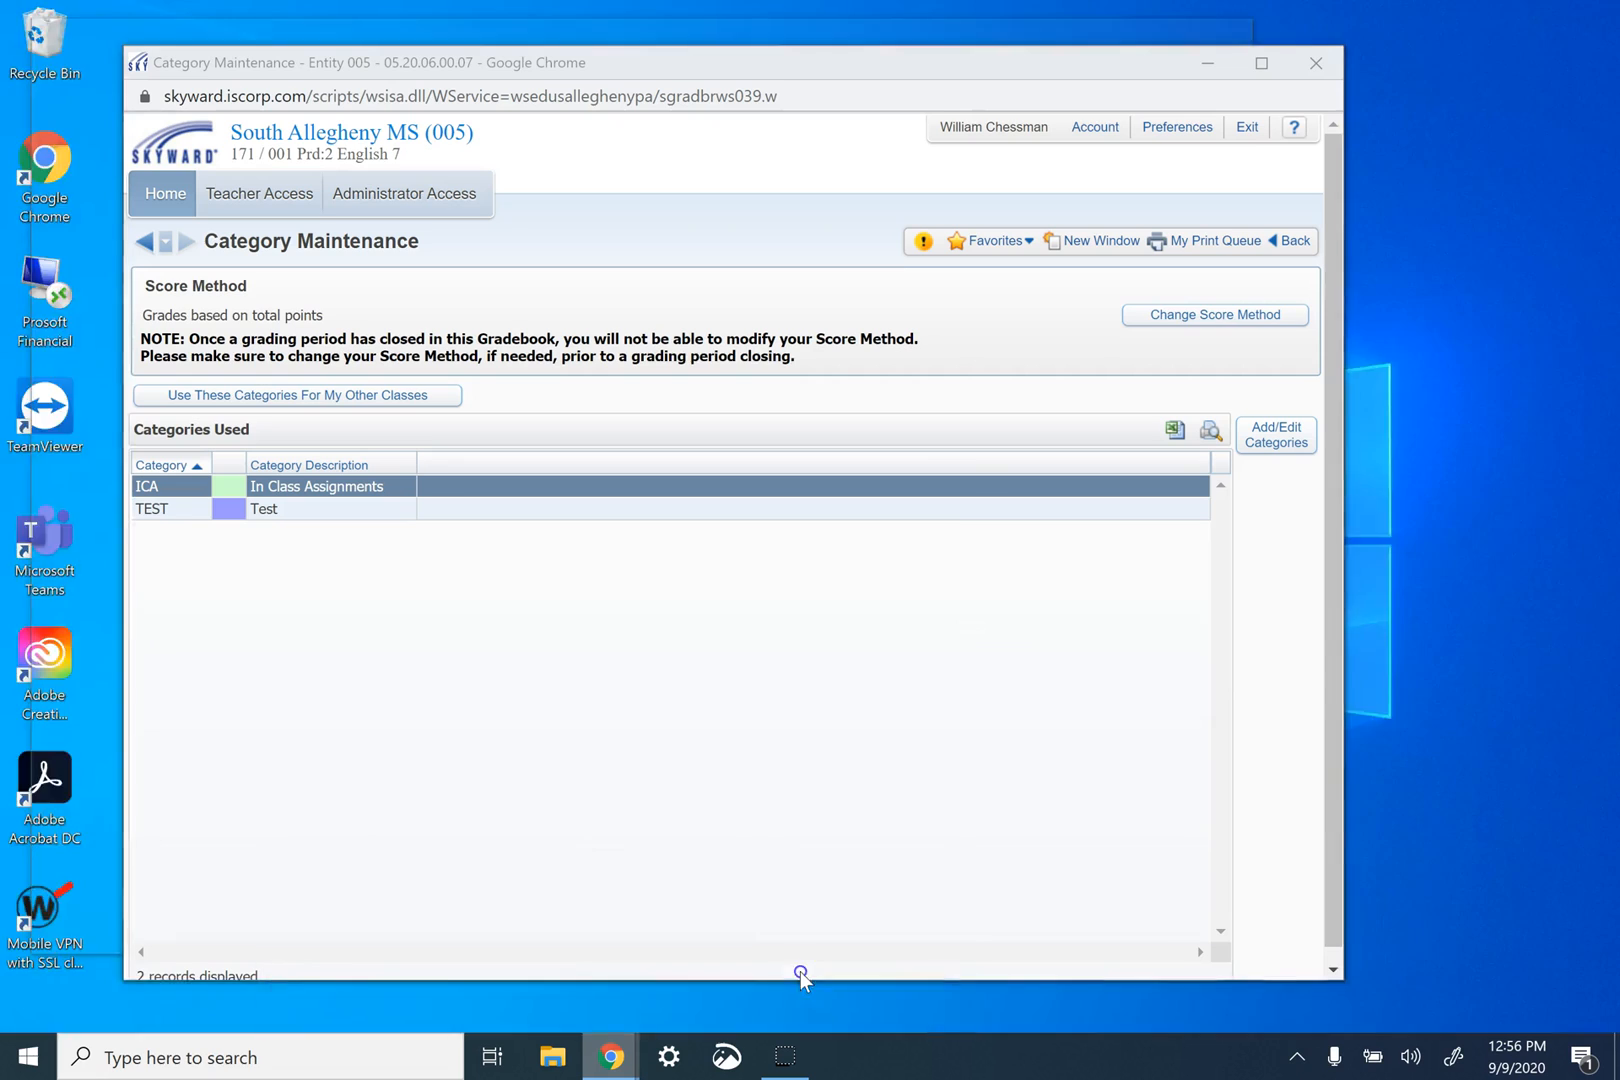
click(800, 978)
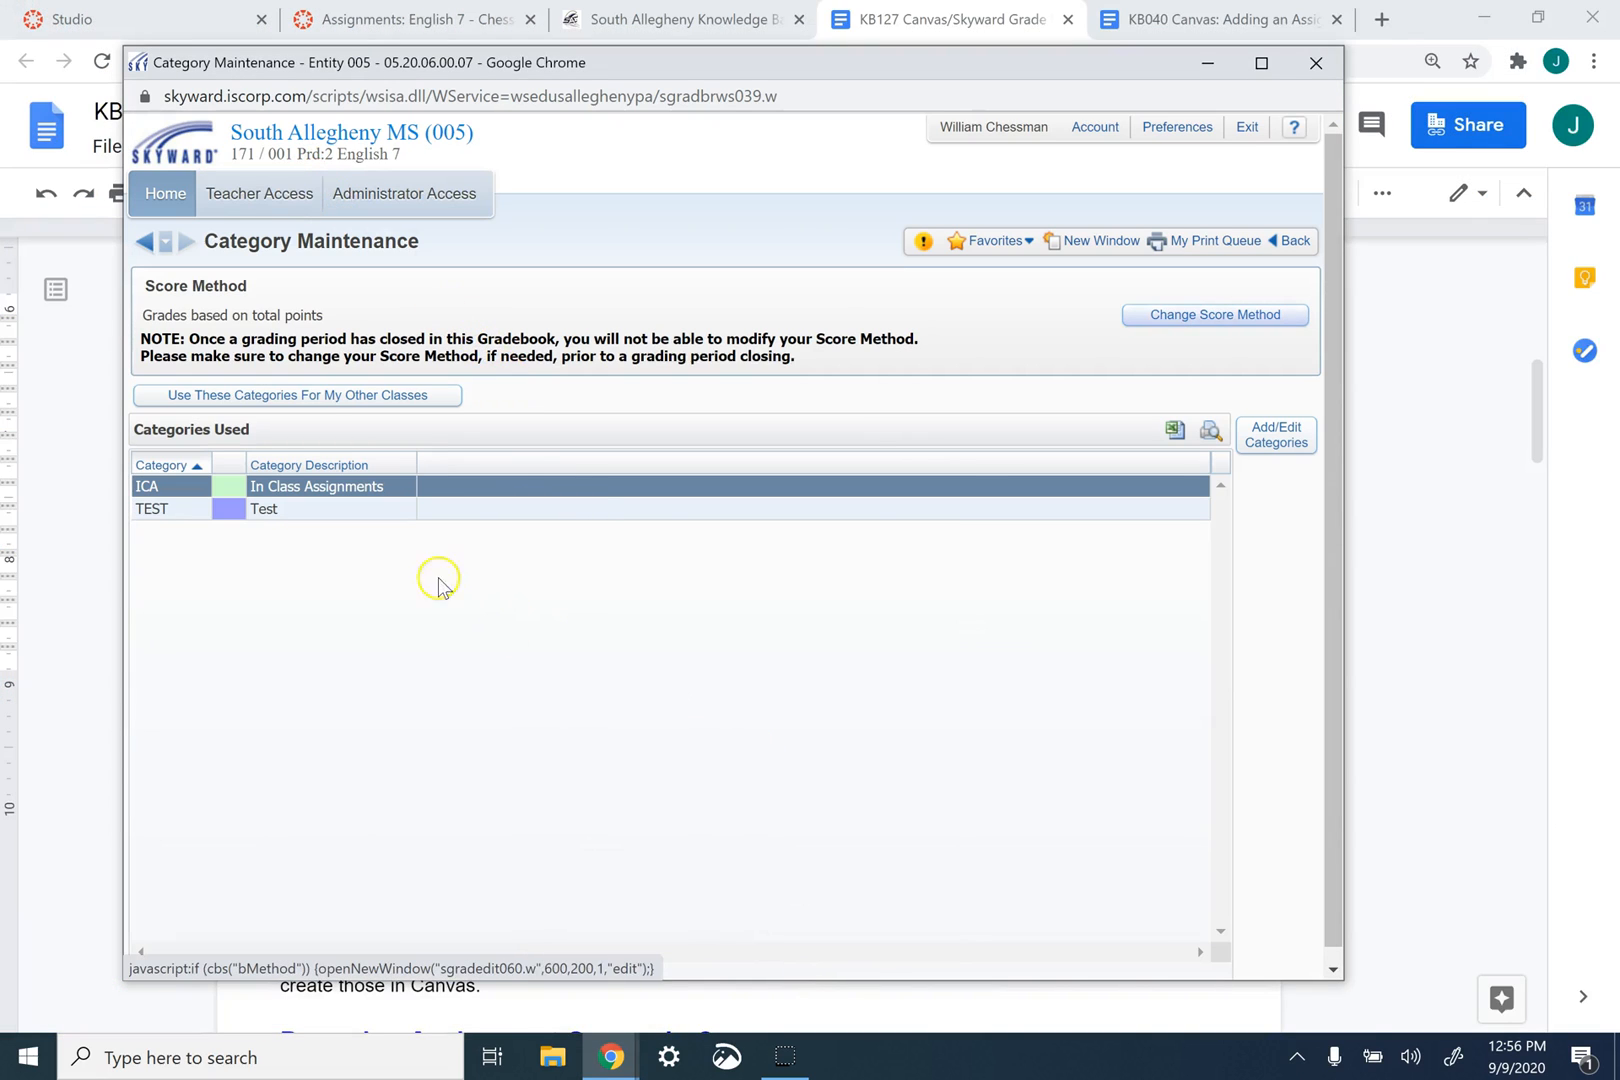
click(1290, 440)
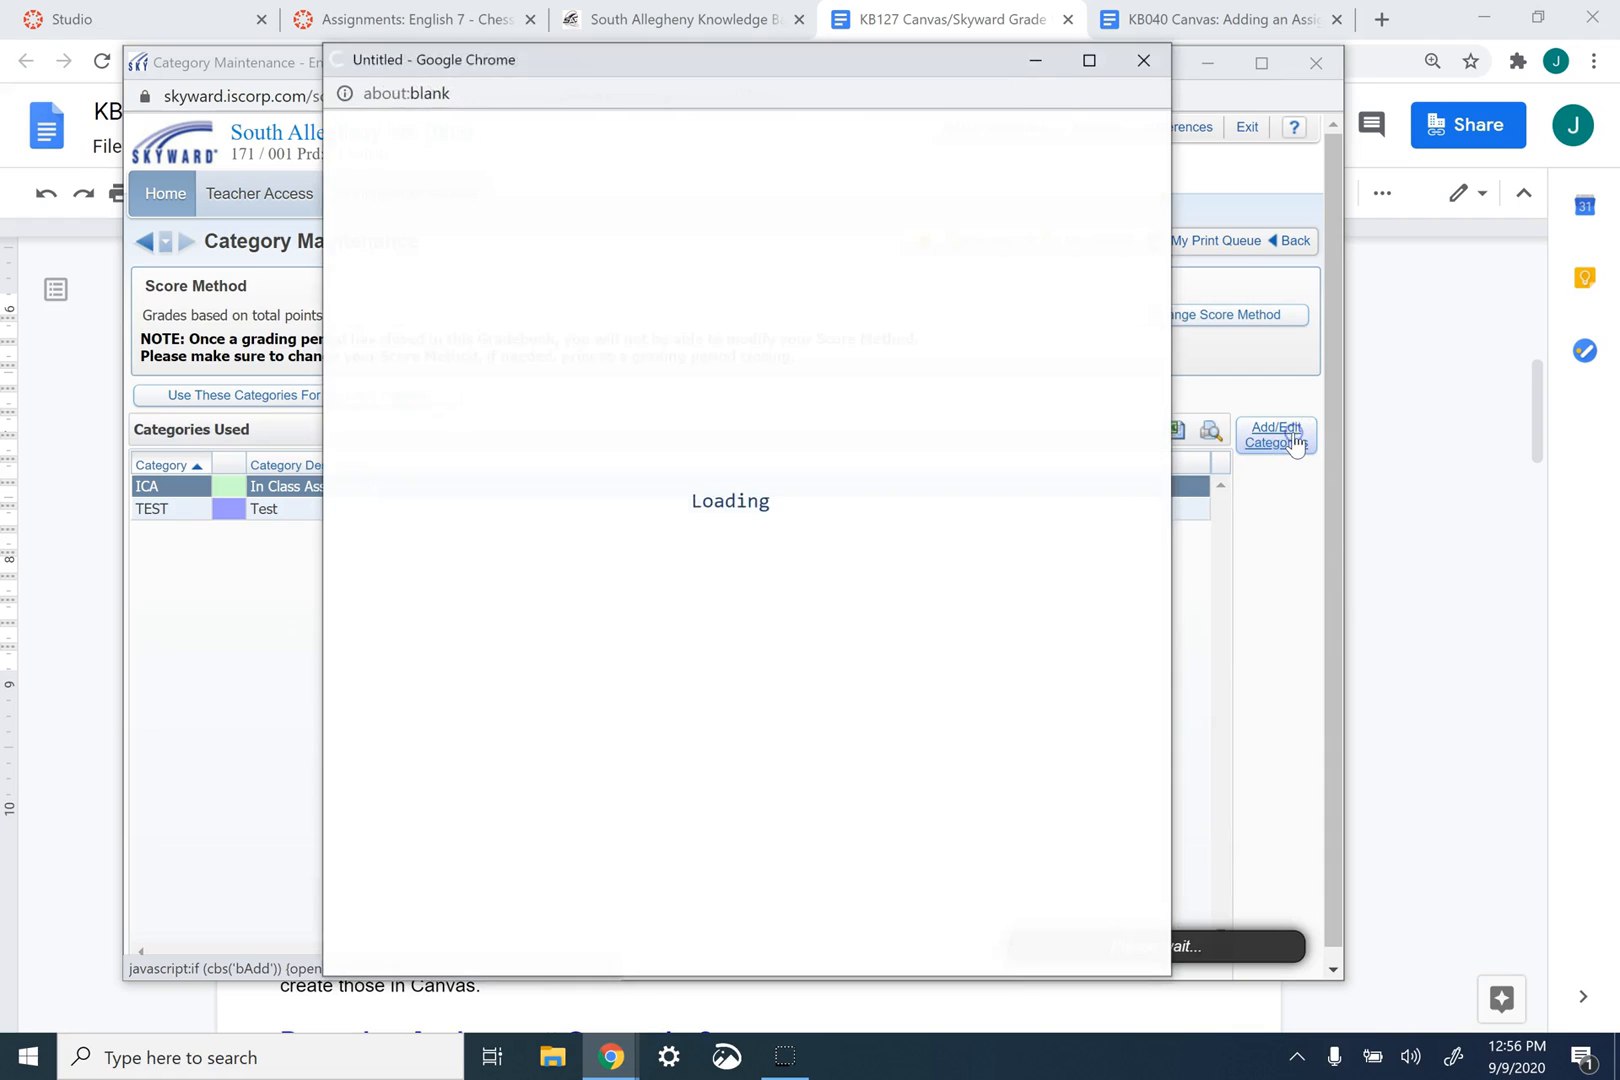
click(583, 332)
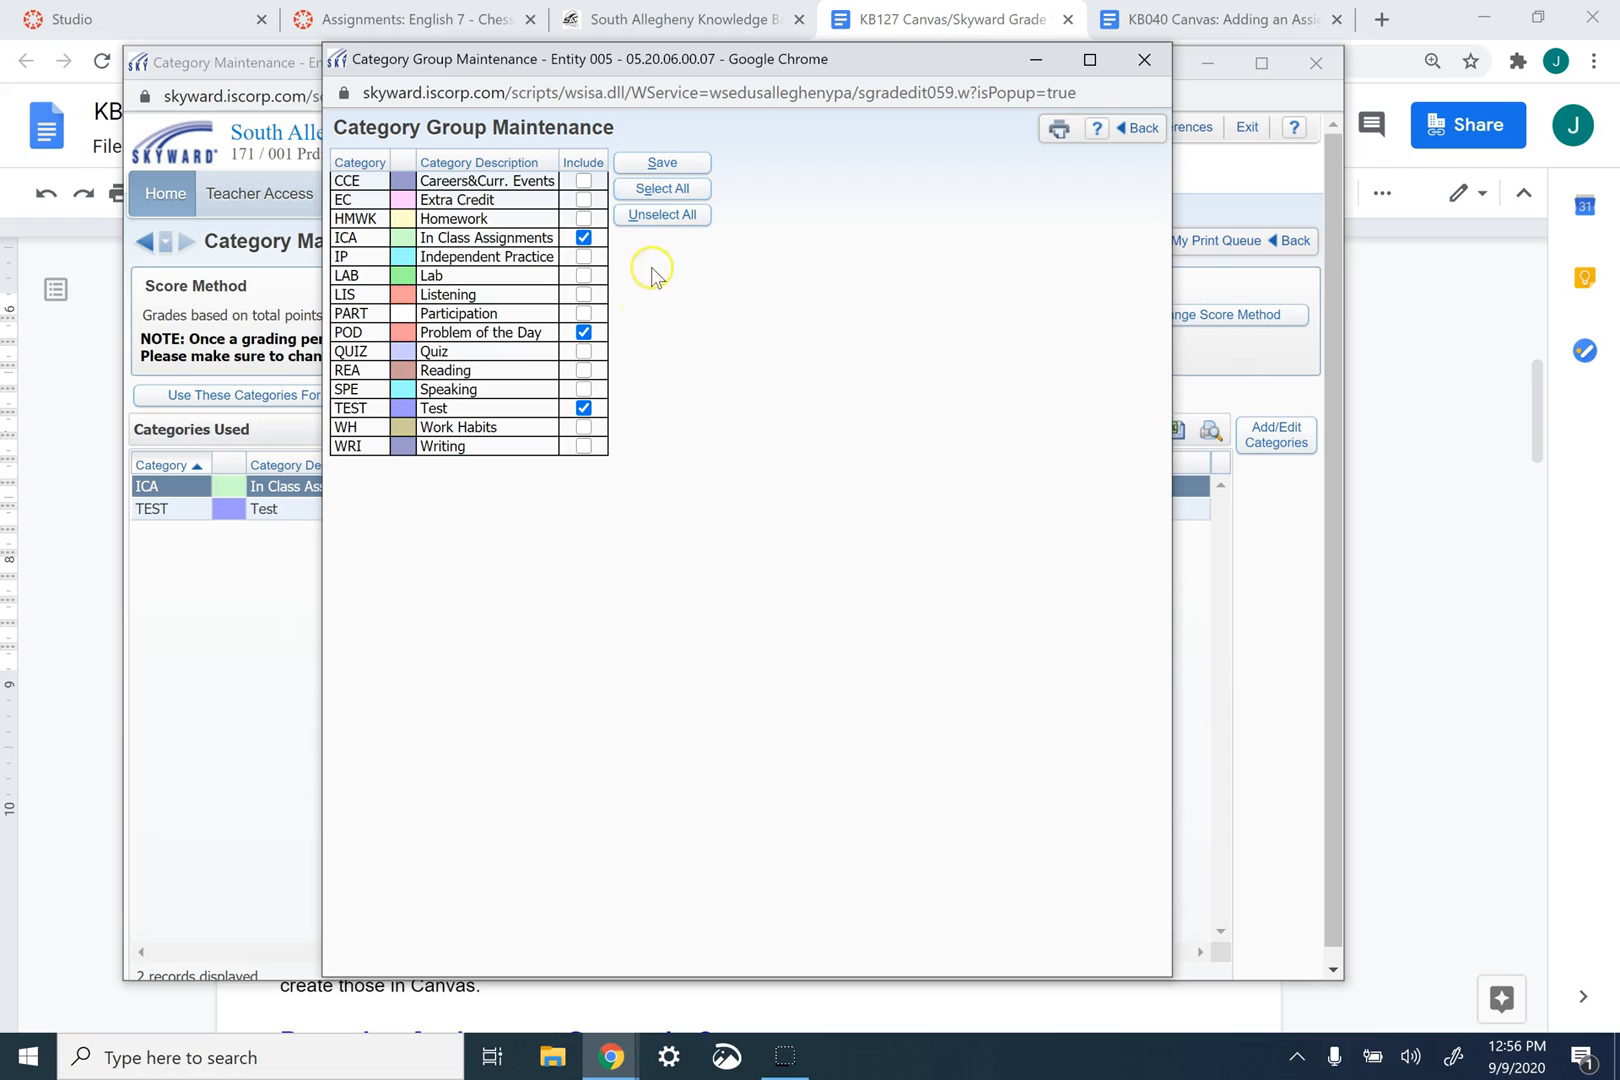
click(663, 163)
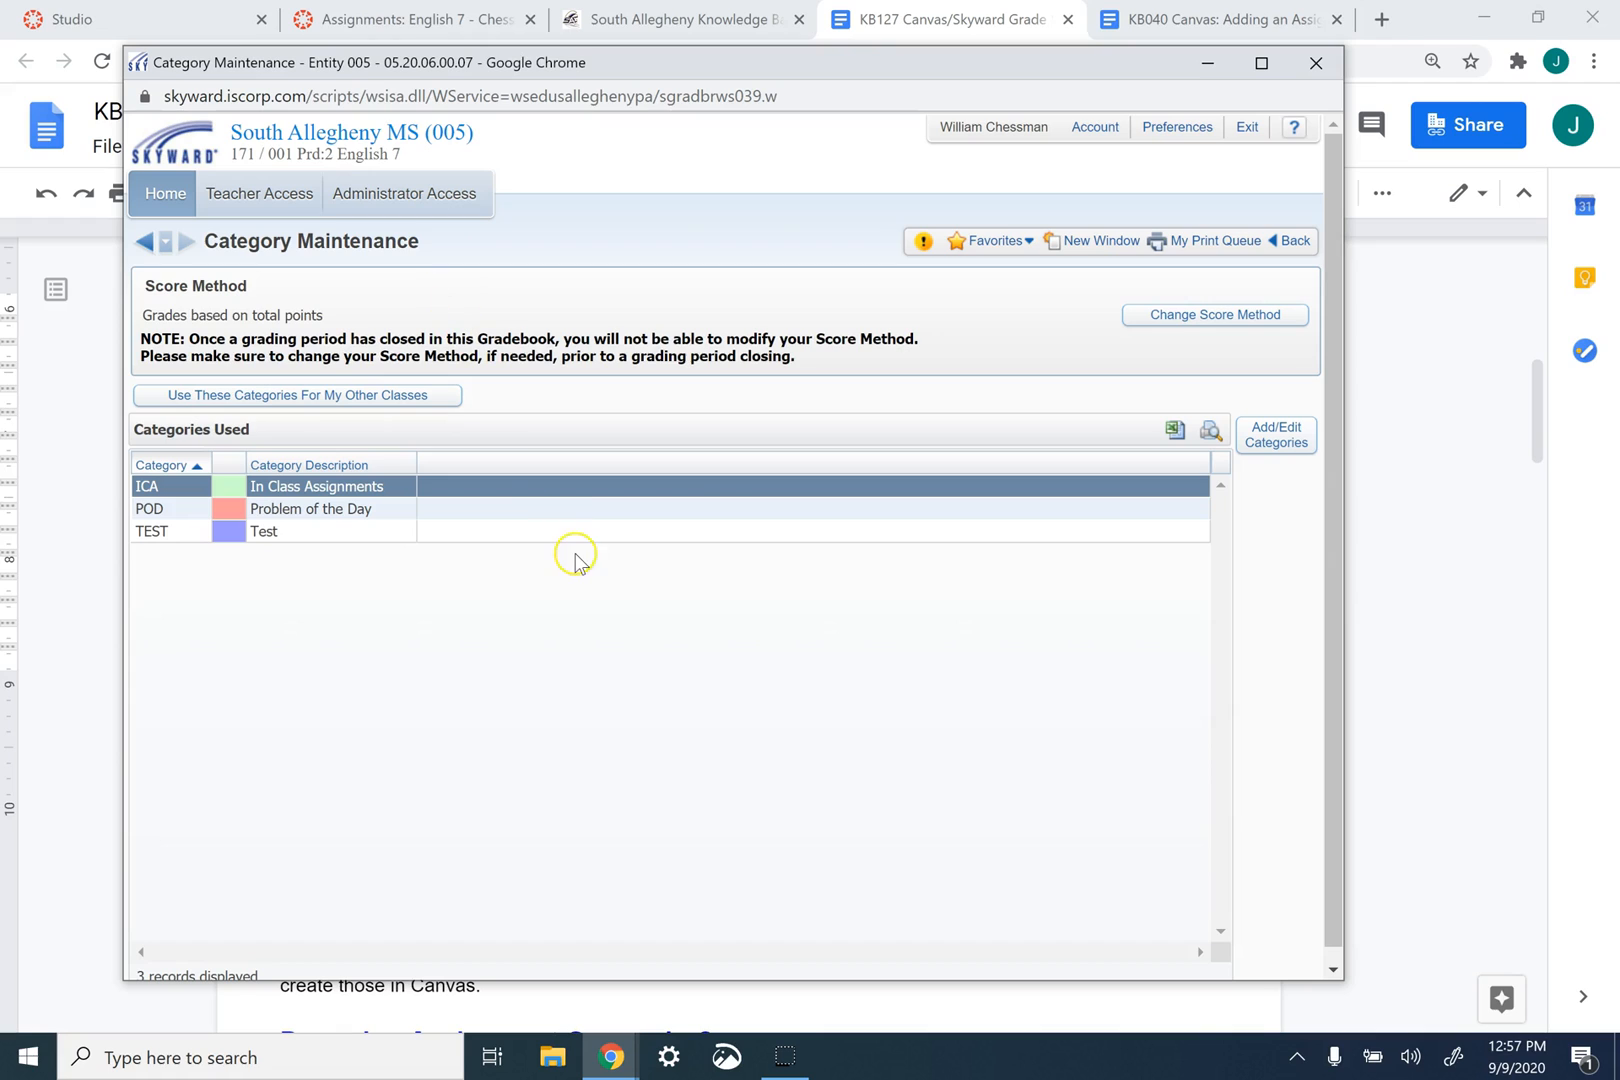
- Switch to the English 7 assignments page in Canvas, rename the Assignments group as In Class Assignments and save it
click(612, 1056)
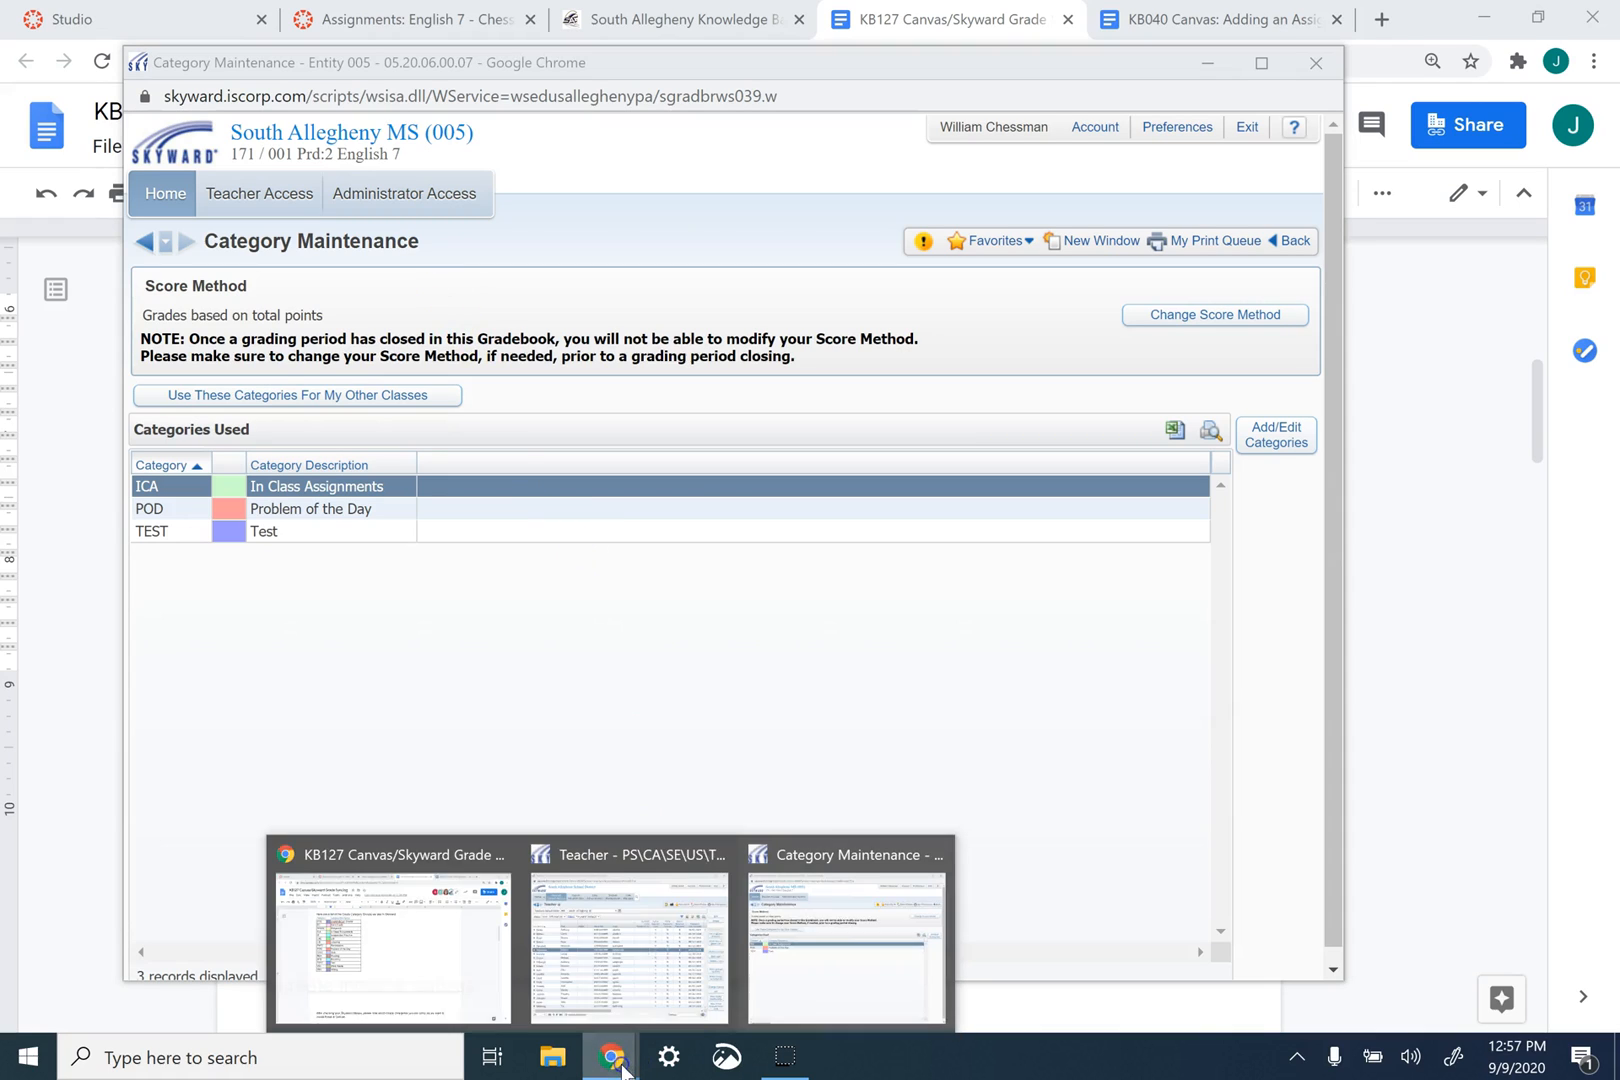
click(397, 932)
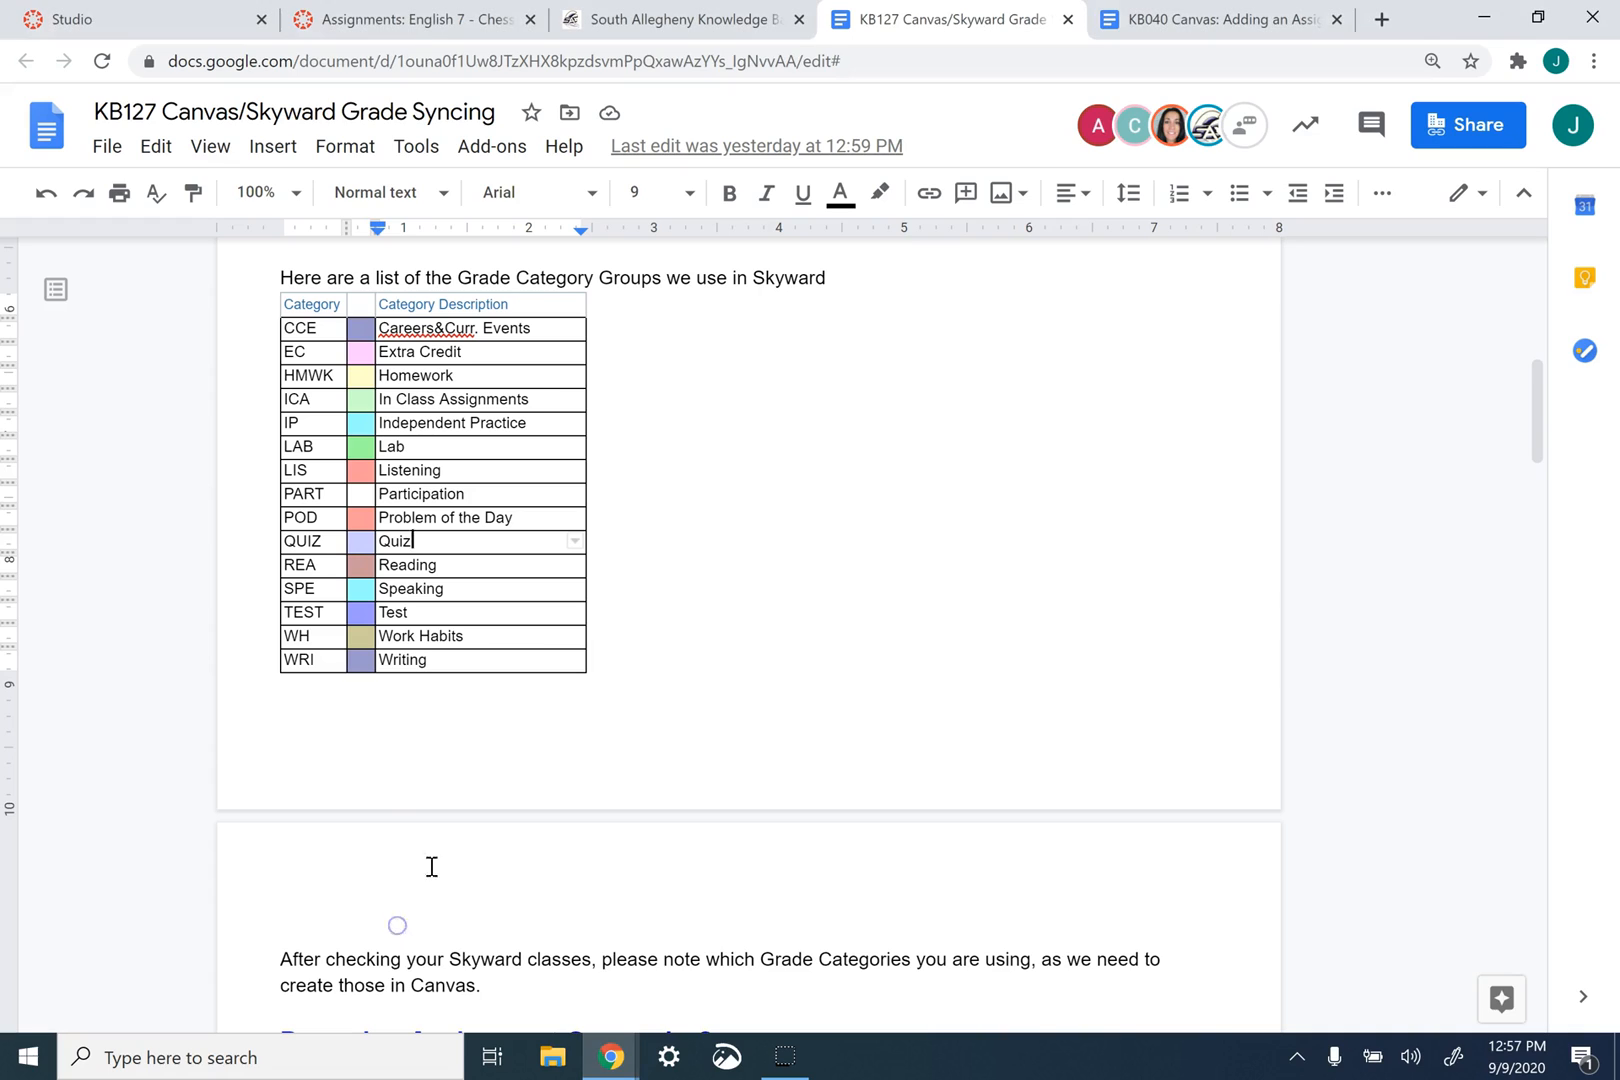
click(410, 18)
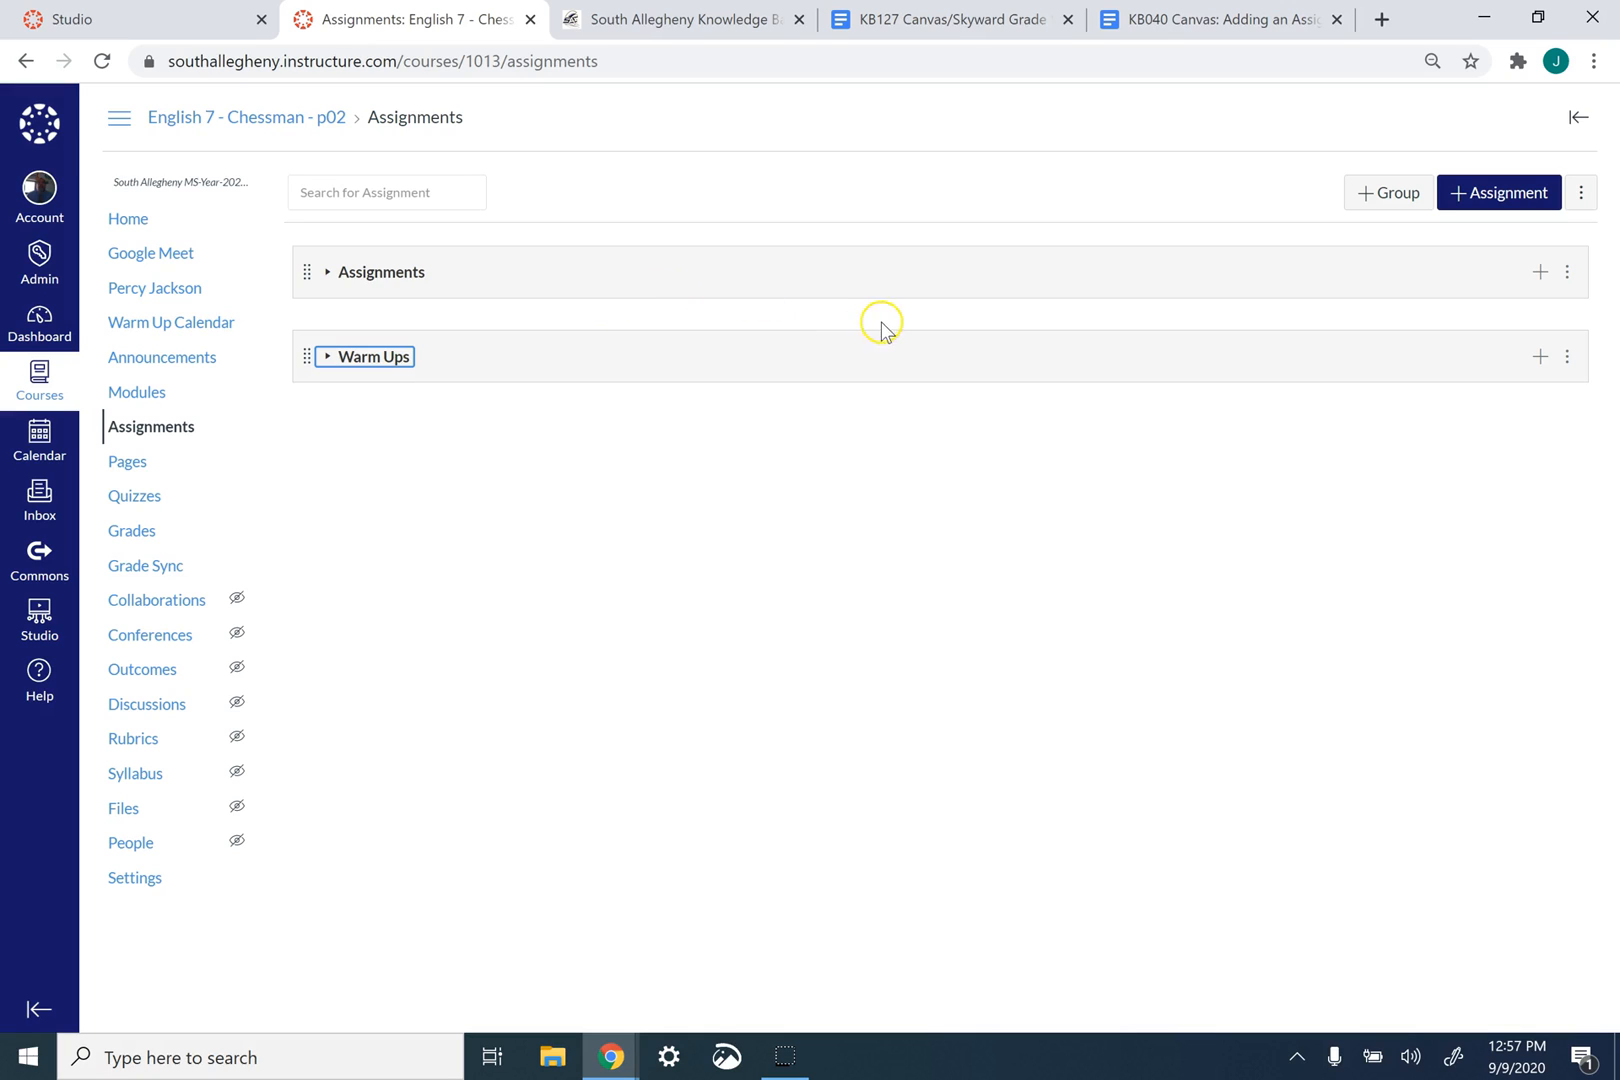
click(1568, 274)
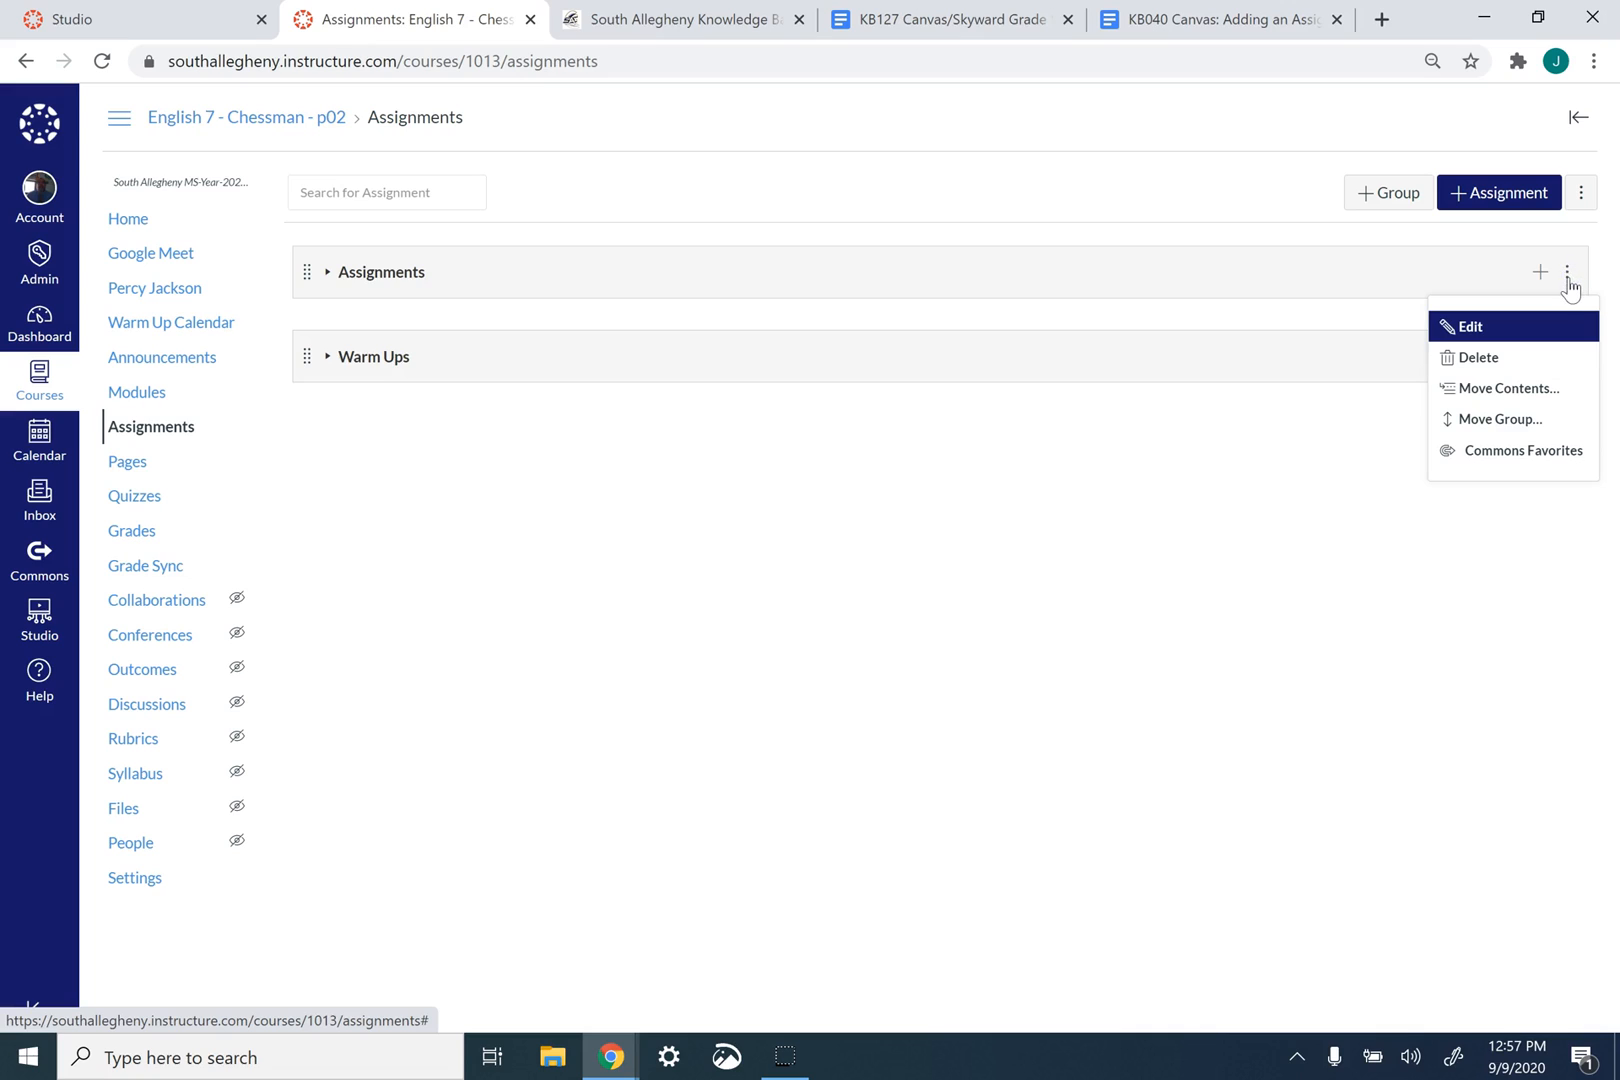
click(1552, 326)
click(739, 415)
text(In Class Assignments)
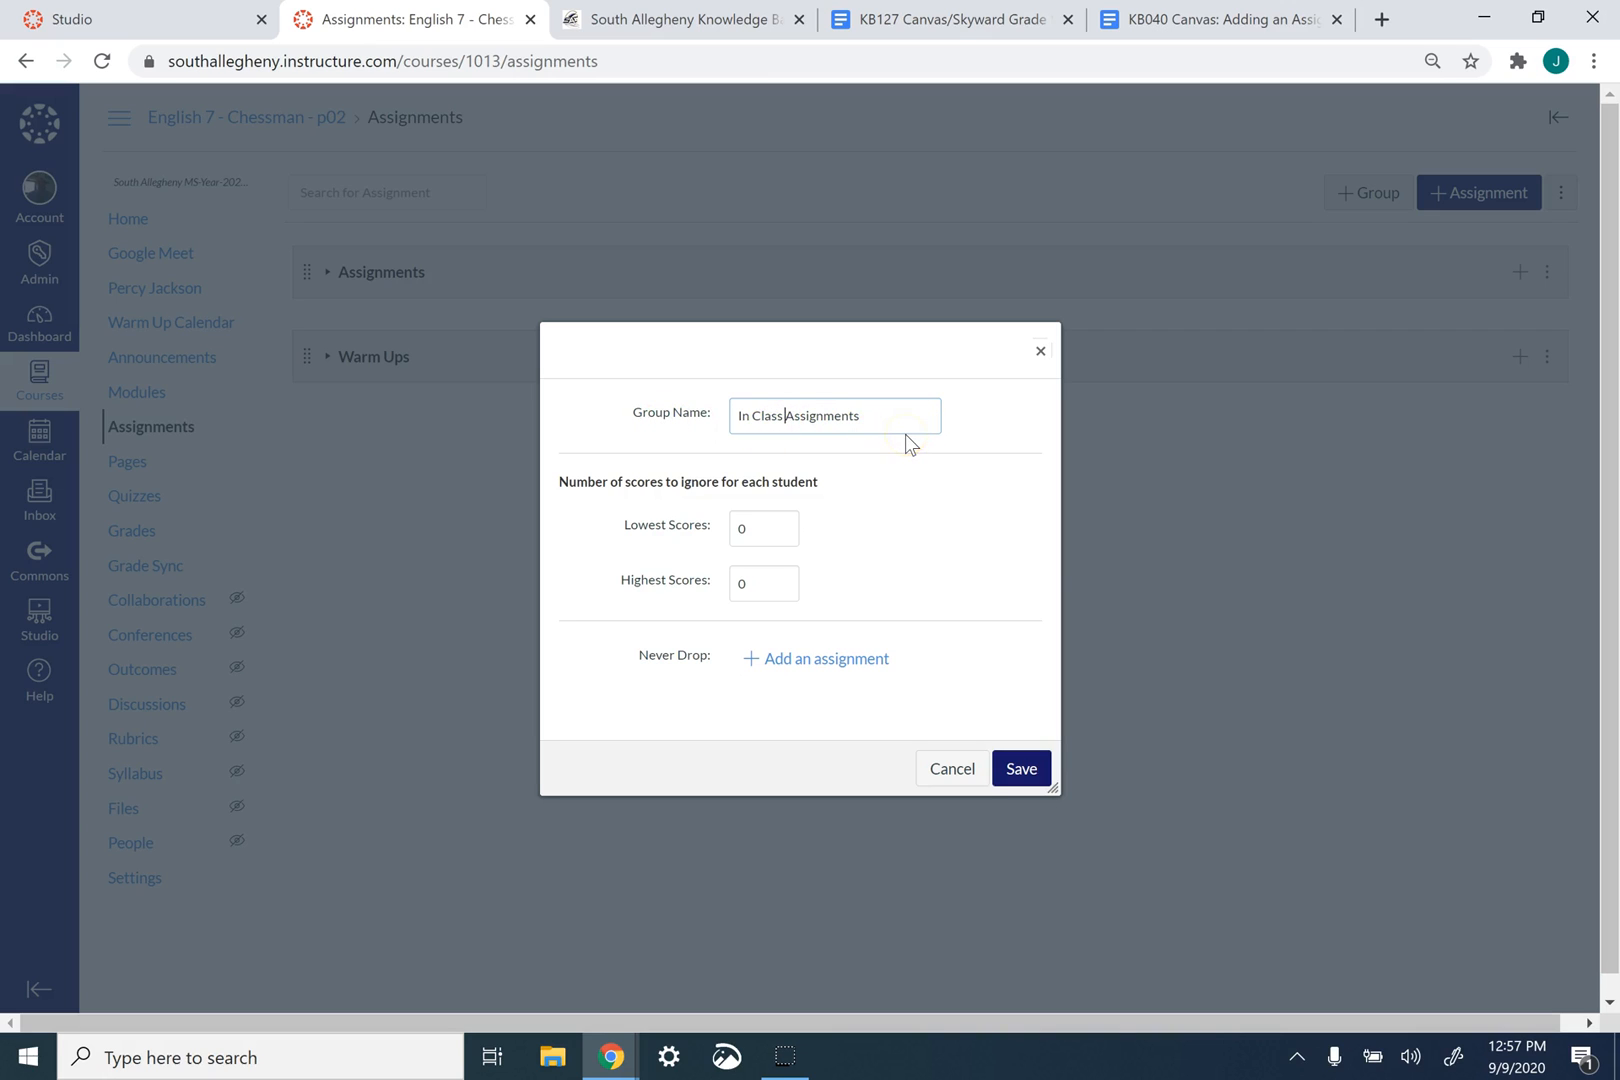
click(1007, 772)
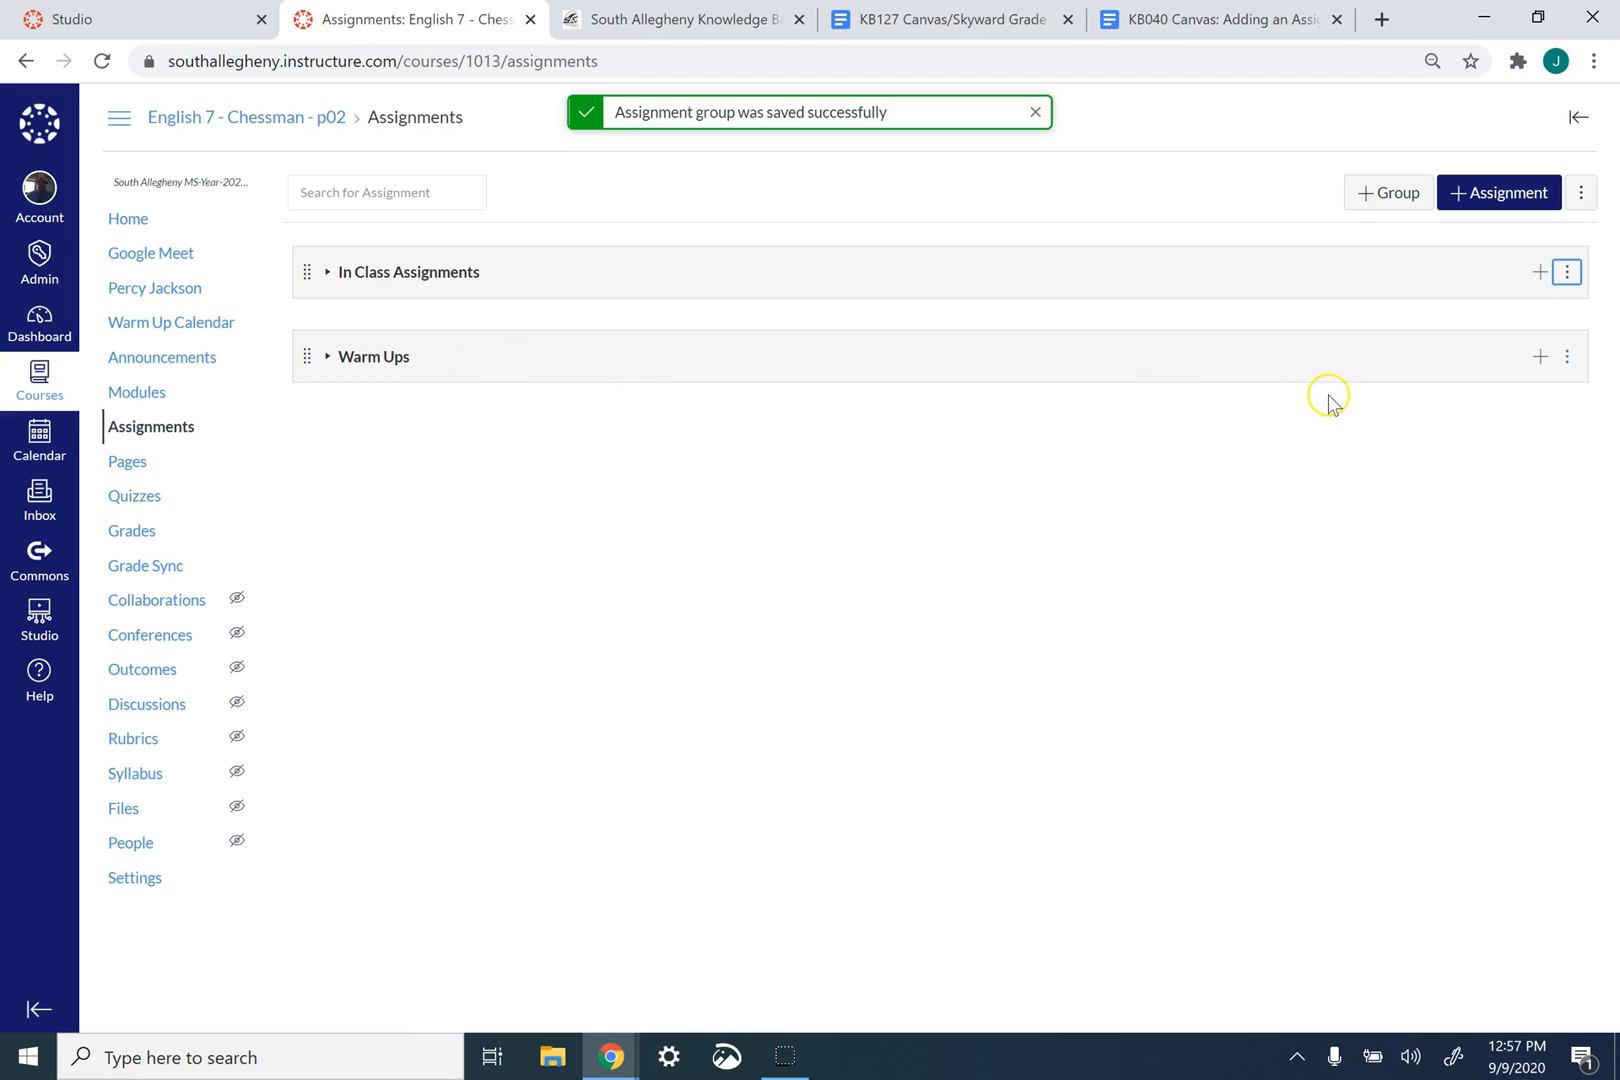
- Rename the Warm Ups assignment group as Problem of the Day and save it
click(1567, 357)
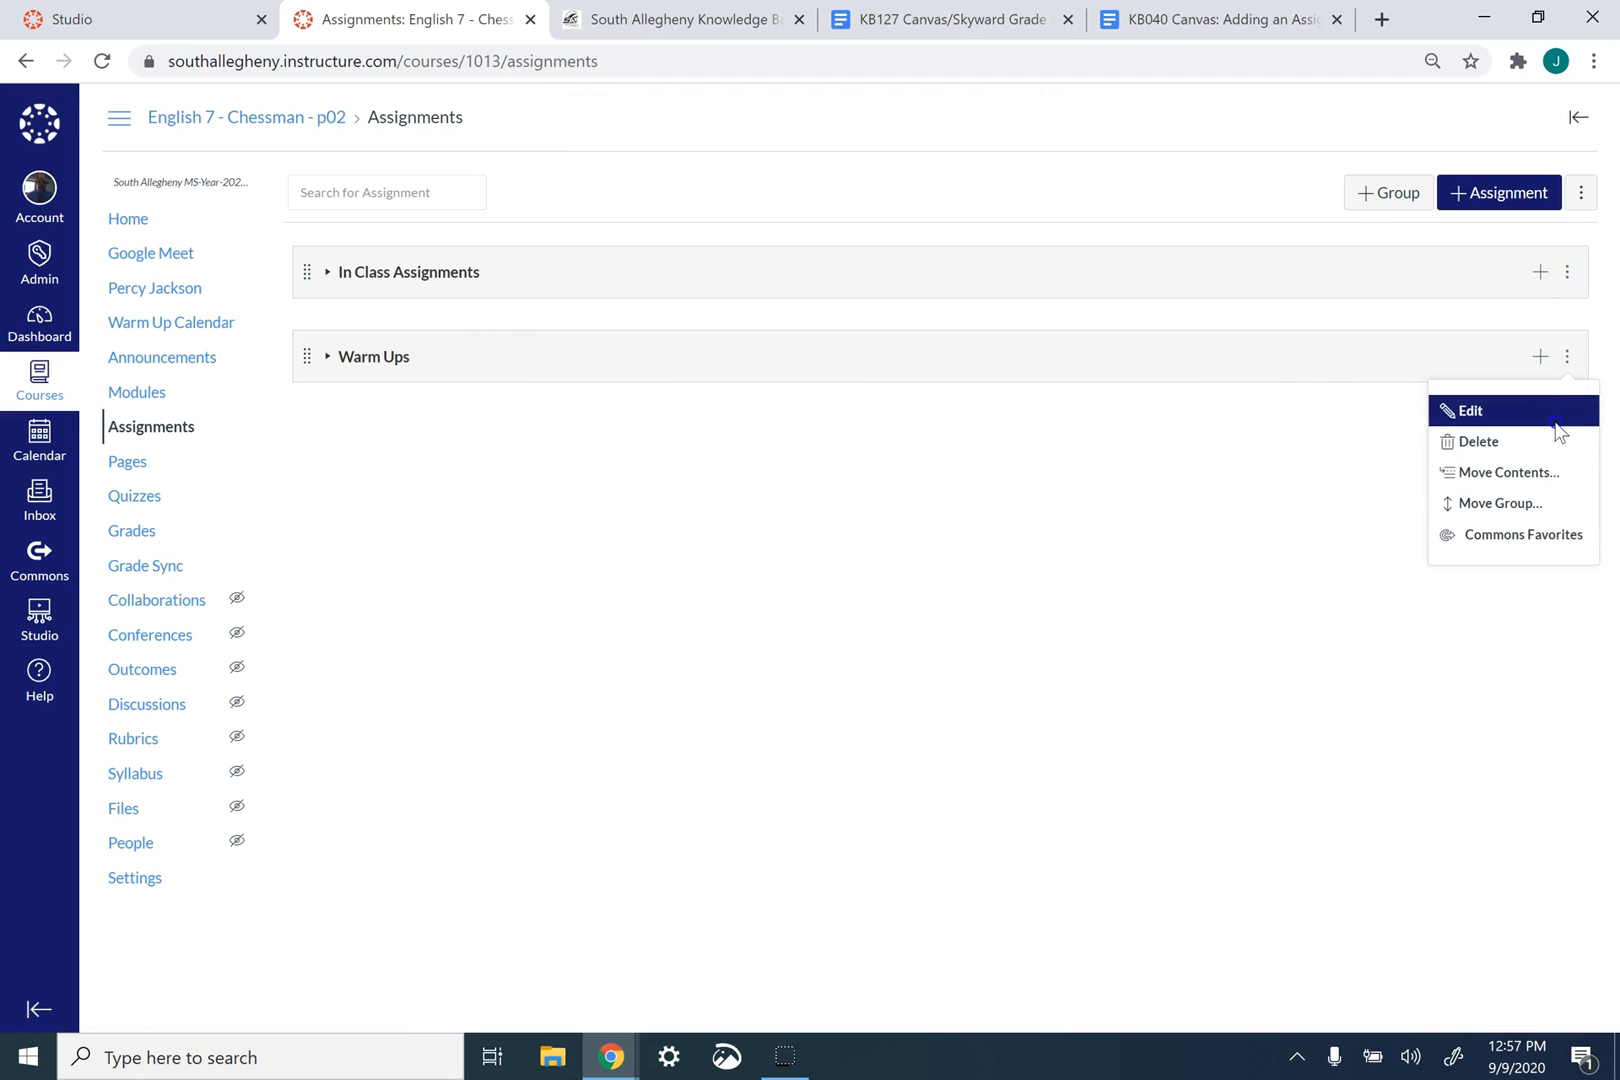
click(1563, 414)
text(Problem of th)
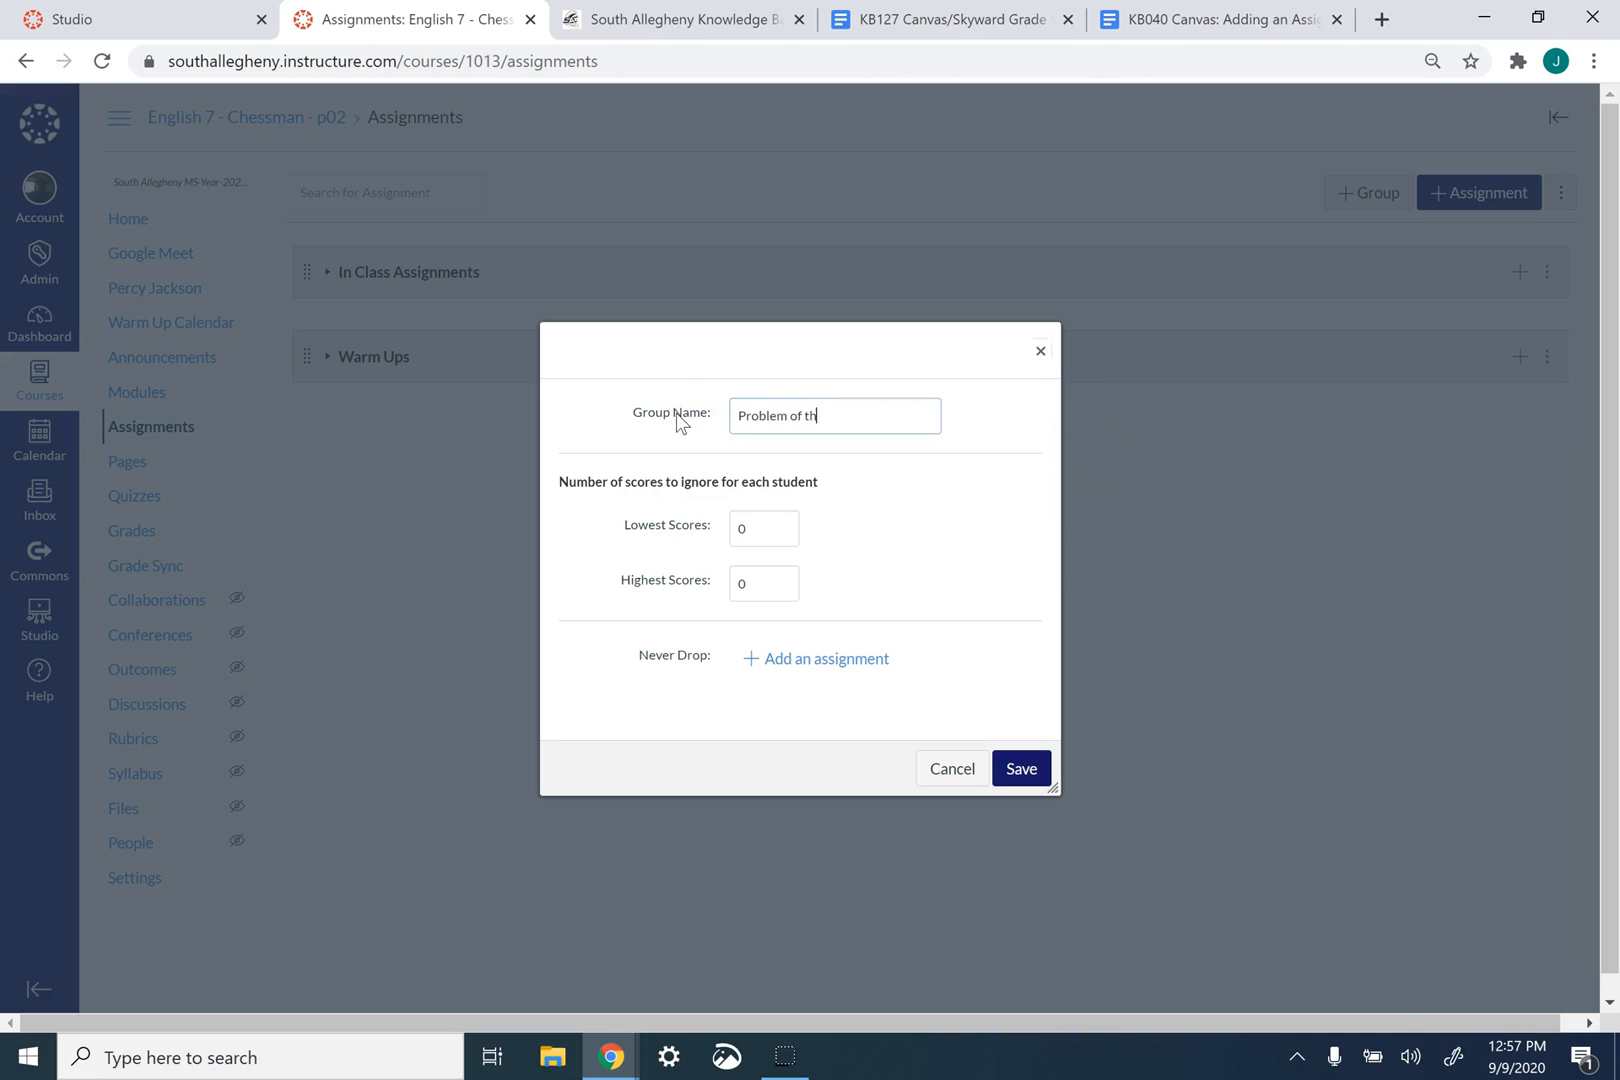
text(e Day)
click(1039, 767)
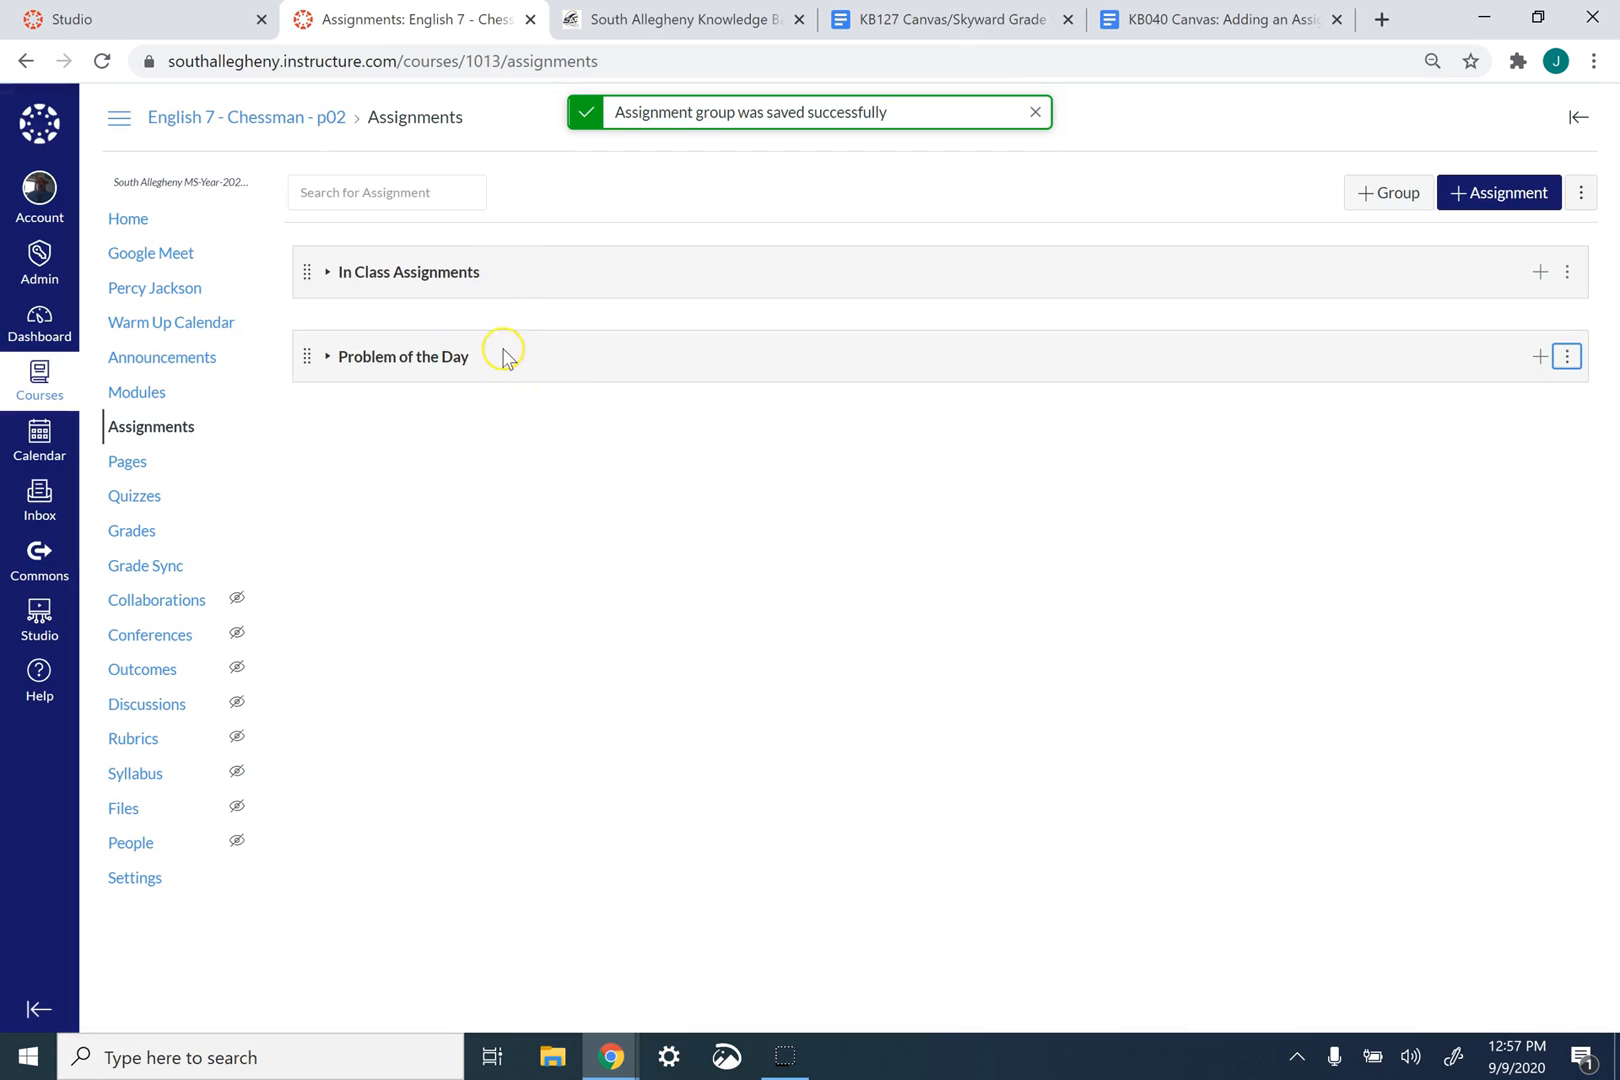
- Compare the Canvas assignment groups with the KB127 category list and the categories used in Skyward Category Maintenance
click(956, 14)
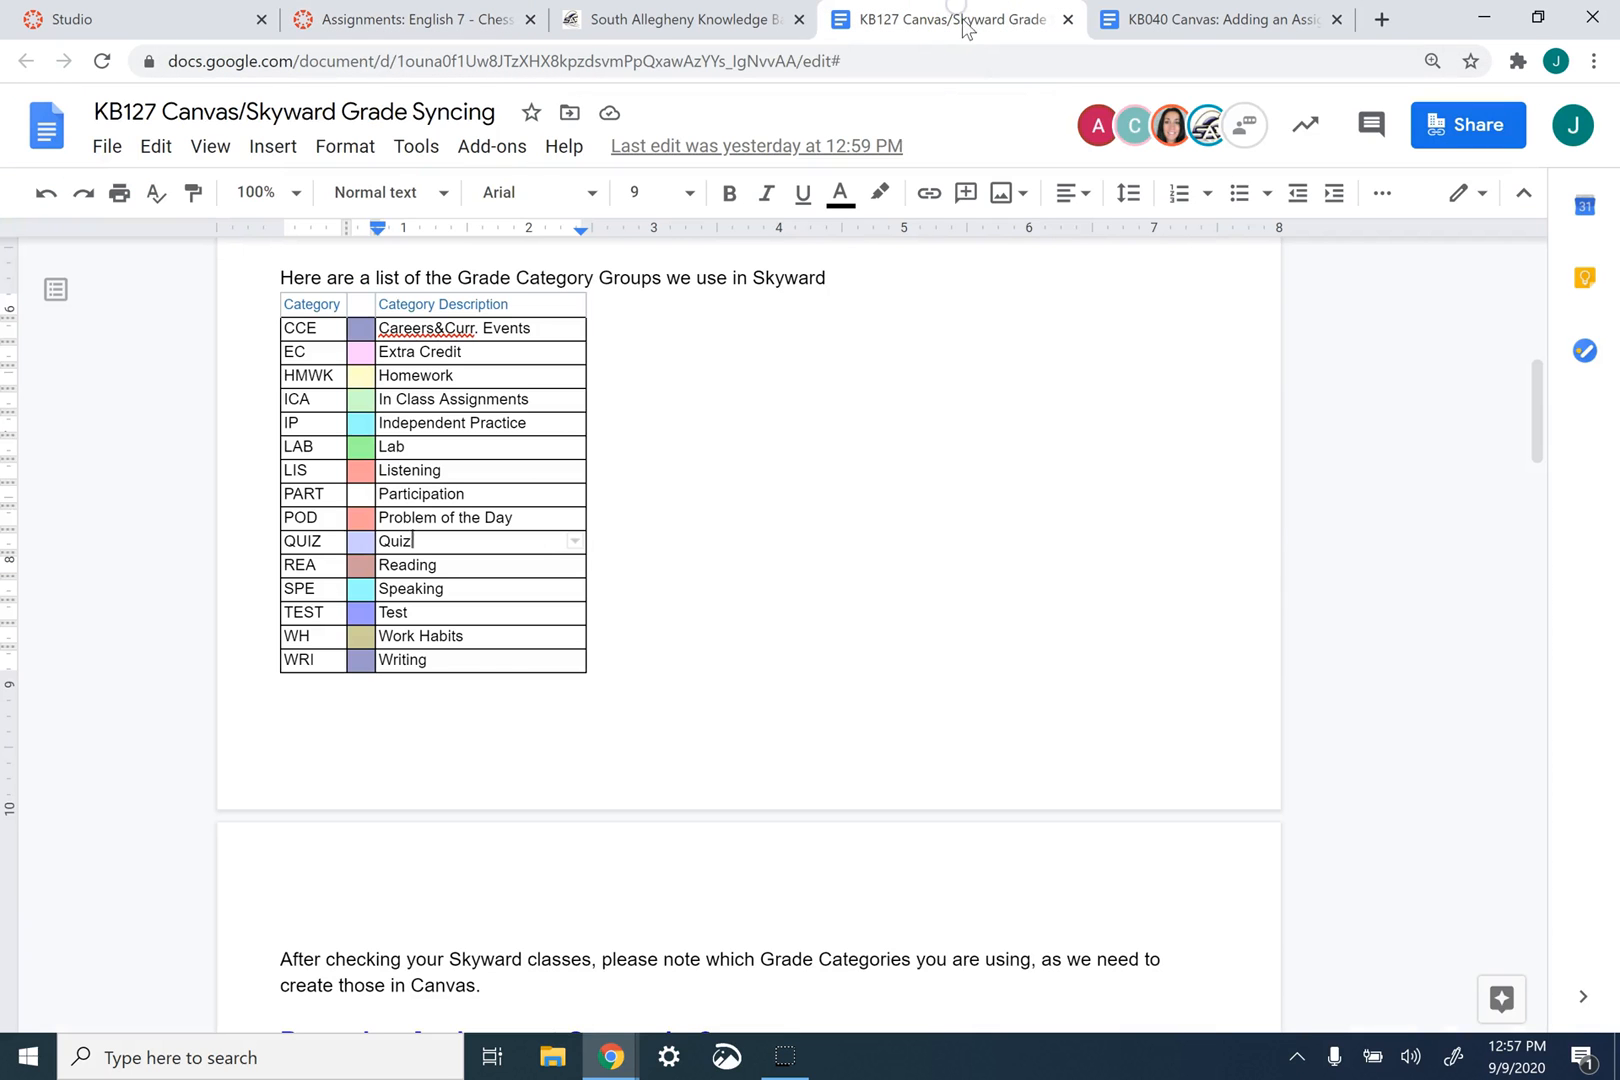
click(470, 22)
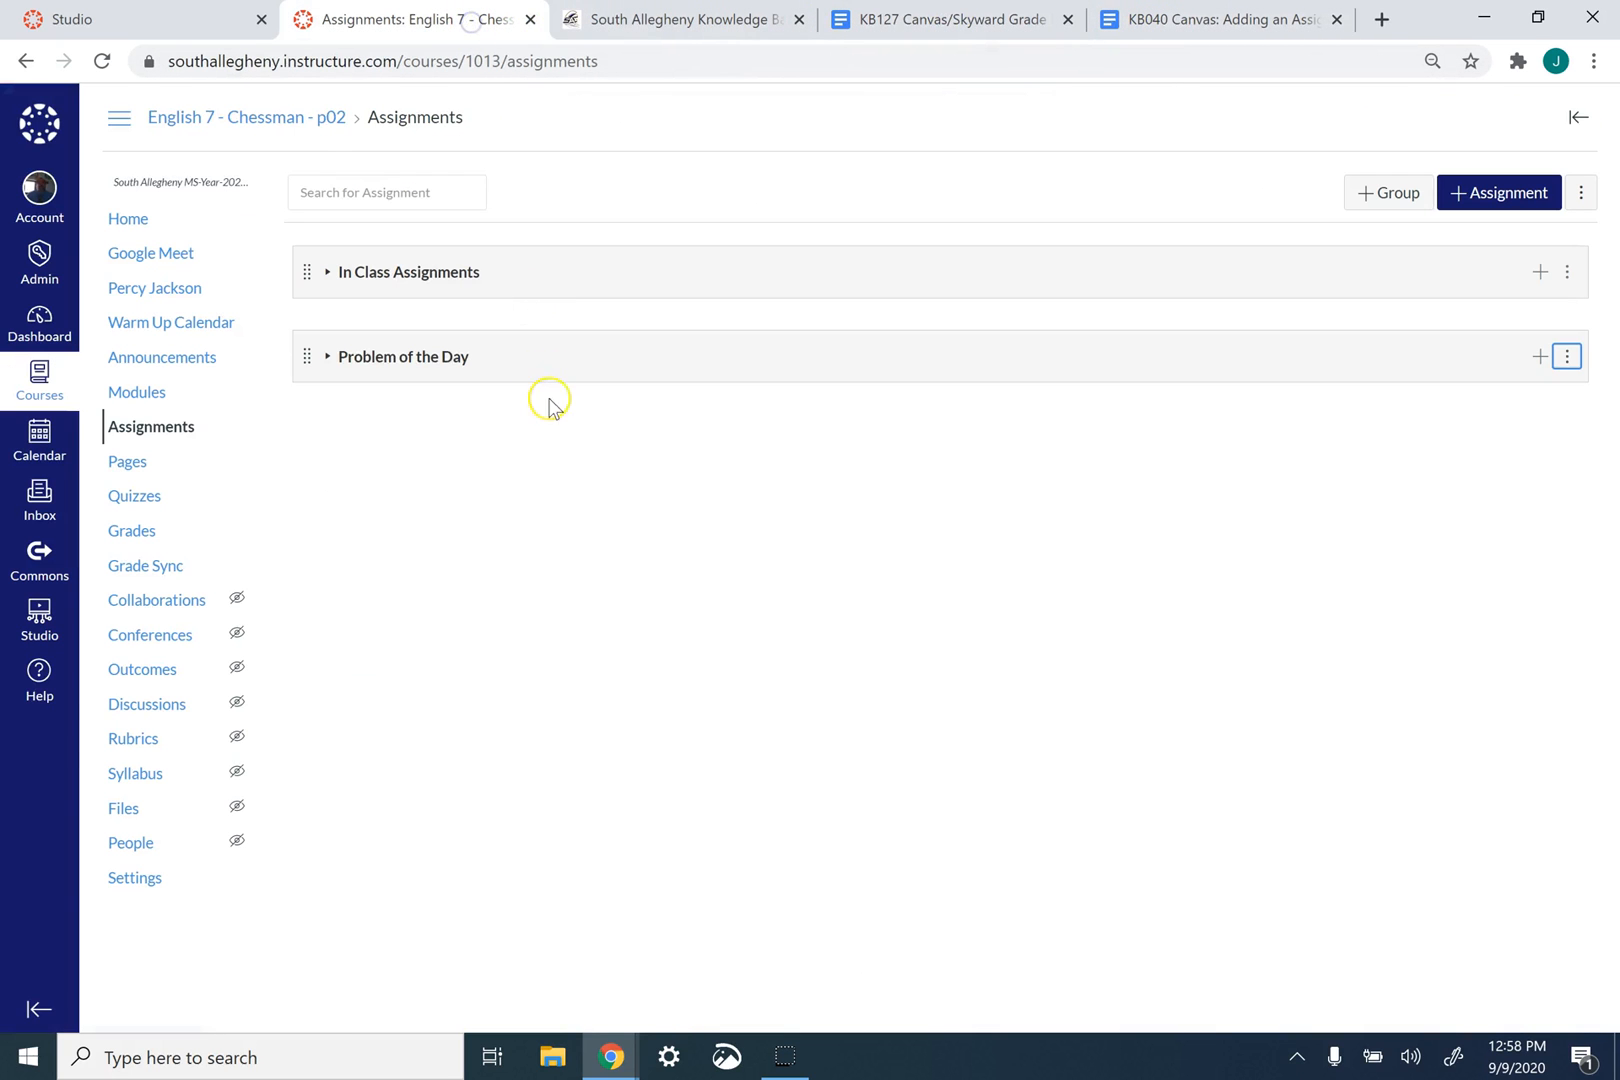
mouse_move(610, 1055)
click(798, 960)
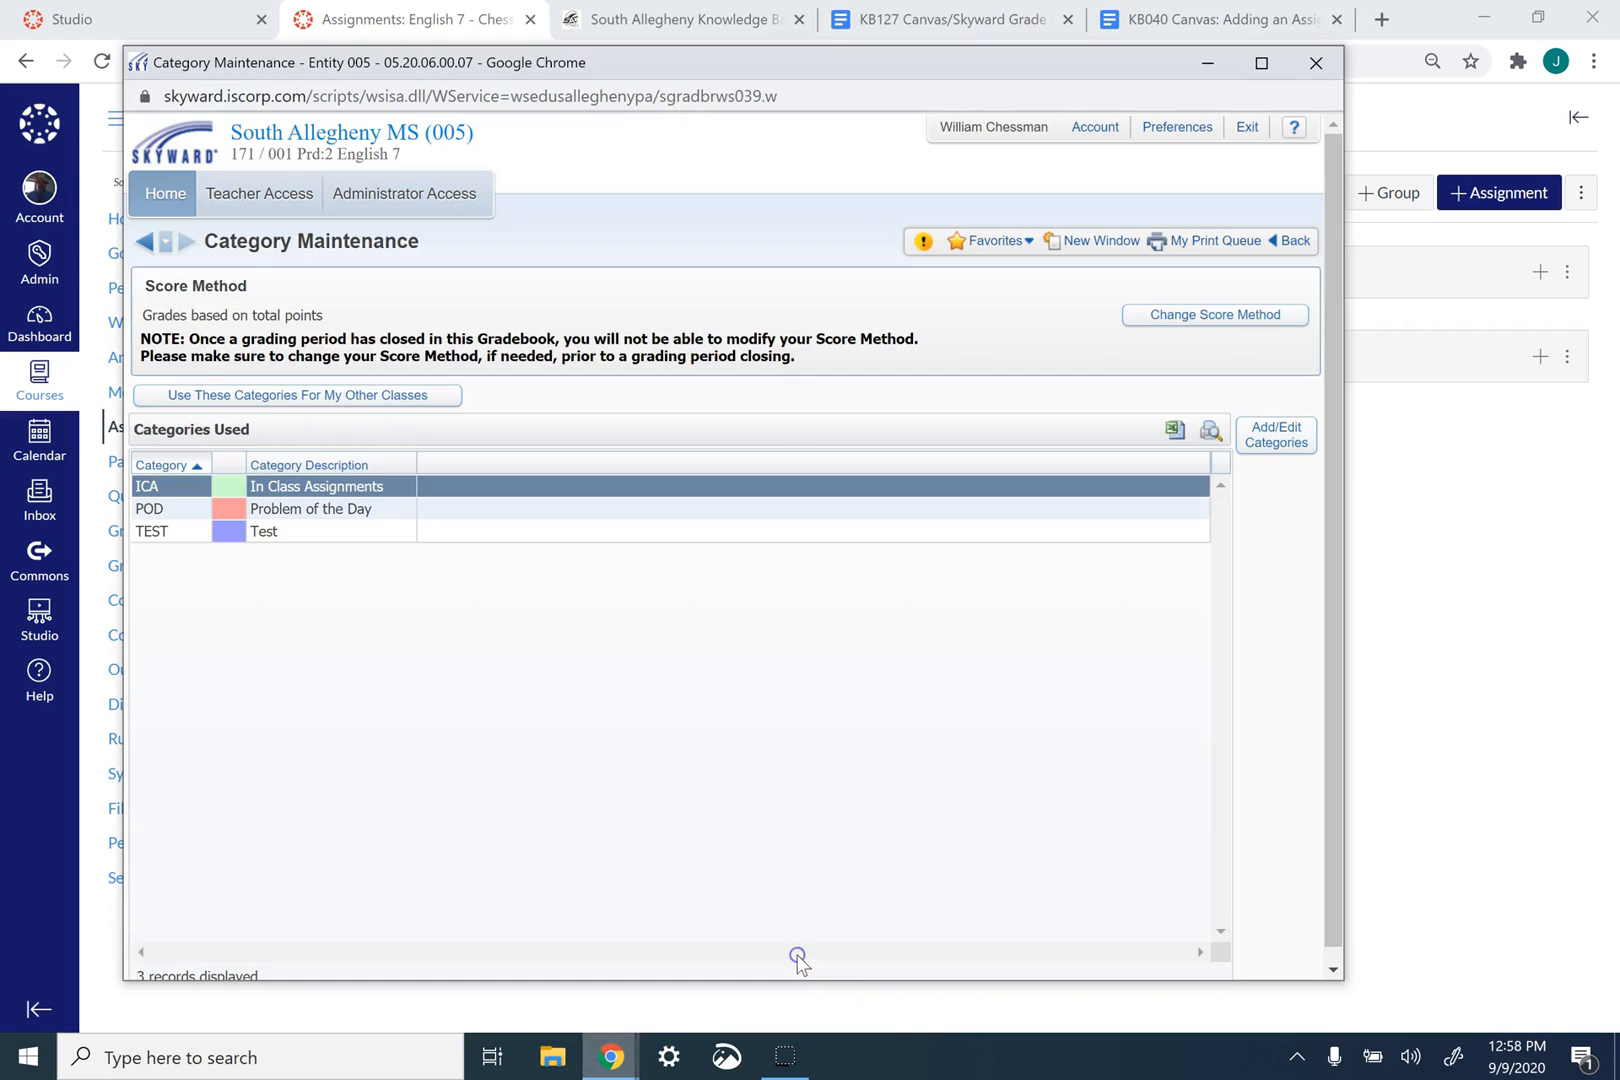
drag(680, 64, 638, 85)
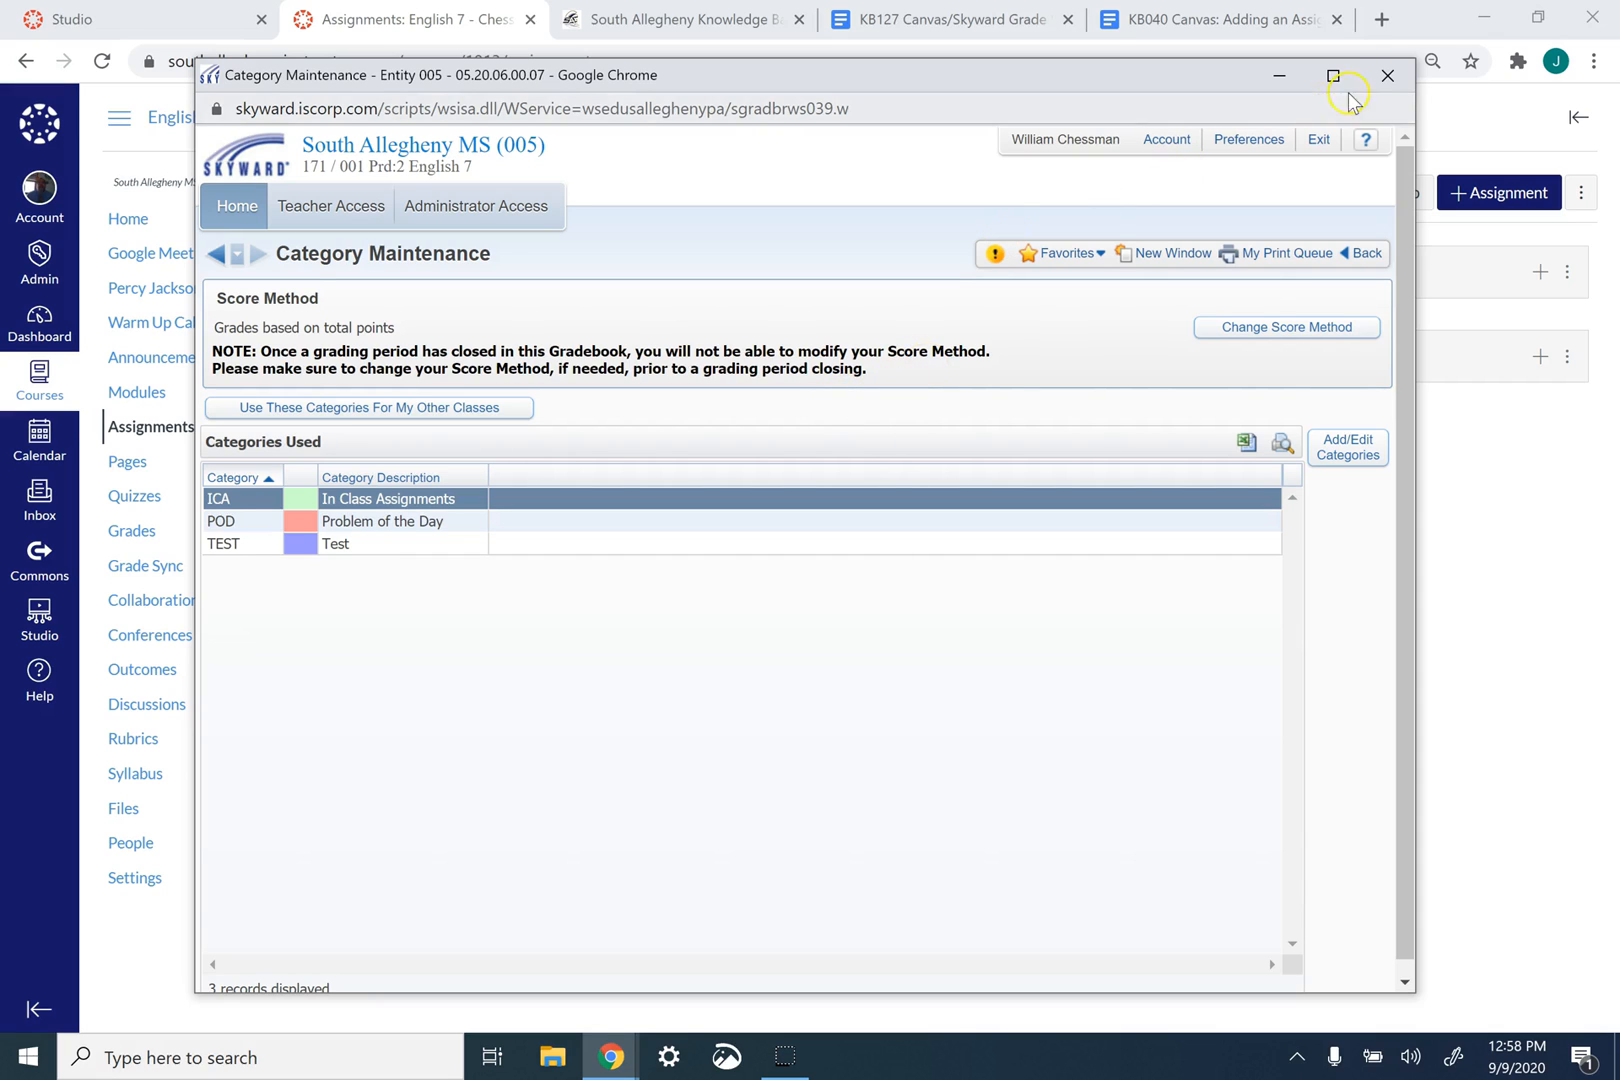
click(1279, 75)
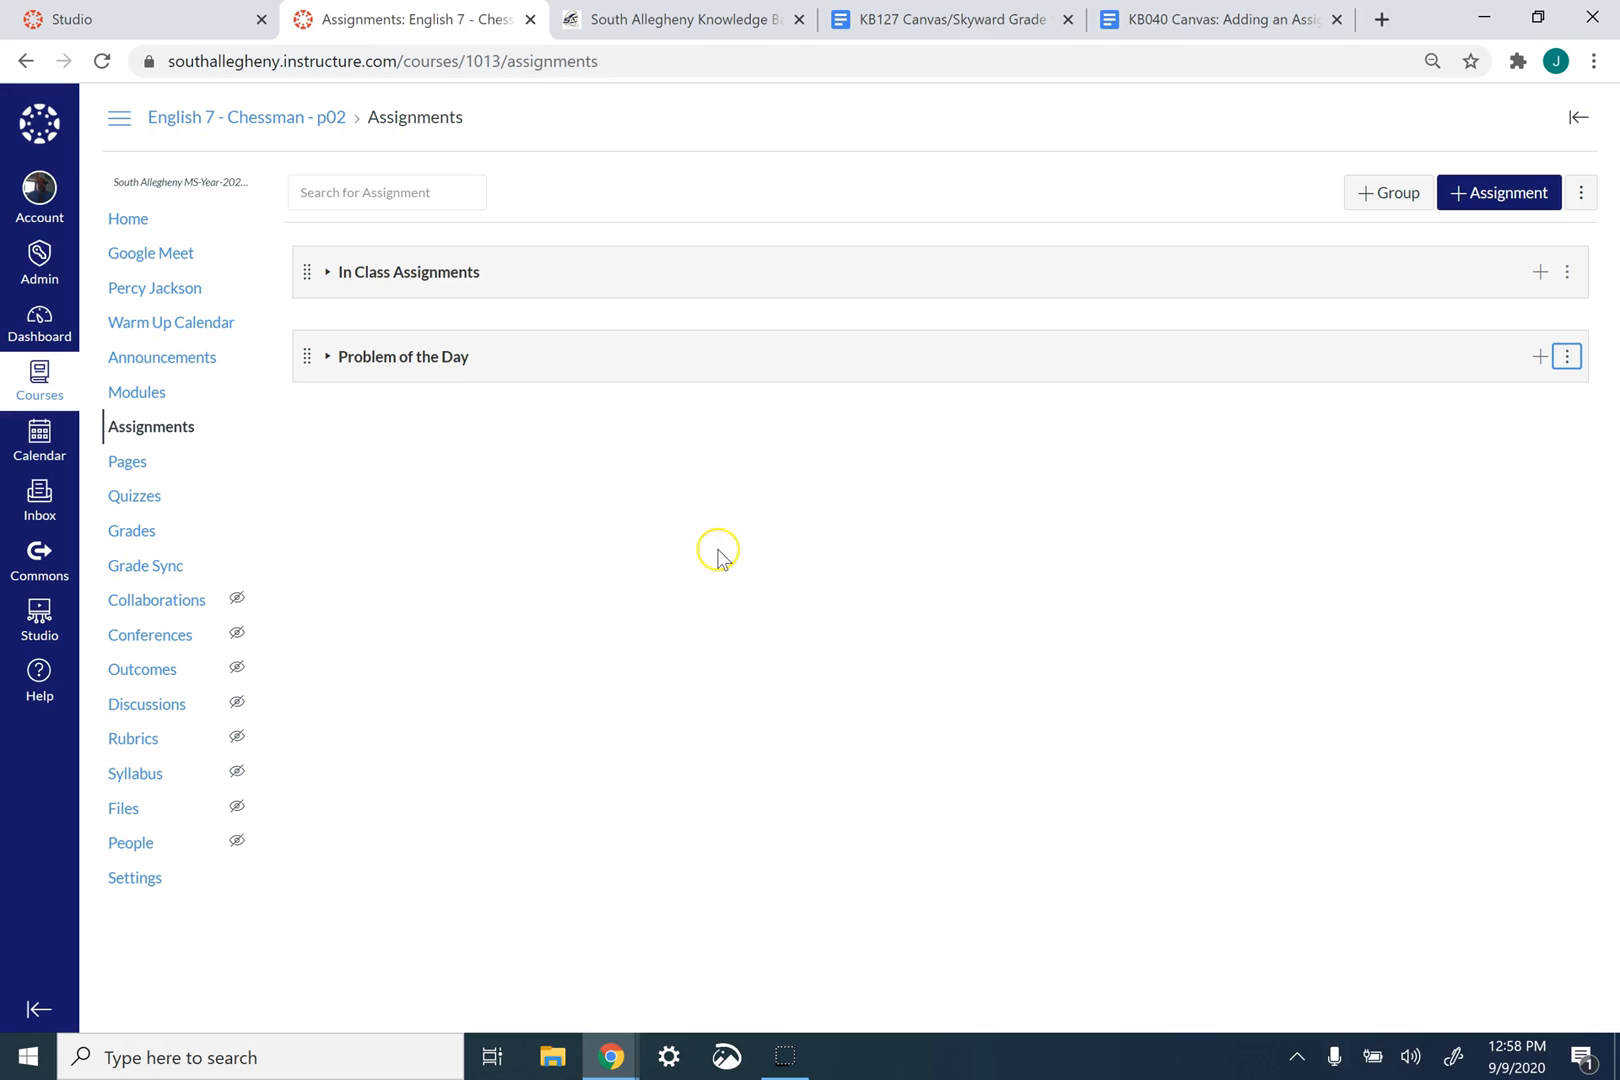
- From the English 7 gradebook, sync to the Gradepassback Service, review the assignment list and post the grades for all 41 assignments
click(163, 530)
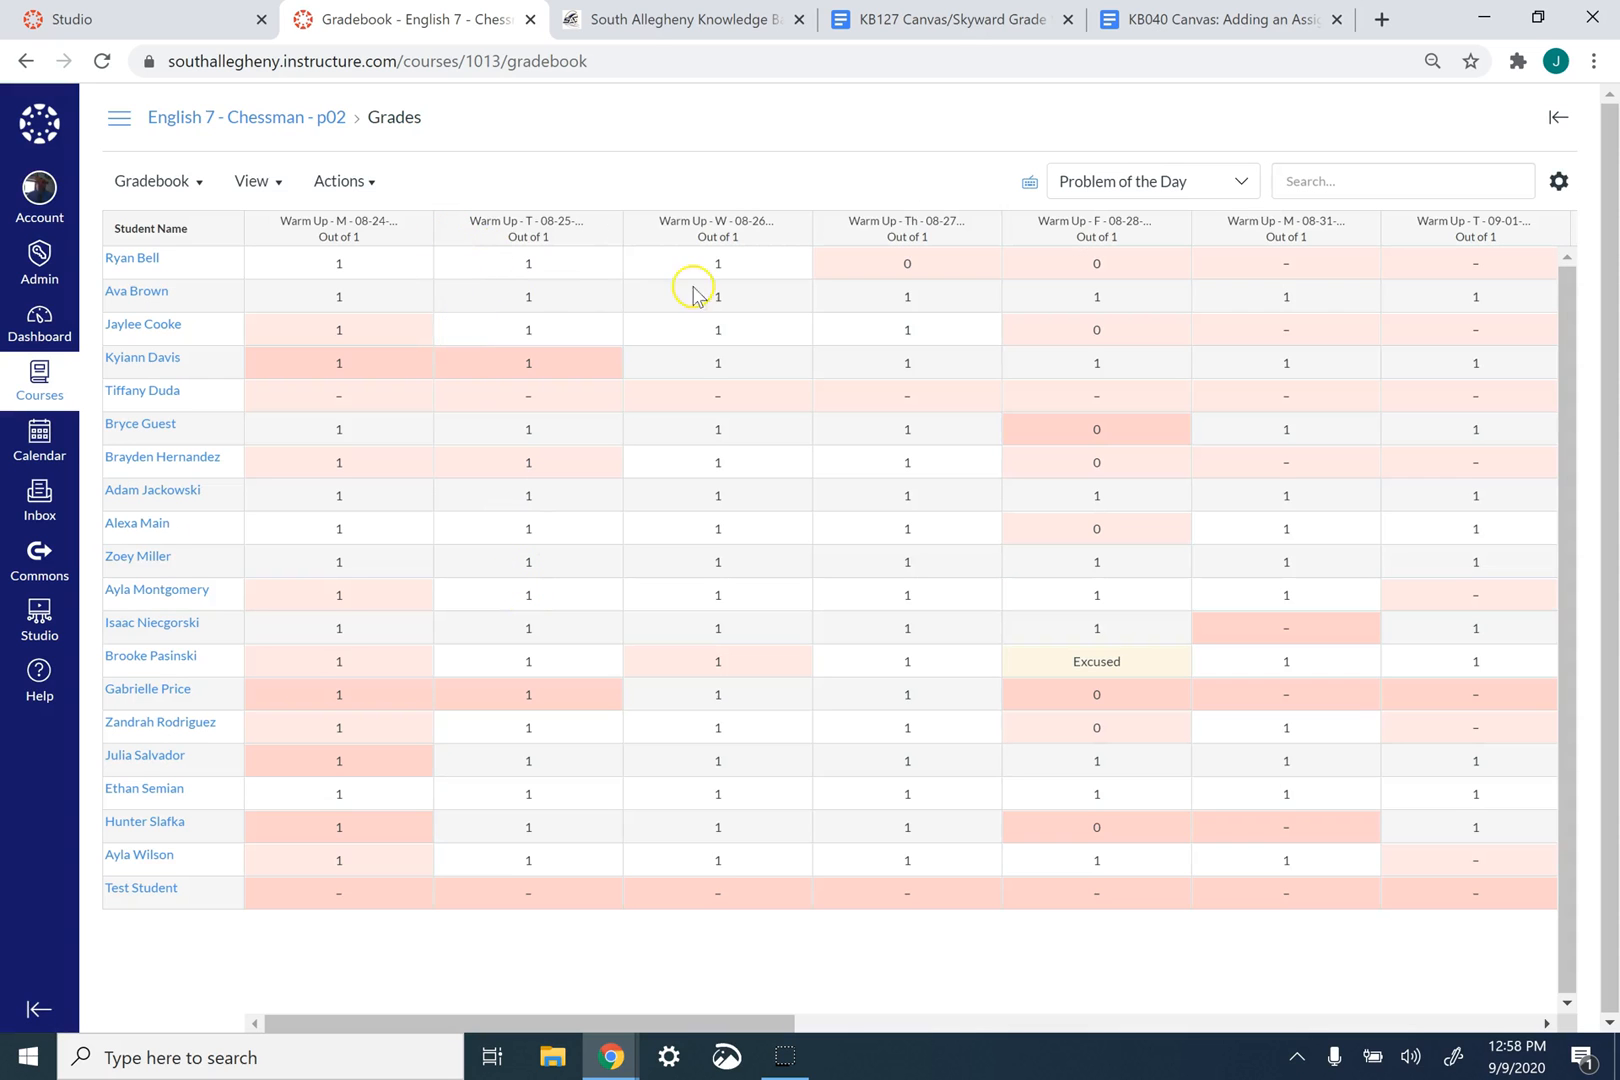
click(350, 181)
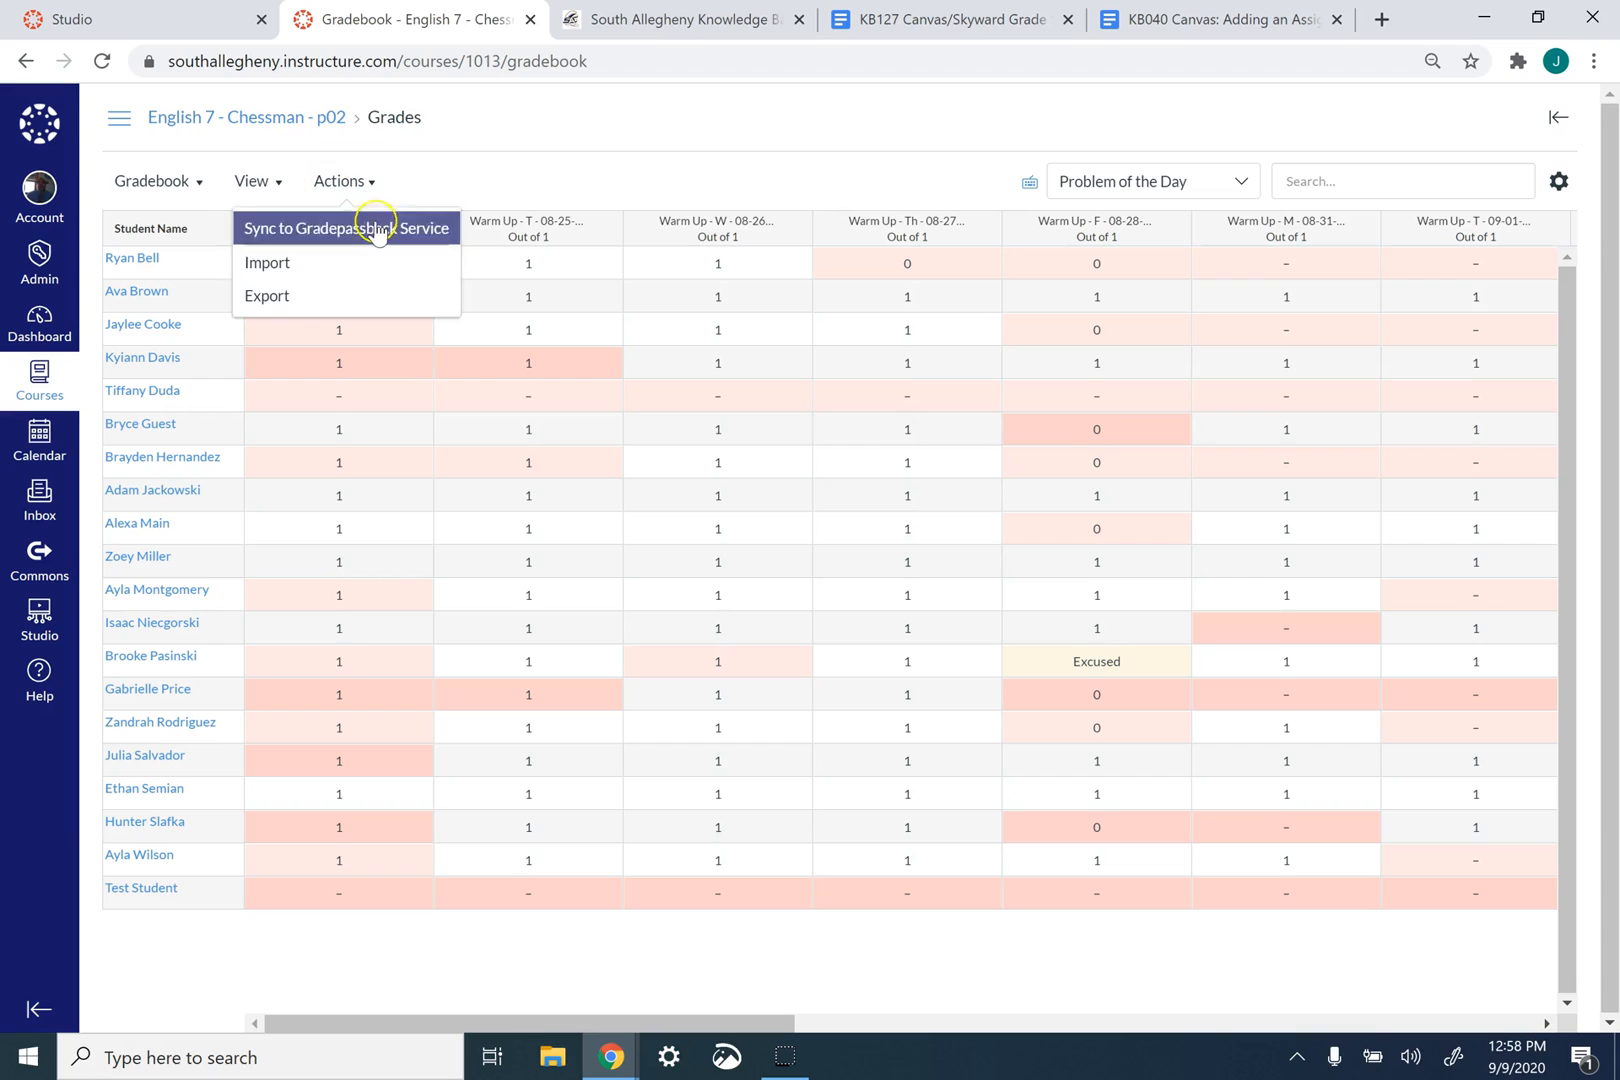
click(443, 235)
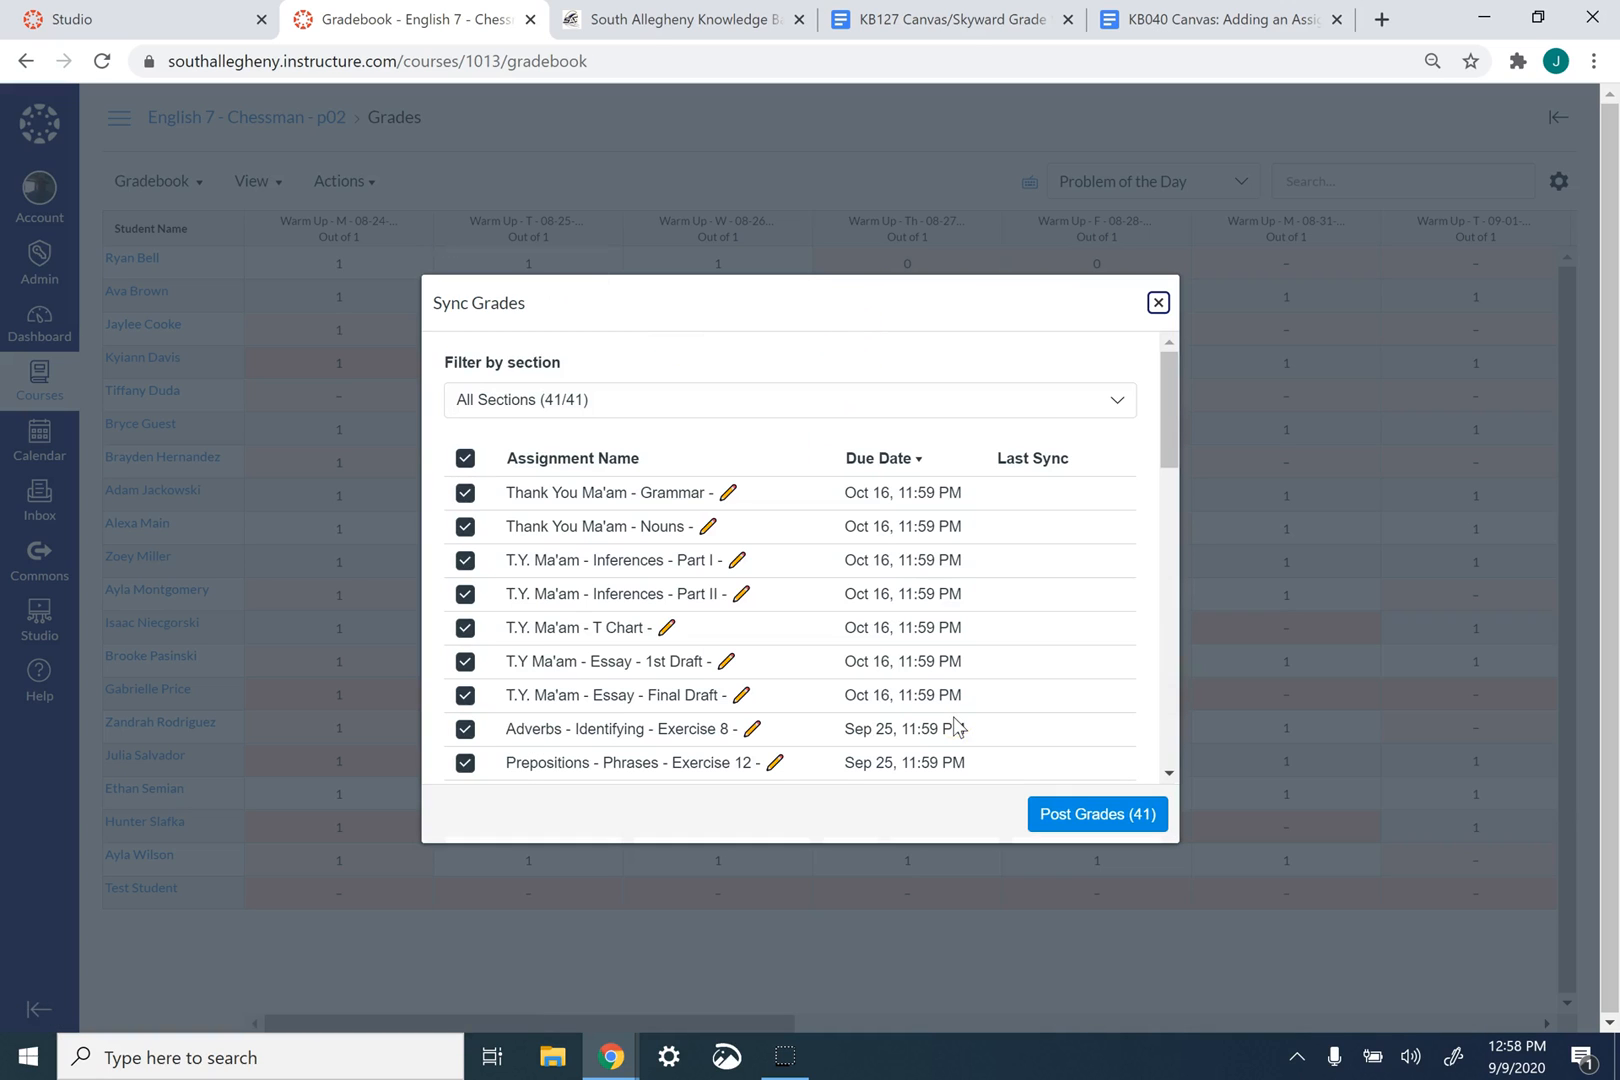
scroll(752, 570, down, 3)
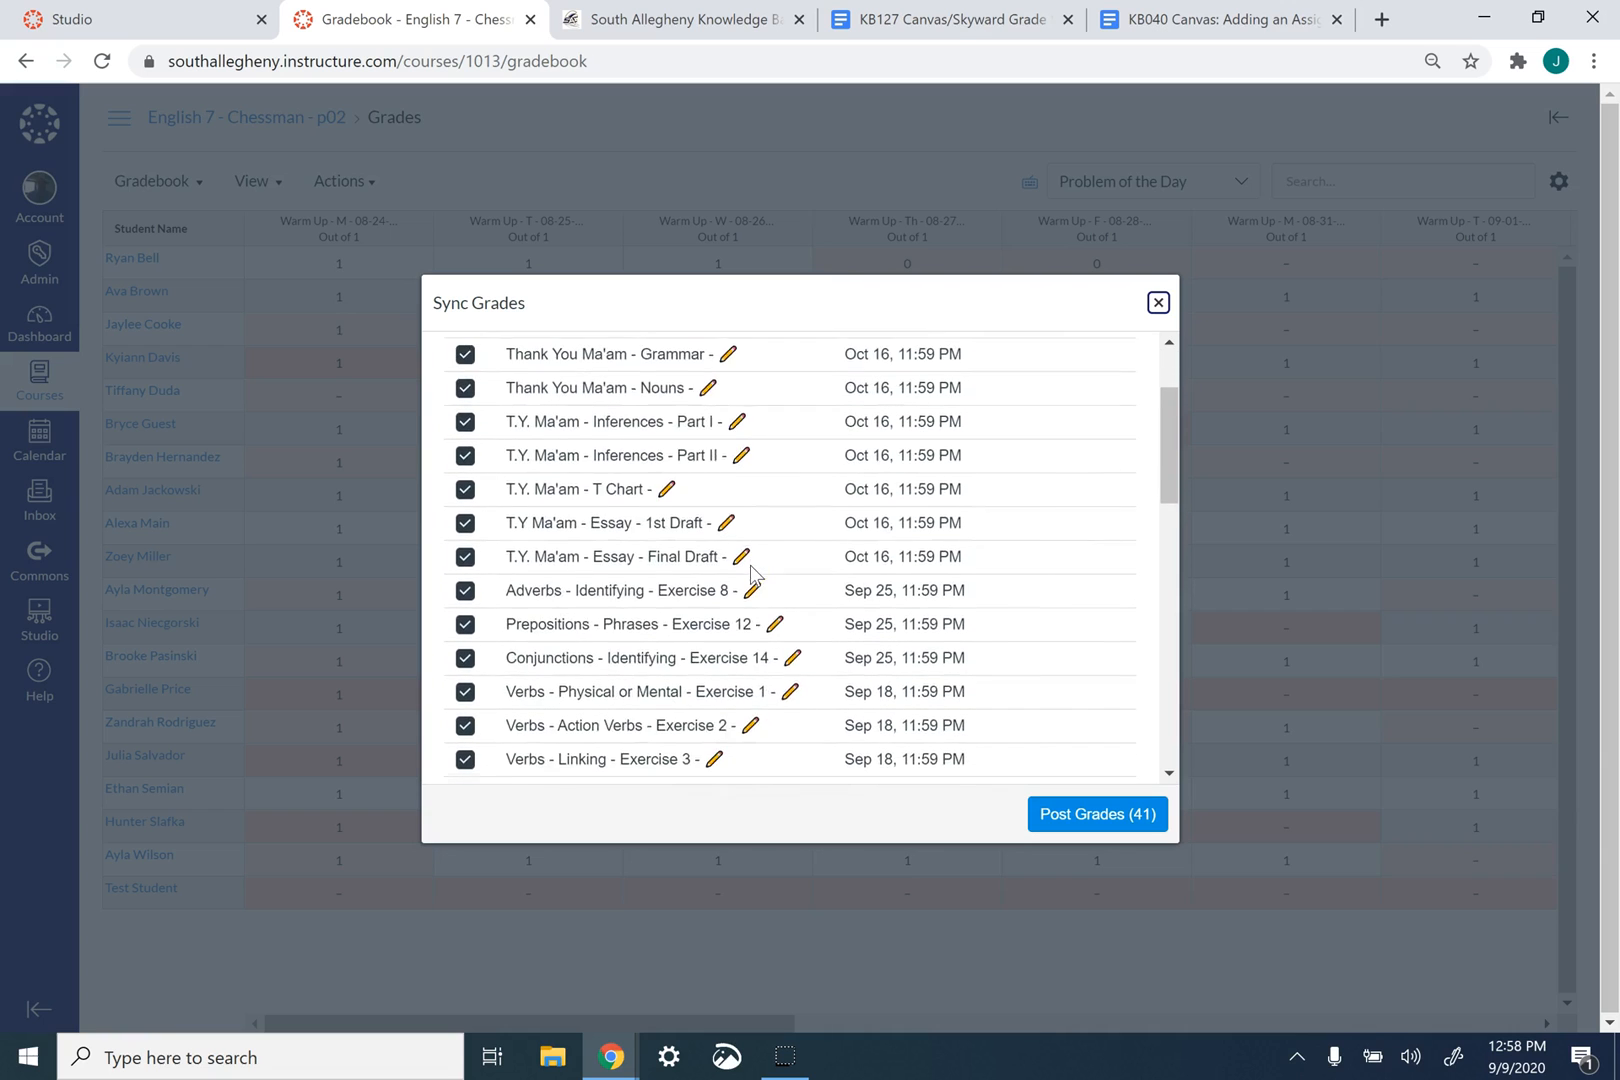
scroll(752, 570, down, 9)
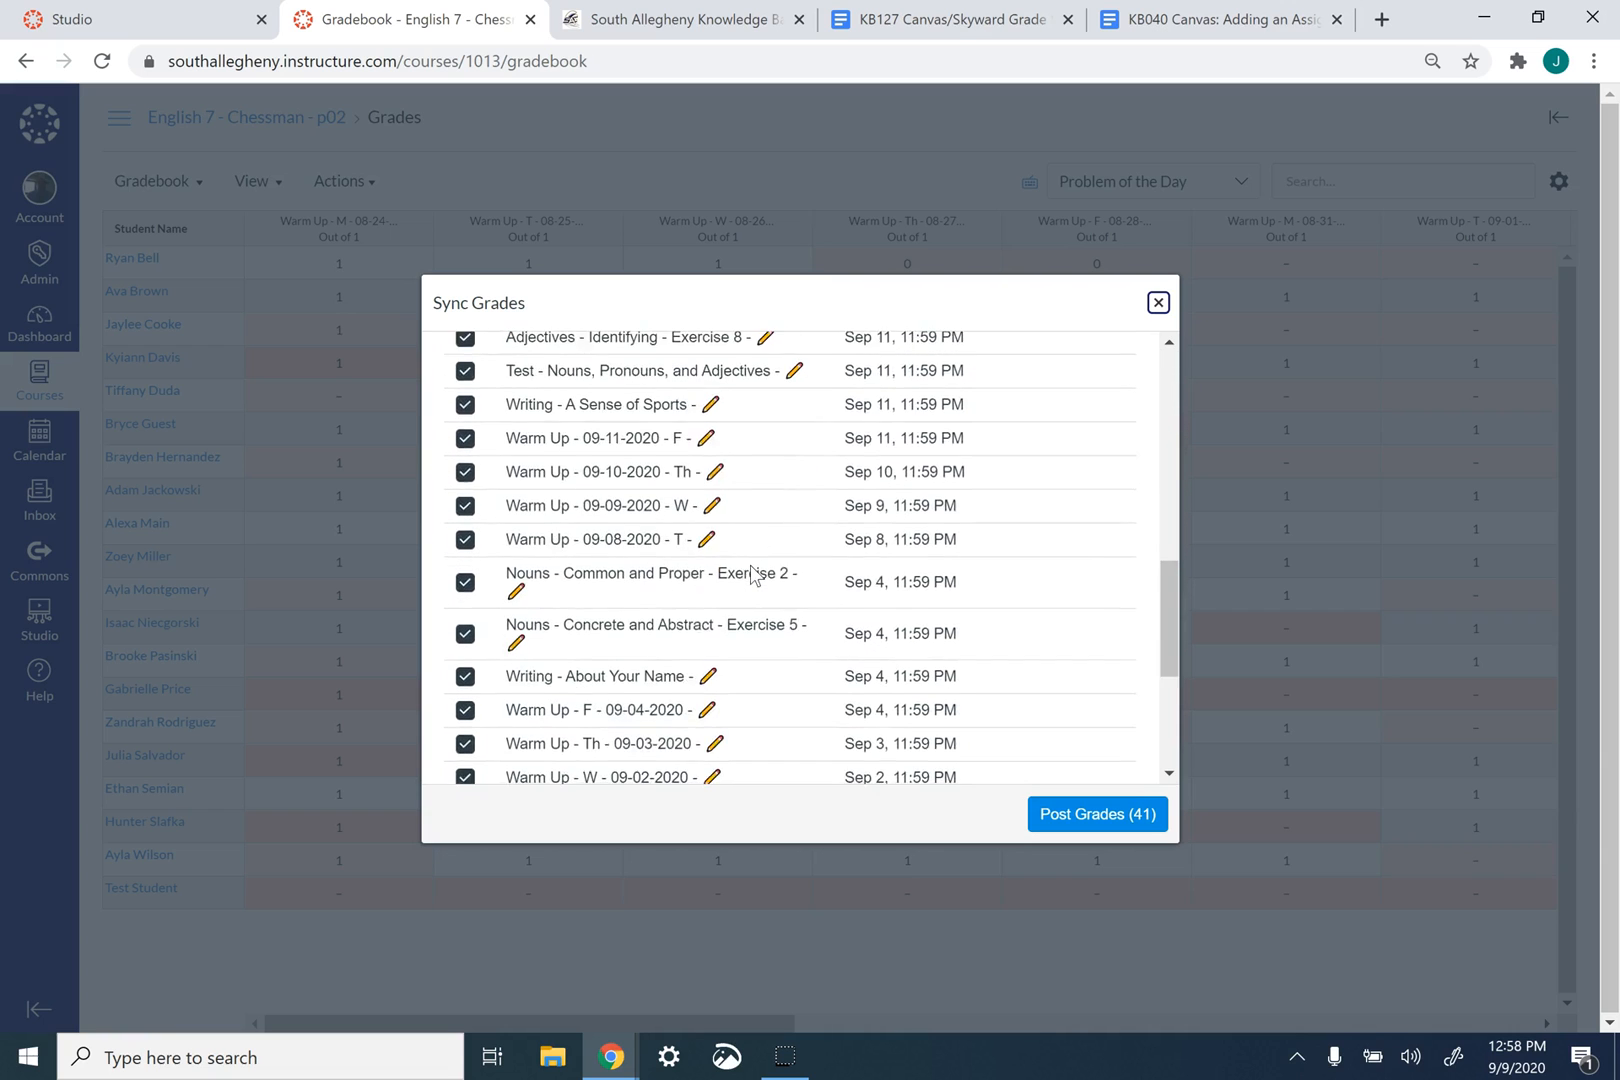
scroll(752, 572, down, 2)
scroll(752, 572, up, 15)
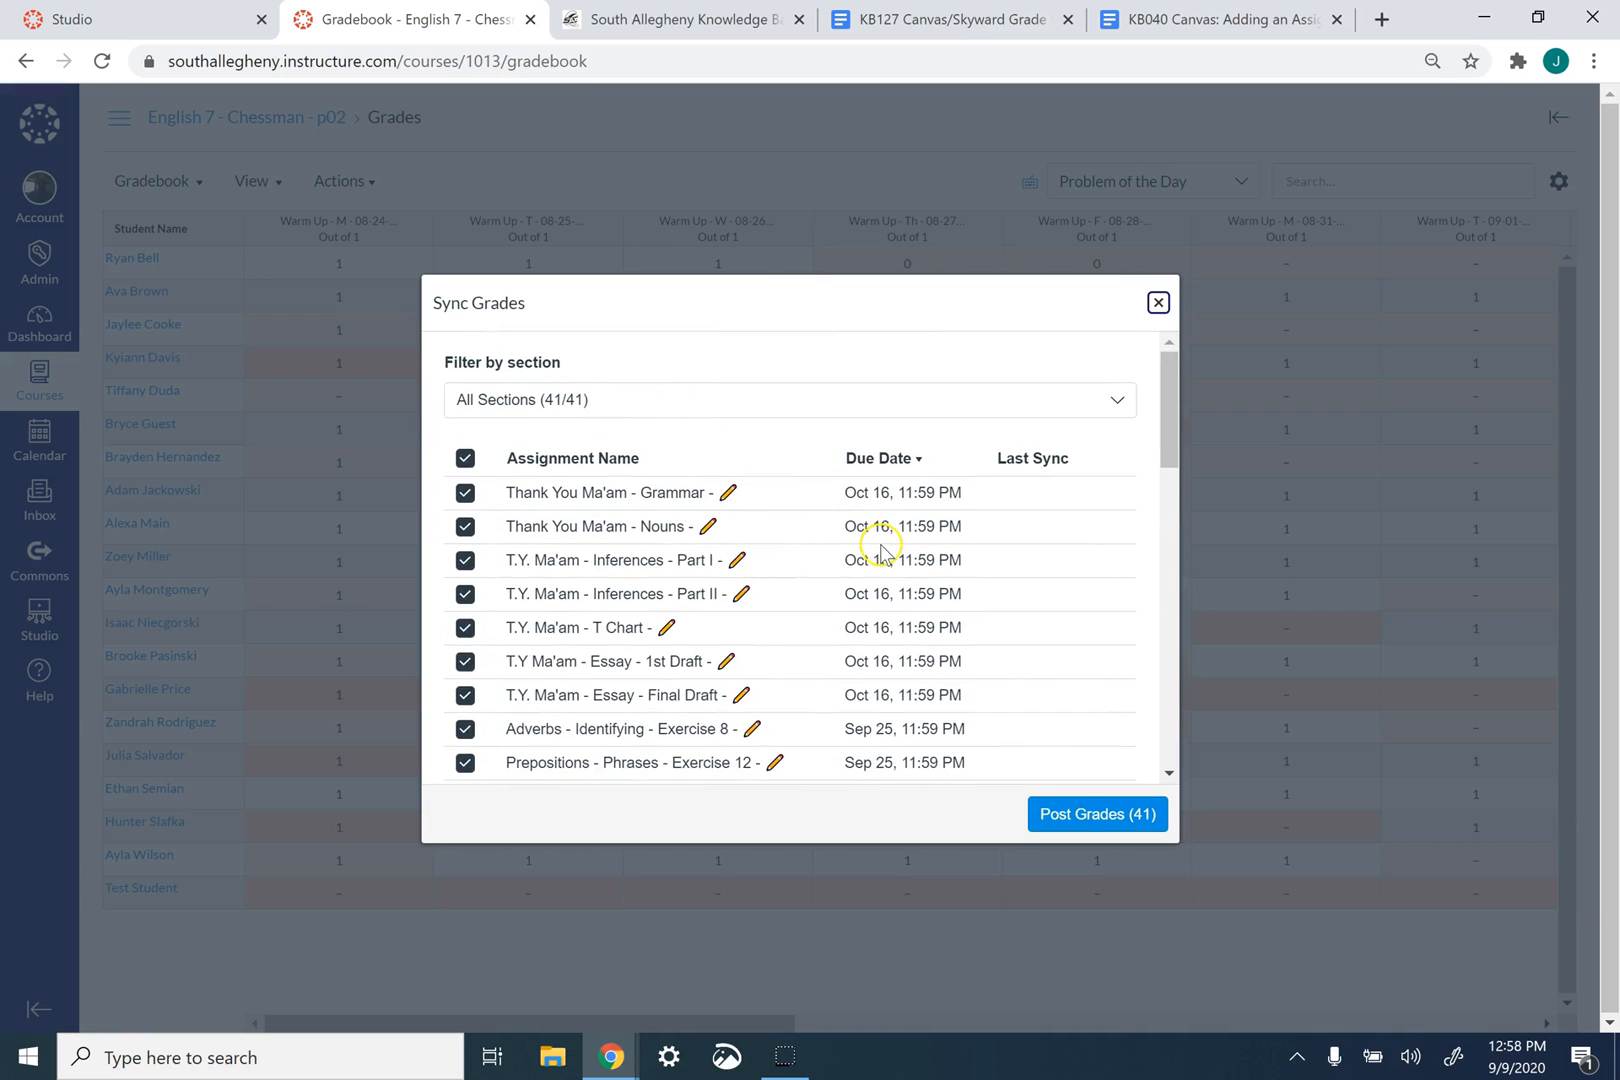
click(1100, 814)
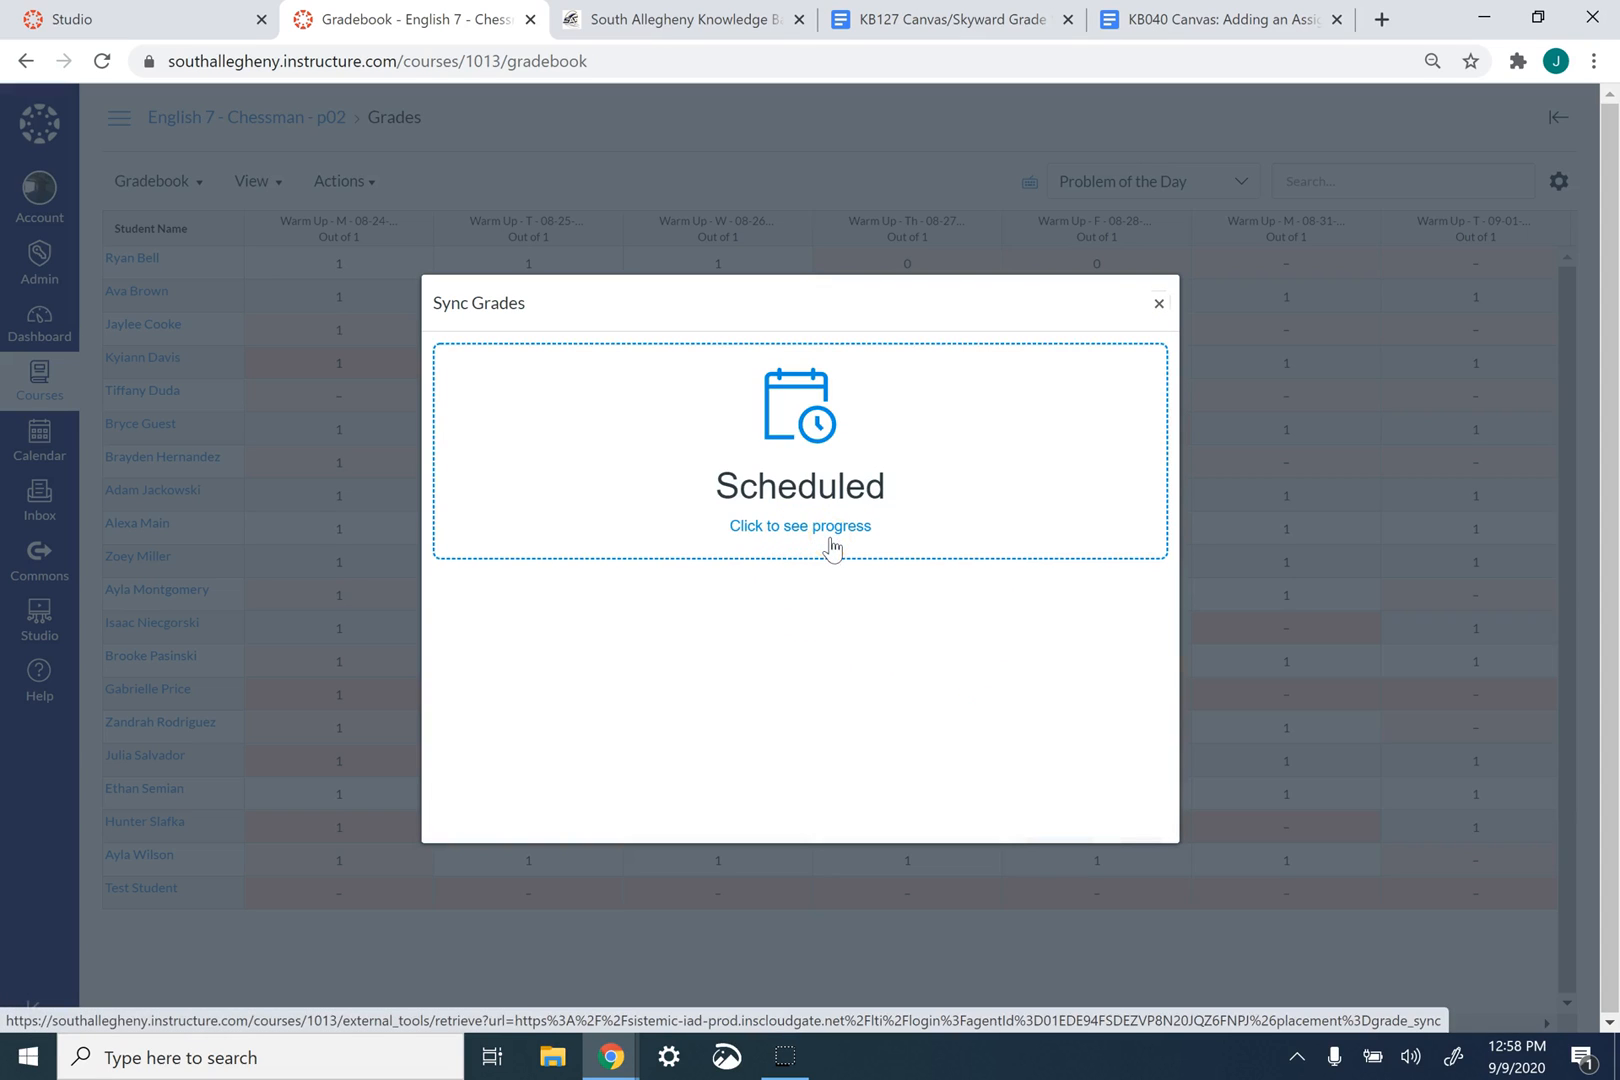
- View the sync progress in the Grade Sync history and examine the error logs of the completed Sep 8 sync
click(832, 545)
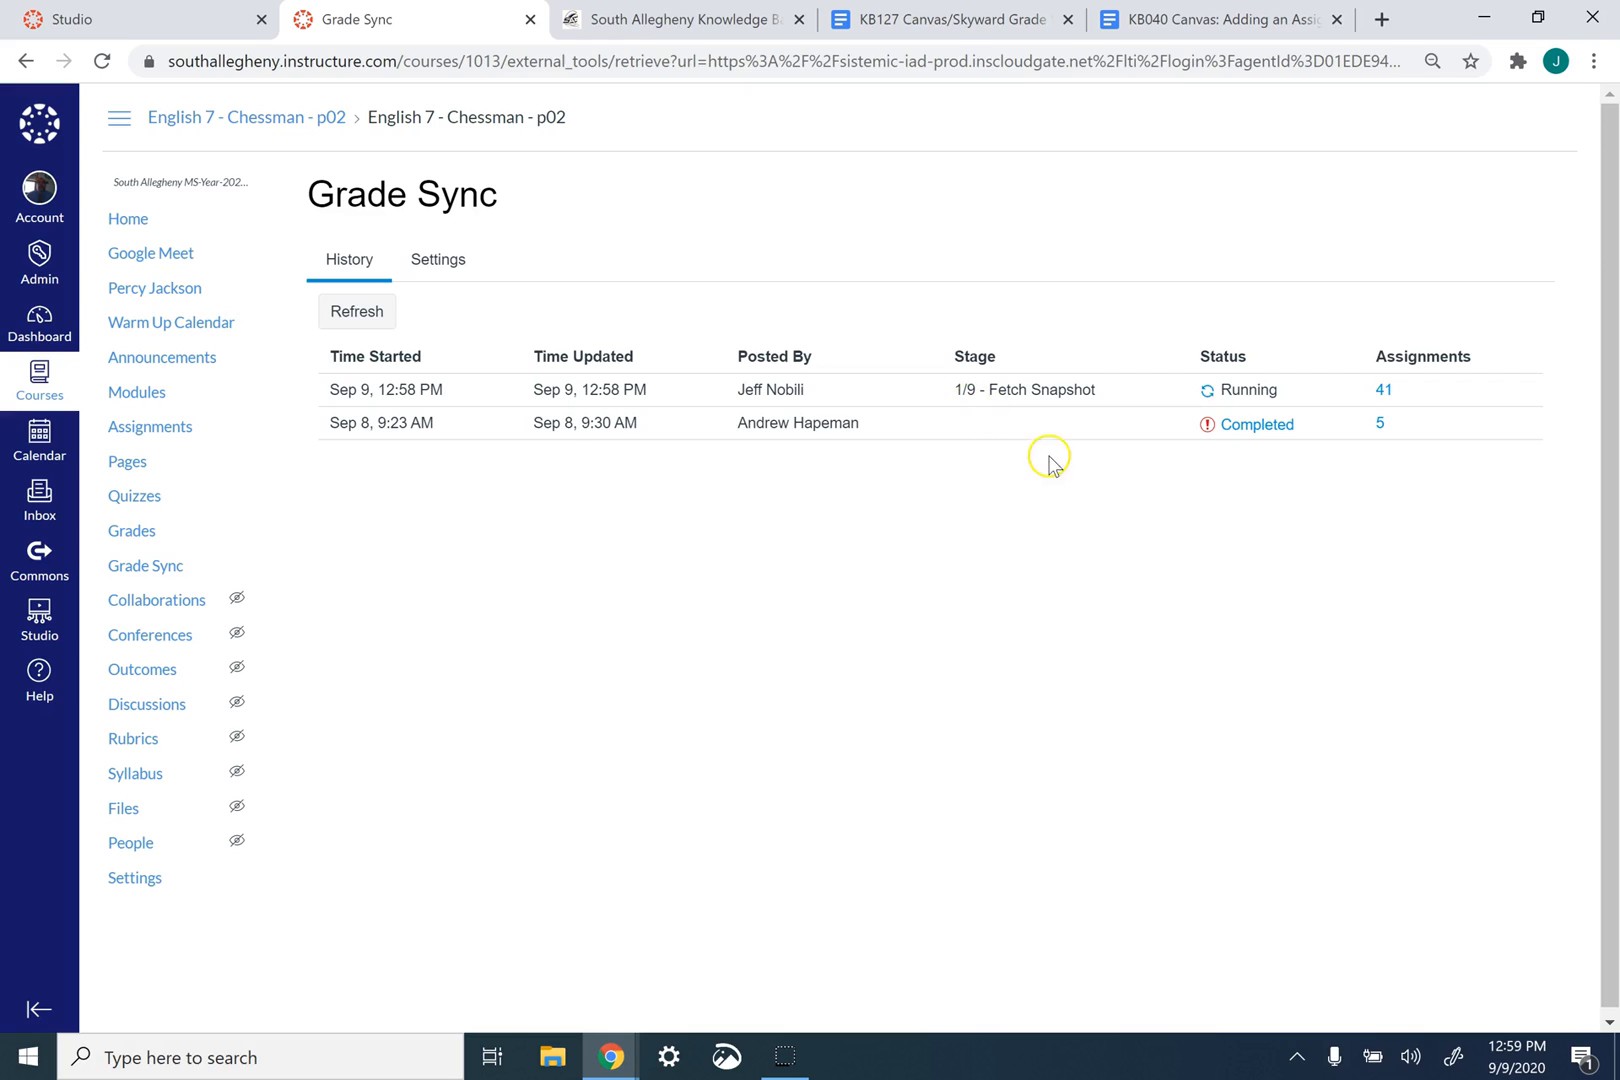
click(1257, 424)
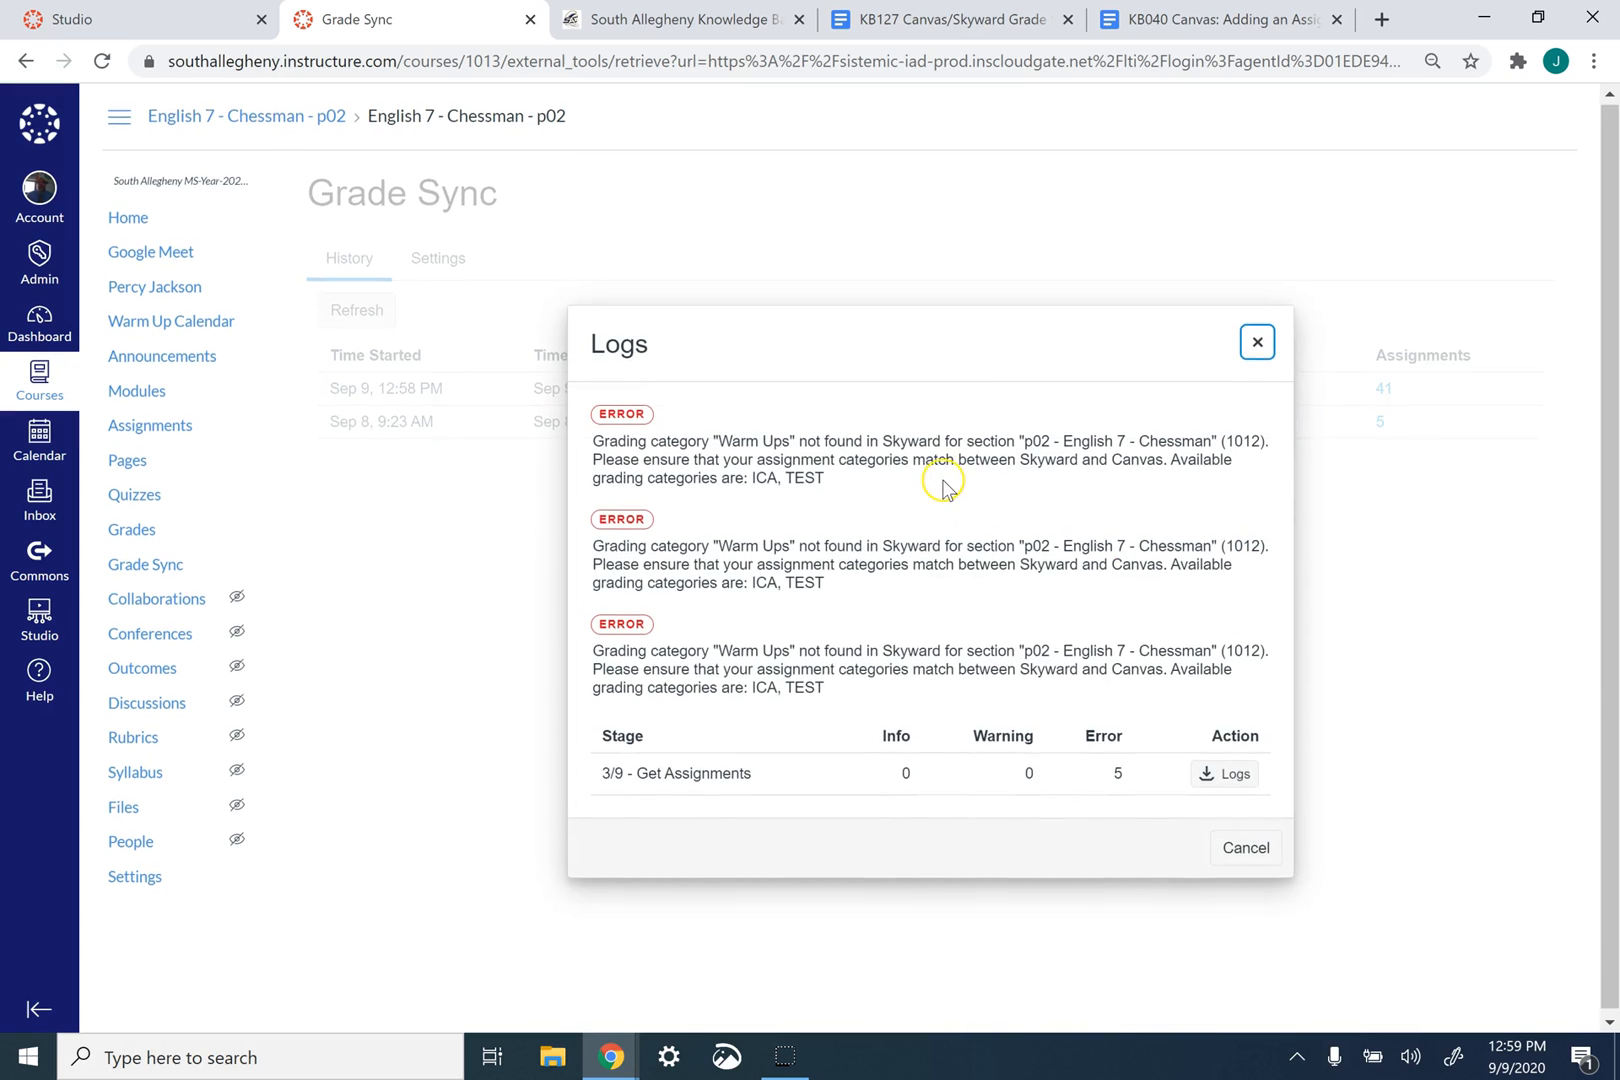
click(636, 450)
drag(636, 446, 783, 425)
click(965, 636)
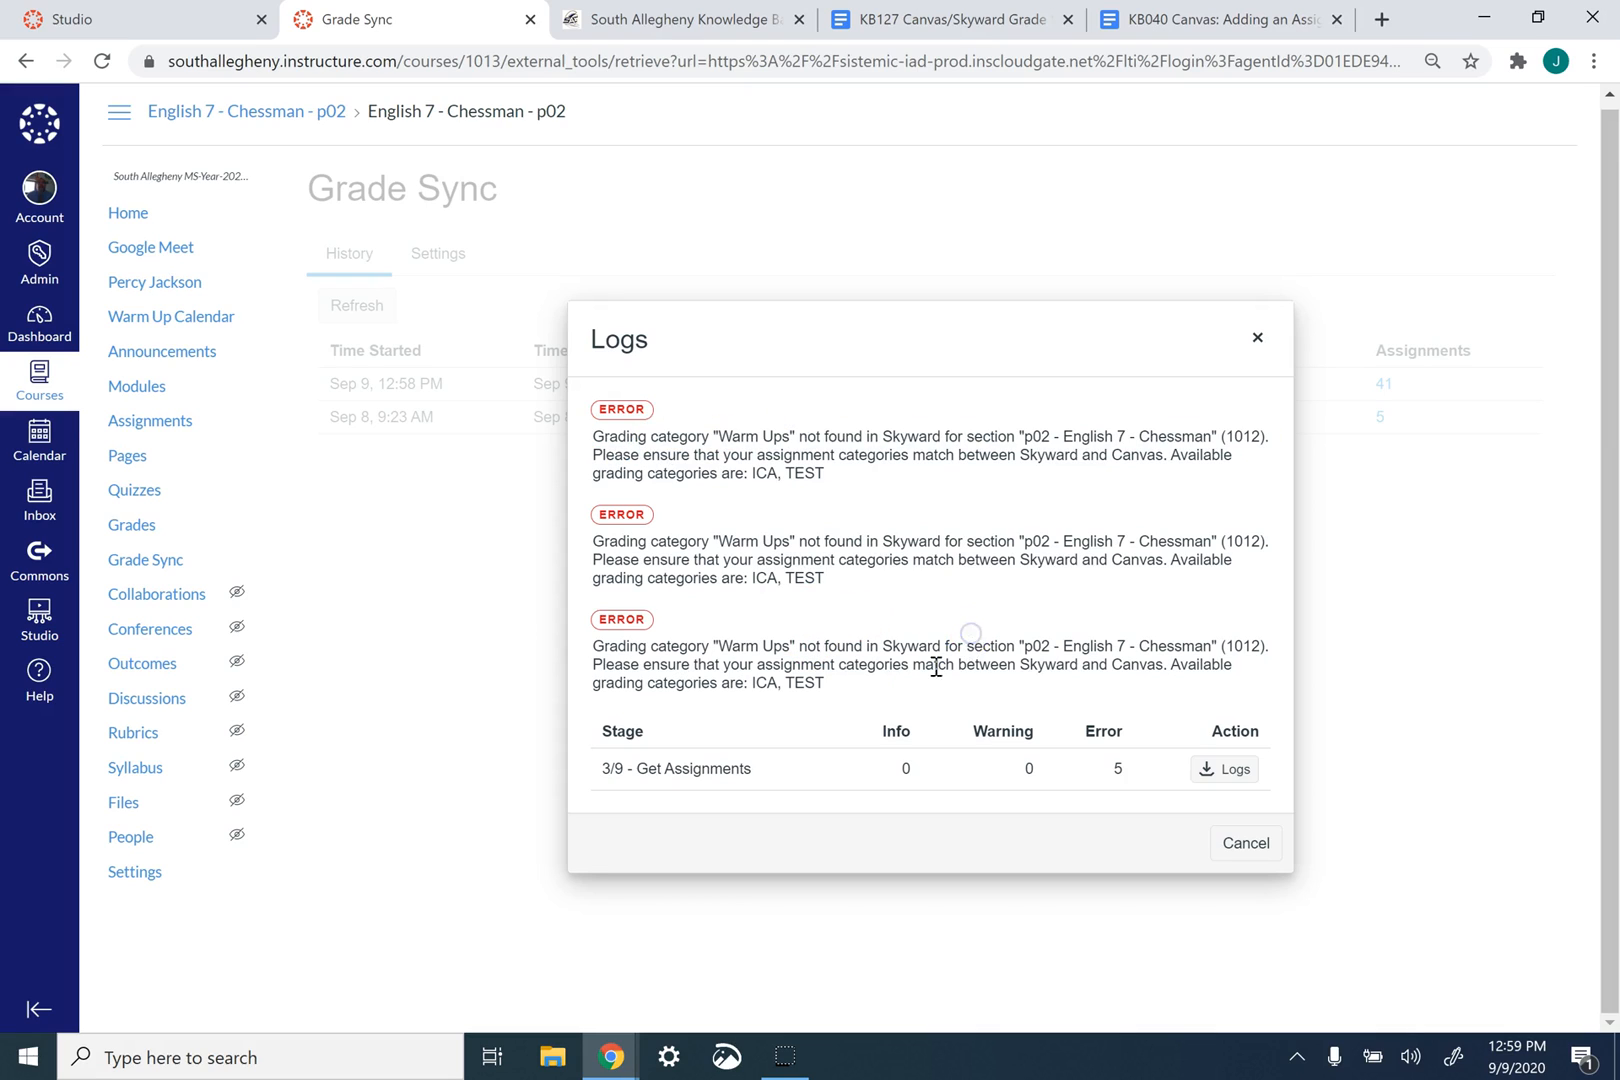
triple_click(838, 630)
drag(838, 630, 726, 525)
click(796, 506)
click(1251, 352)
click(1255, 352)
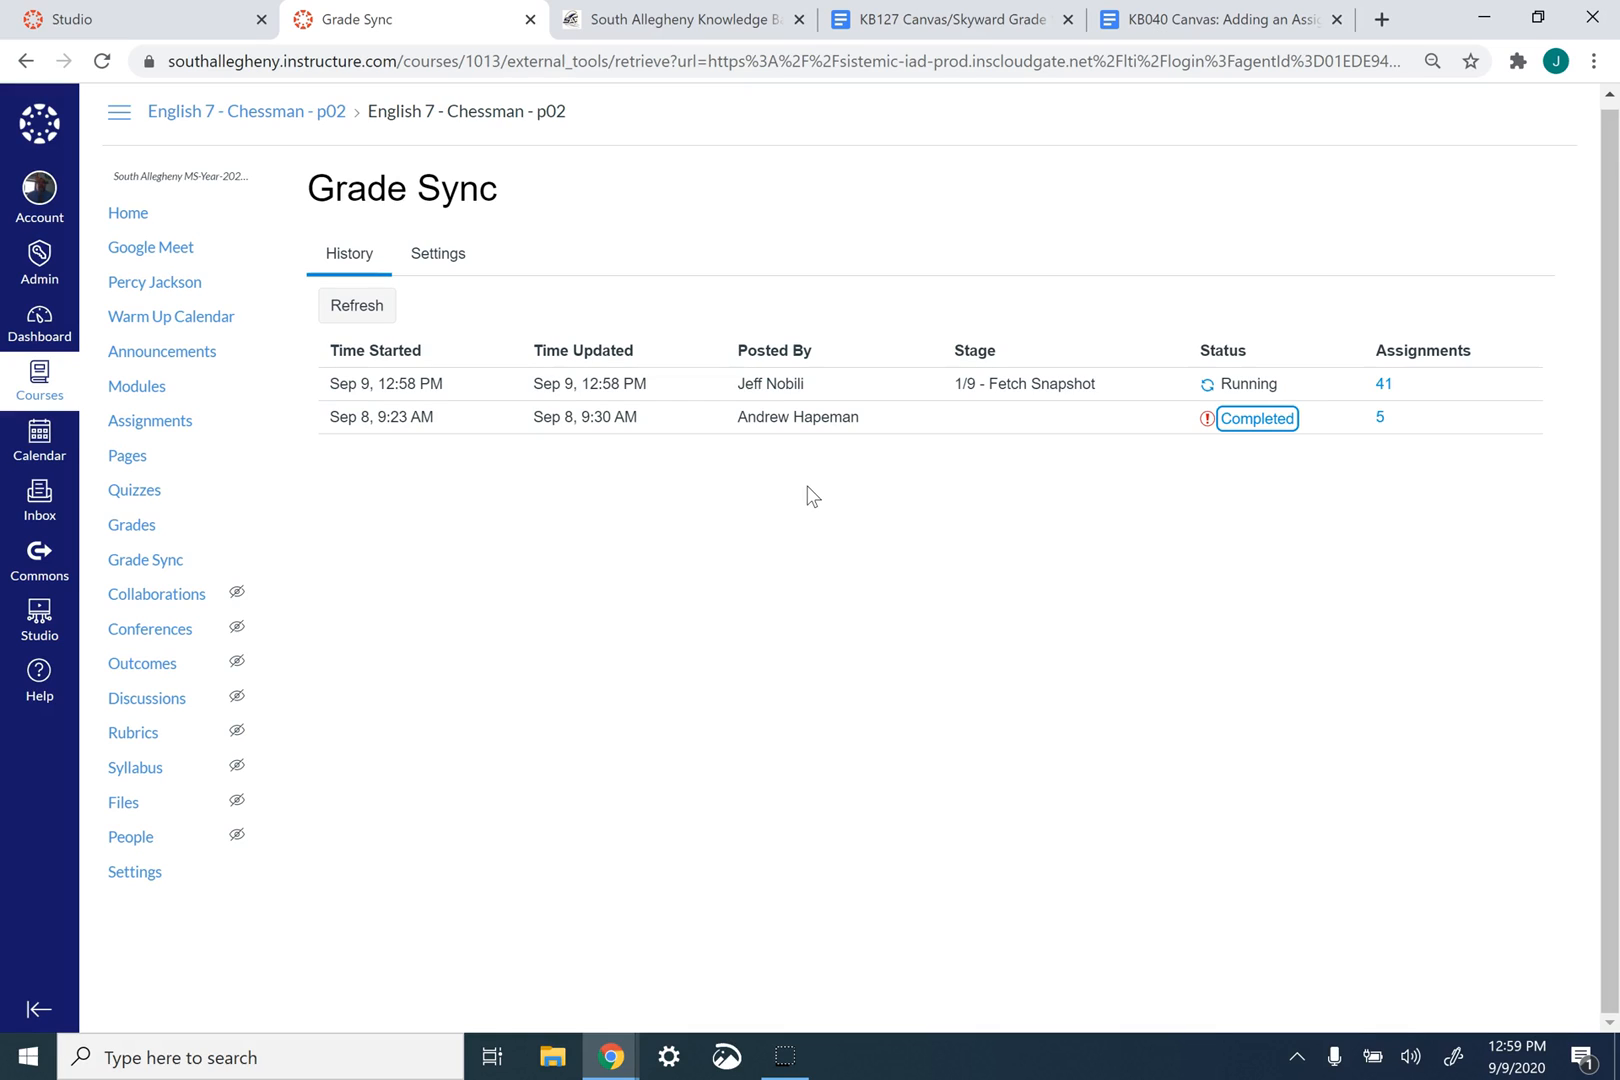
- Review the KB127 document's introduction, category list, Canvas assignment group preparation and grade syncing instructions
click(986, 28)
scroll(785, 535, up, 8)
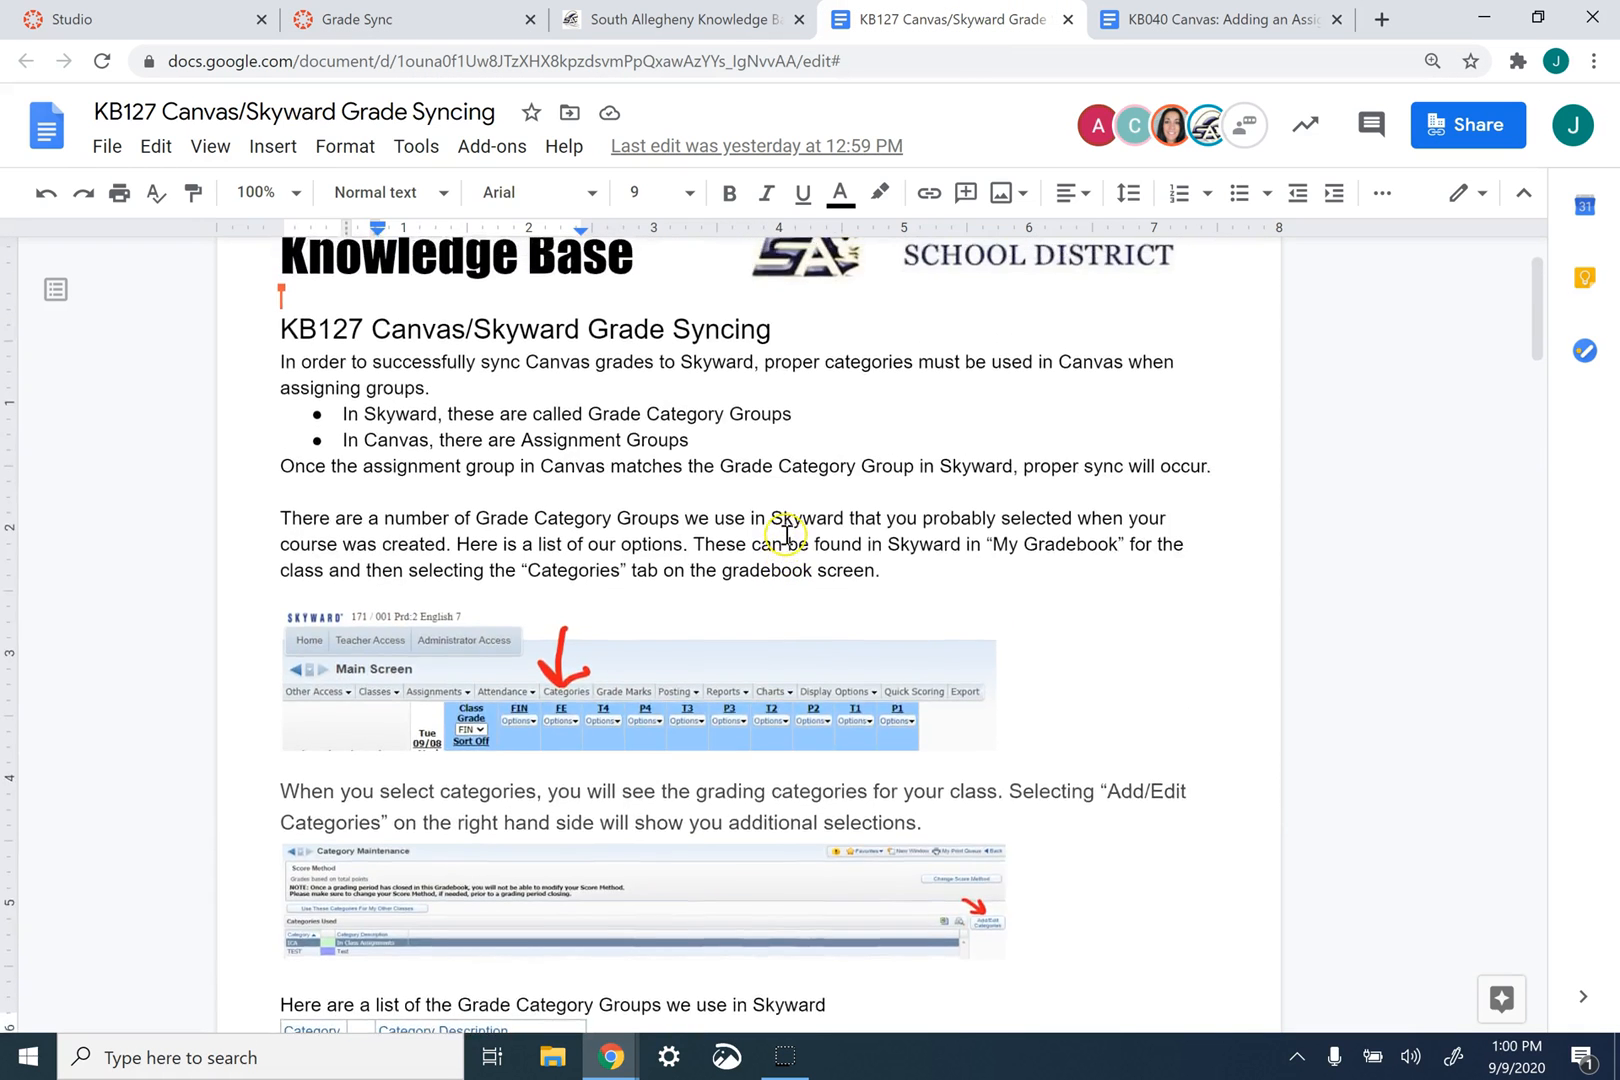
drag(297, 428, 790, 451)
right_click(790, 452)
click(608, 576)
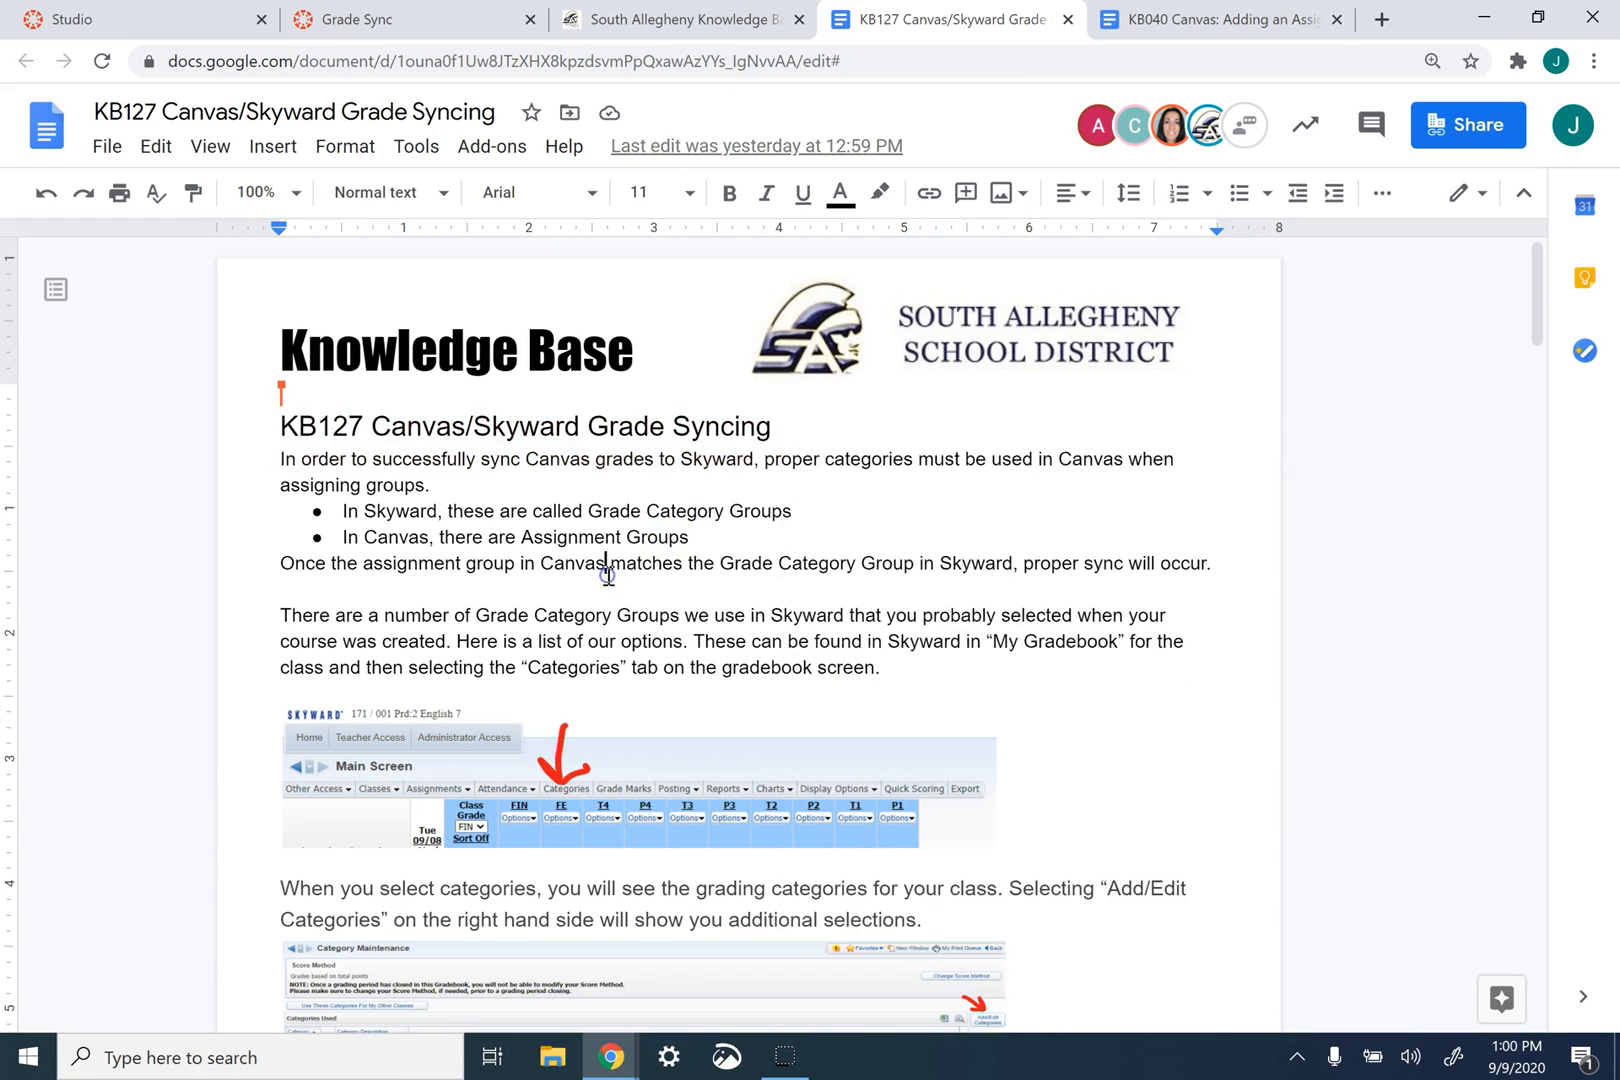
scroll(608, 576, down, 6)
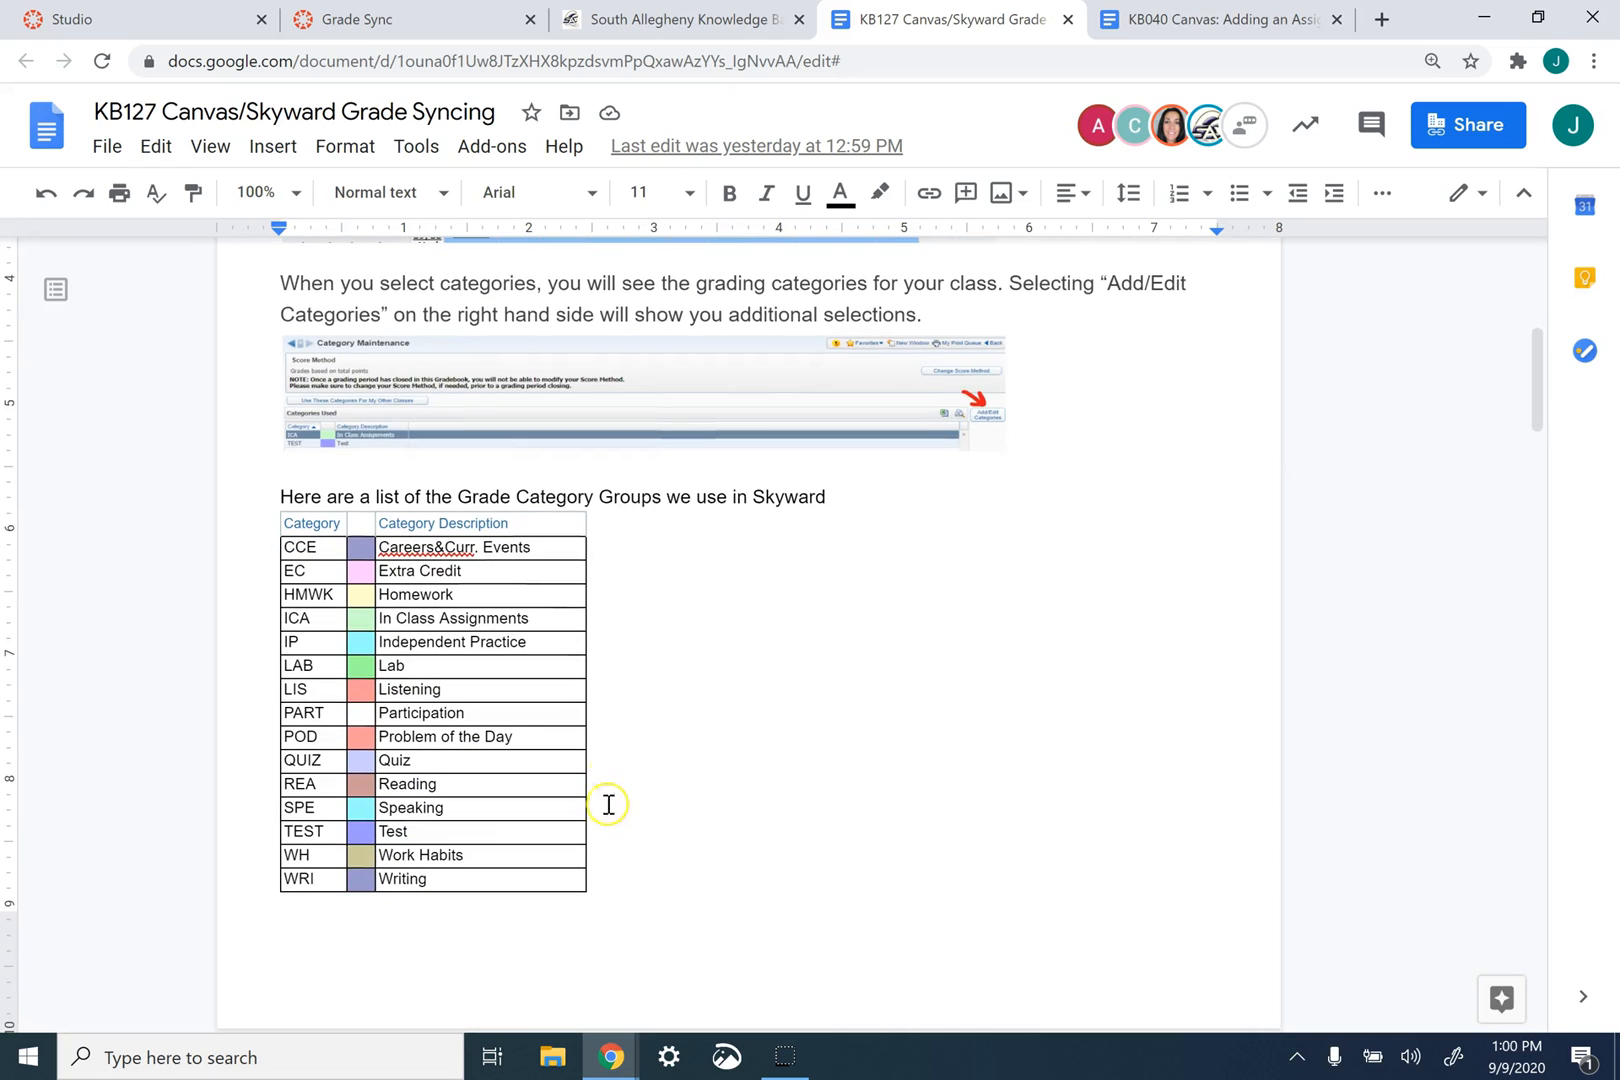
scroll(614, 671, down, 6)
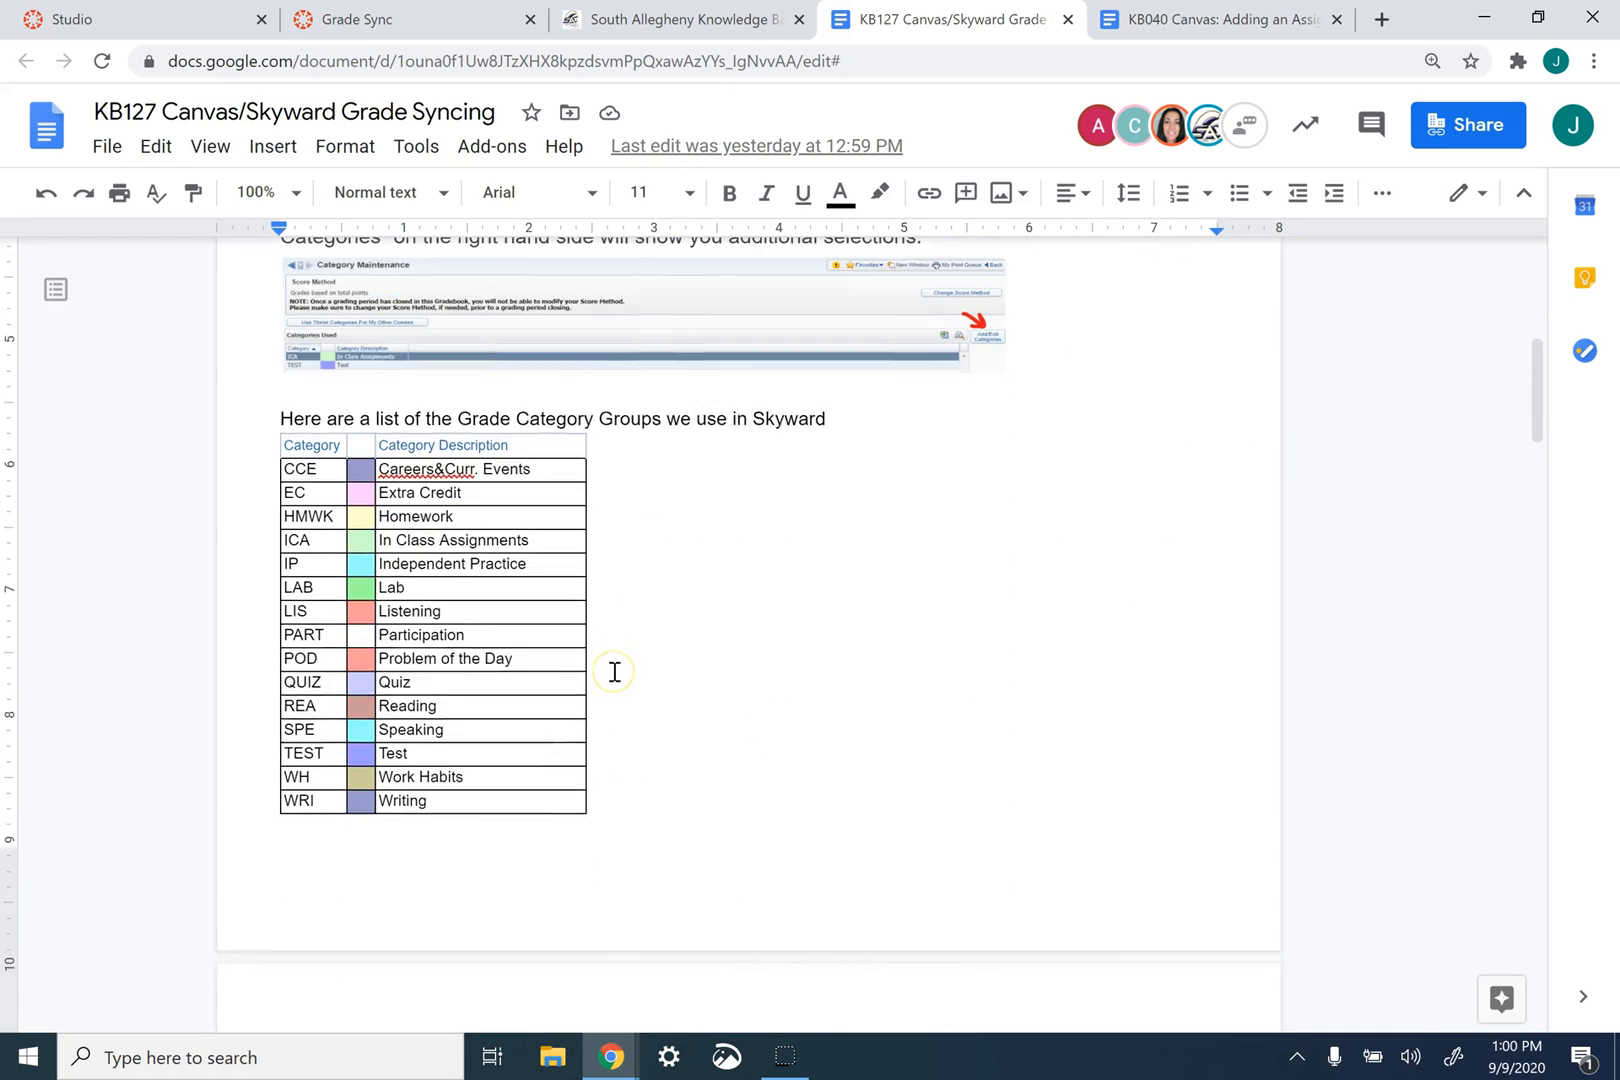
scroll(614, 671, down, 15)
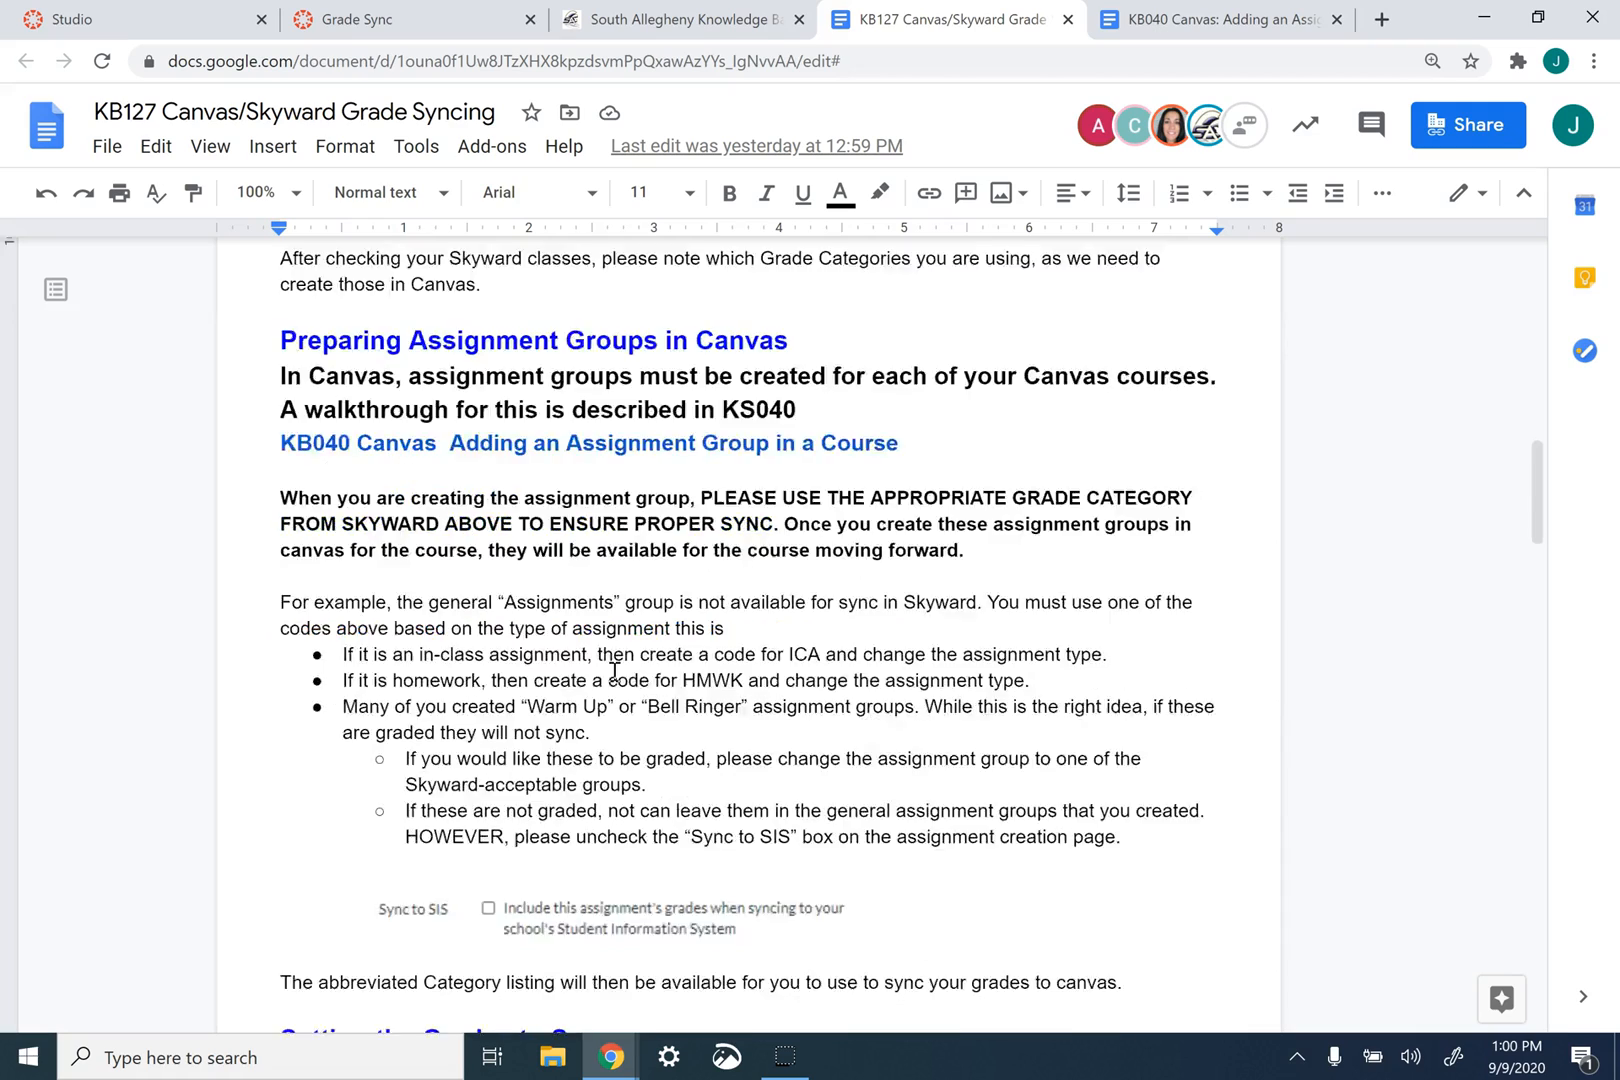
scroll(614, 671, down, 12)
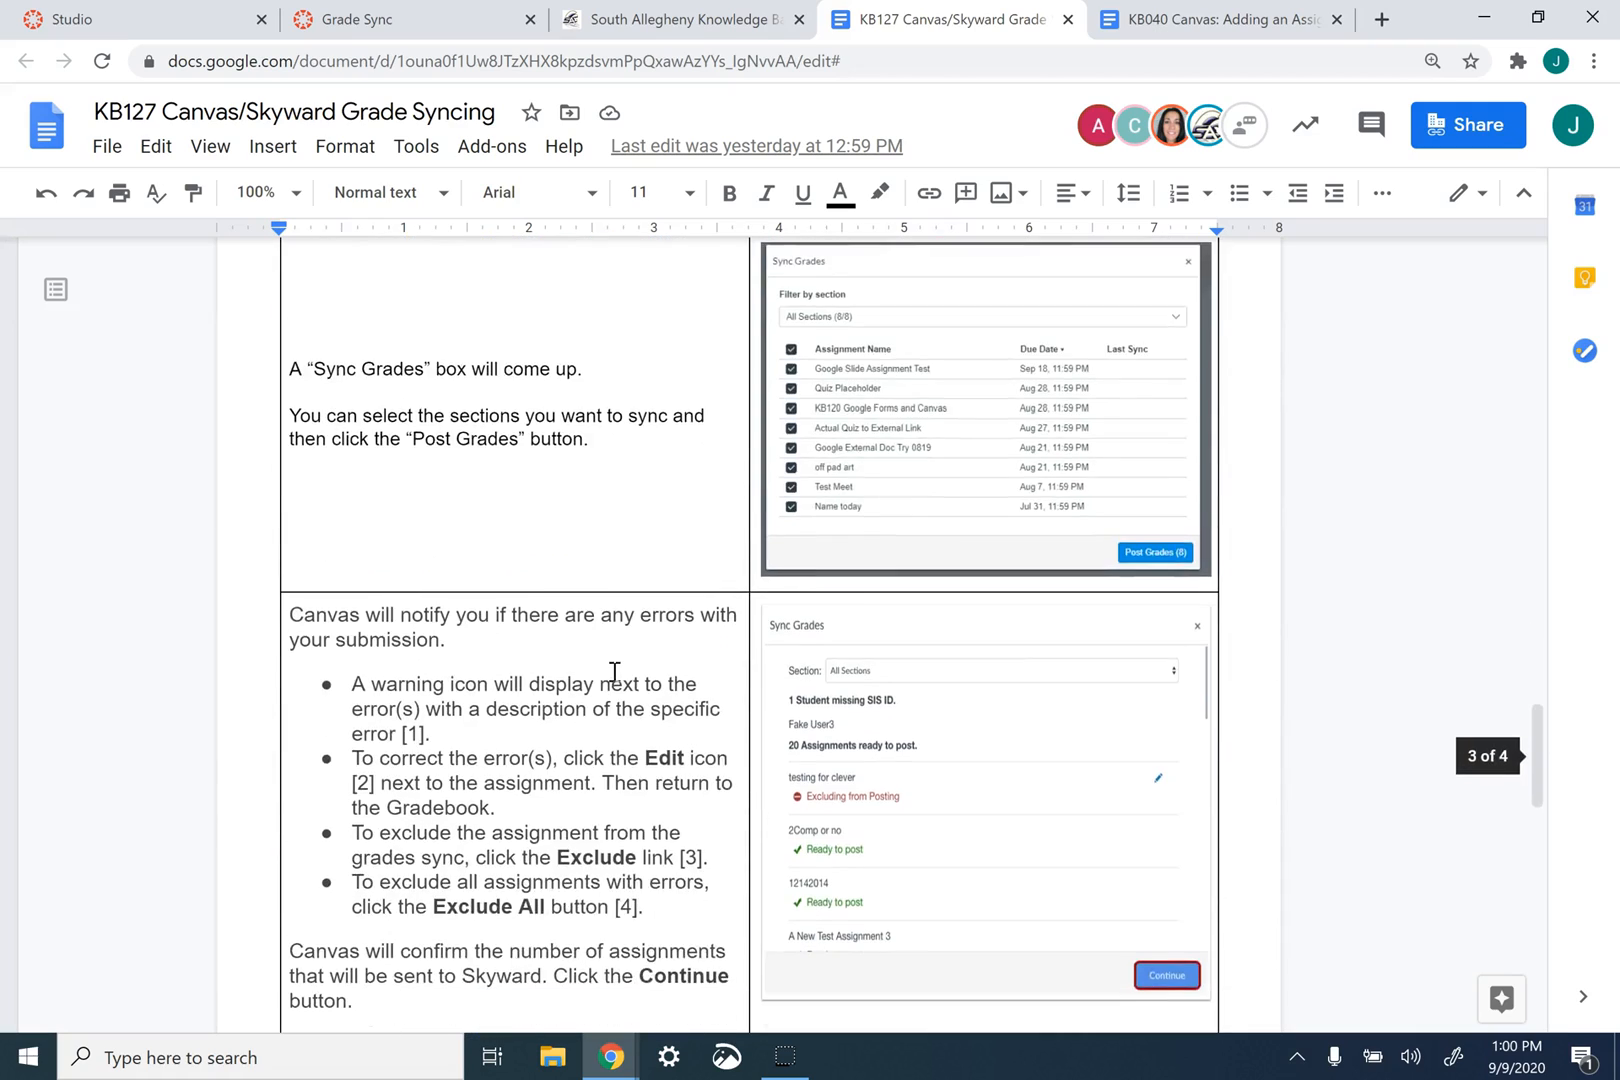
scroll(615, 727, up, 10)
scroll(614, 729, up, 20)
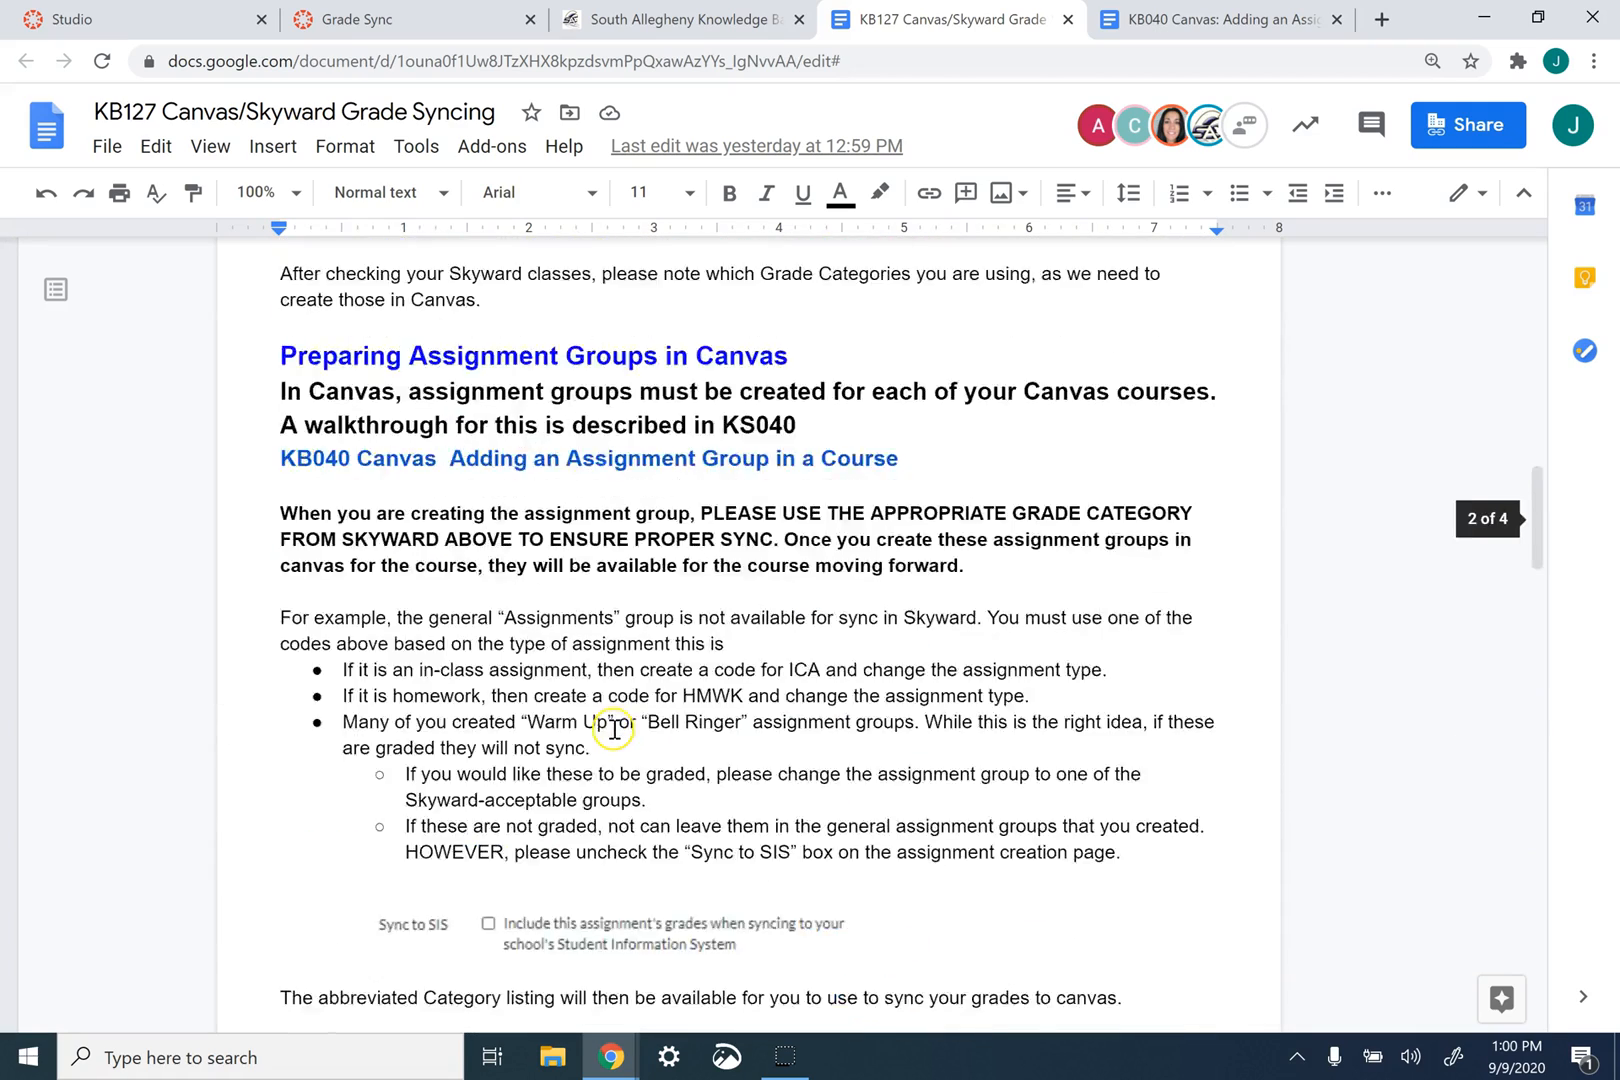
- Read through the KB040 document on adding an assignment group in a Canvas course, and close it
click(1165, 20)
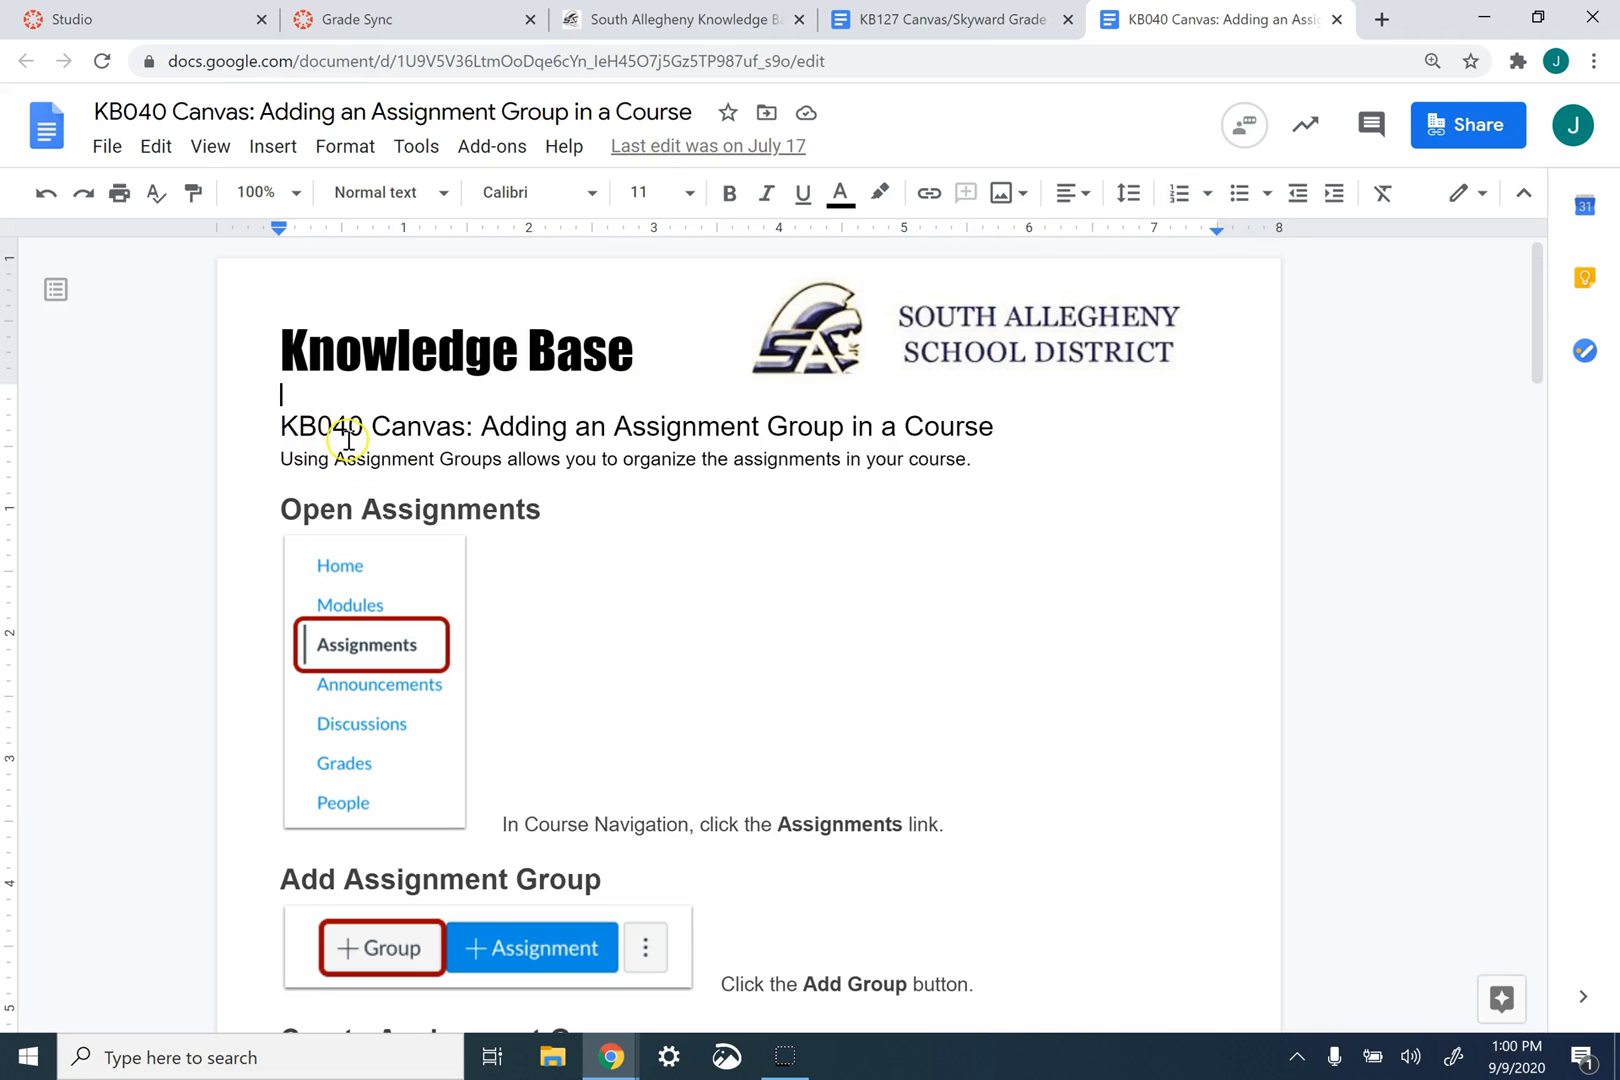
click(575, 440)
scroll(810, 531, down, 15)
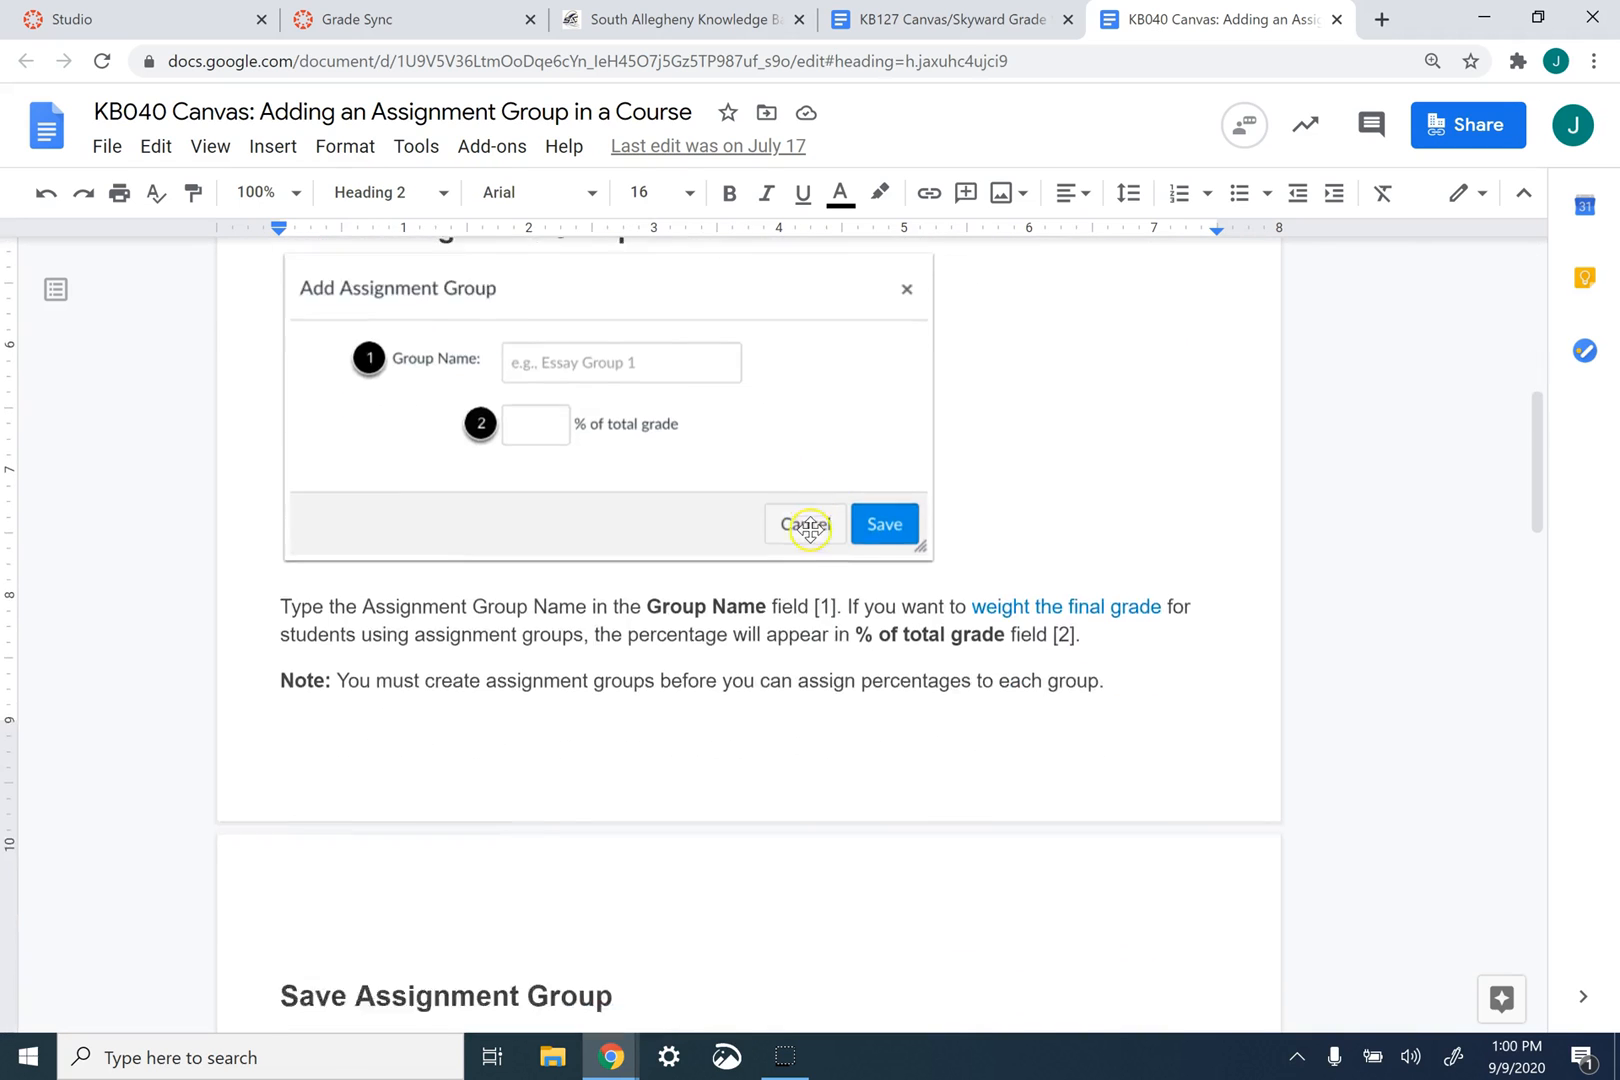
scroll(810, 531, down, 8)
scroll(811, 531, up, 1)
scroll(767, 640, up, 15)
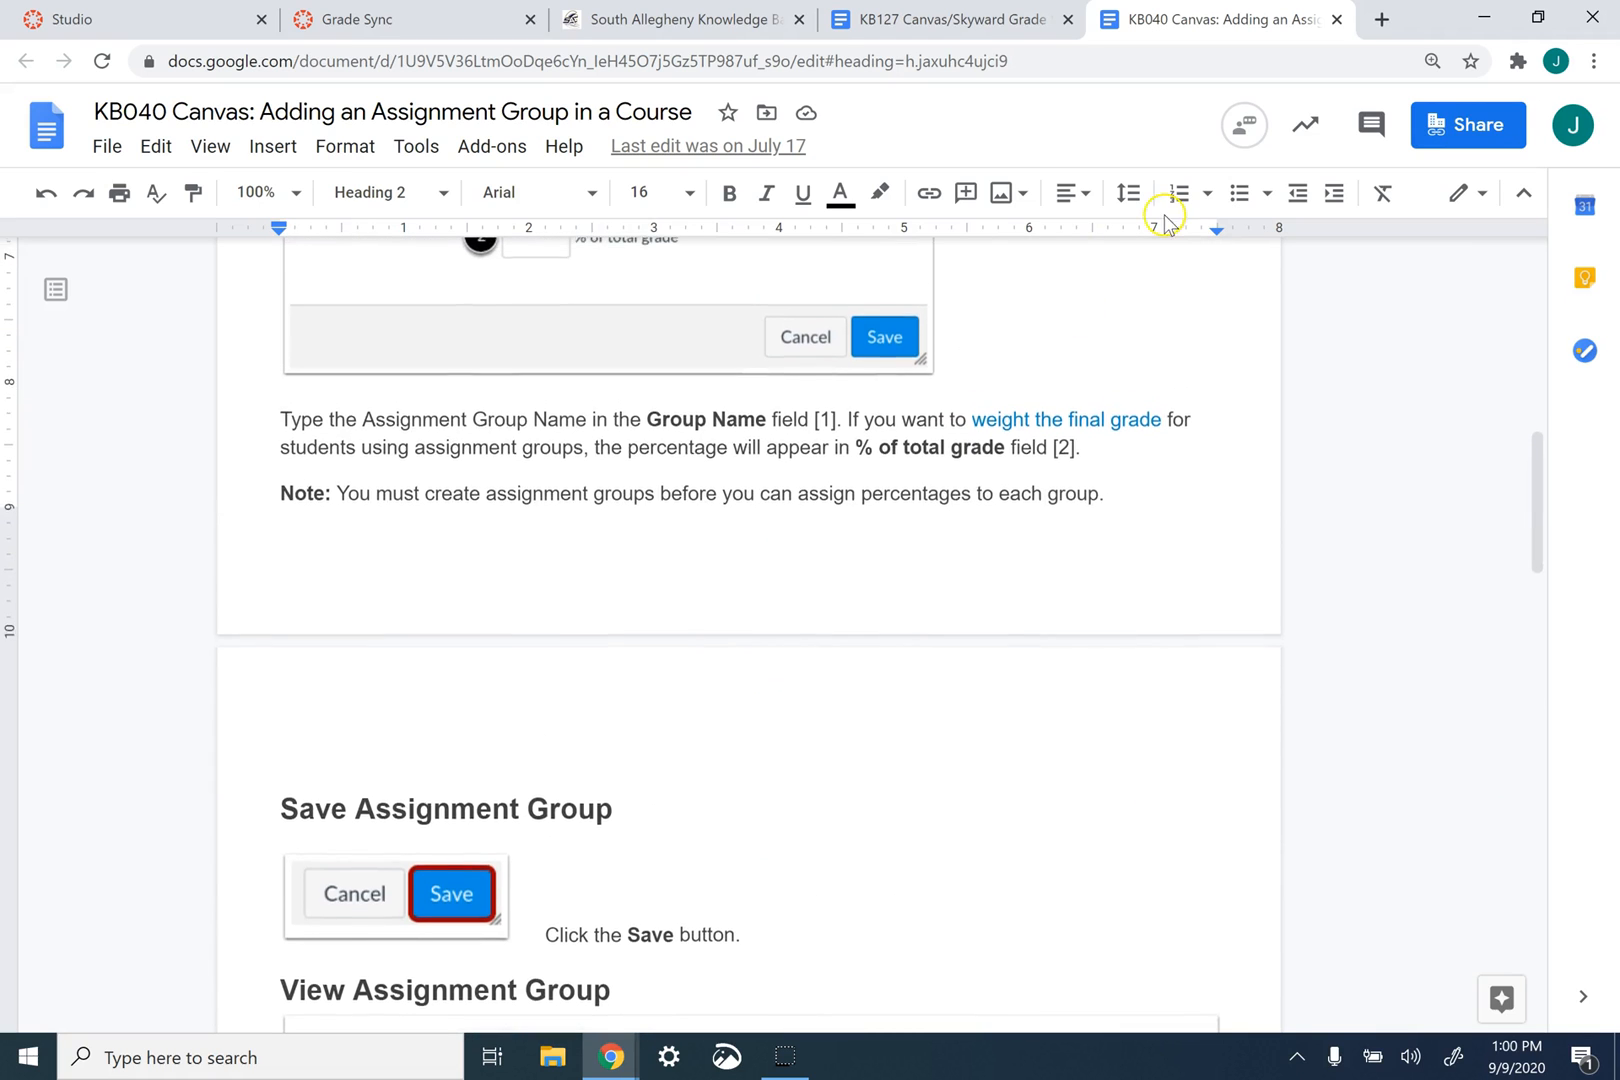
click(1338, 20)
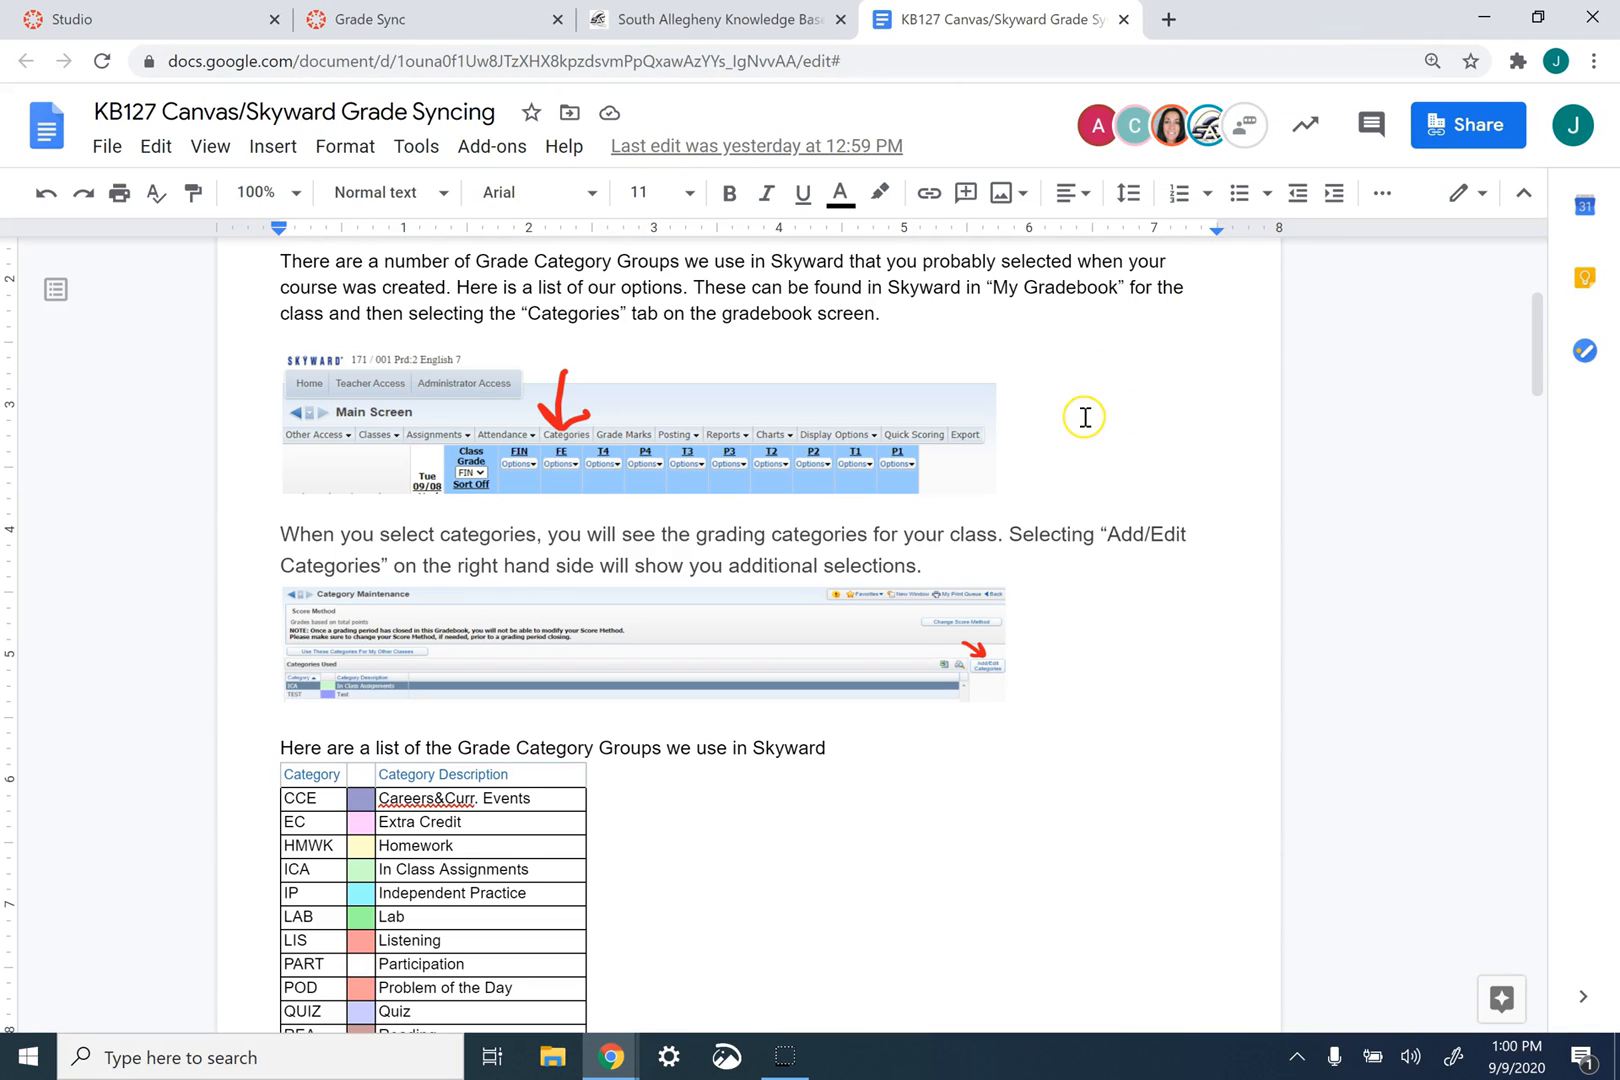
- Recheck the Grade Sync history and go to the video library in Studio
click(488, 26)
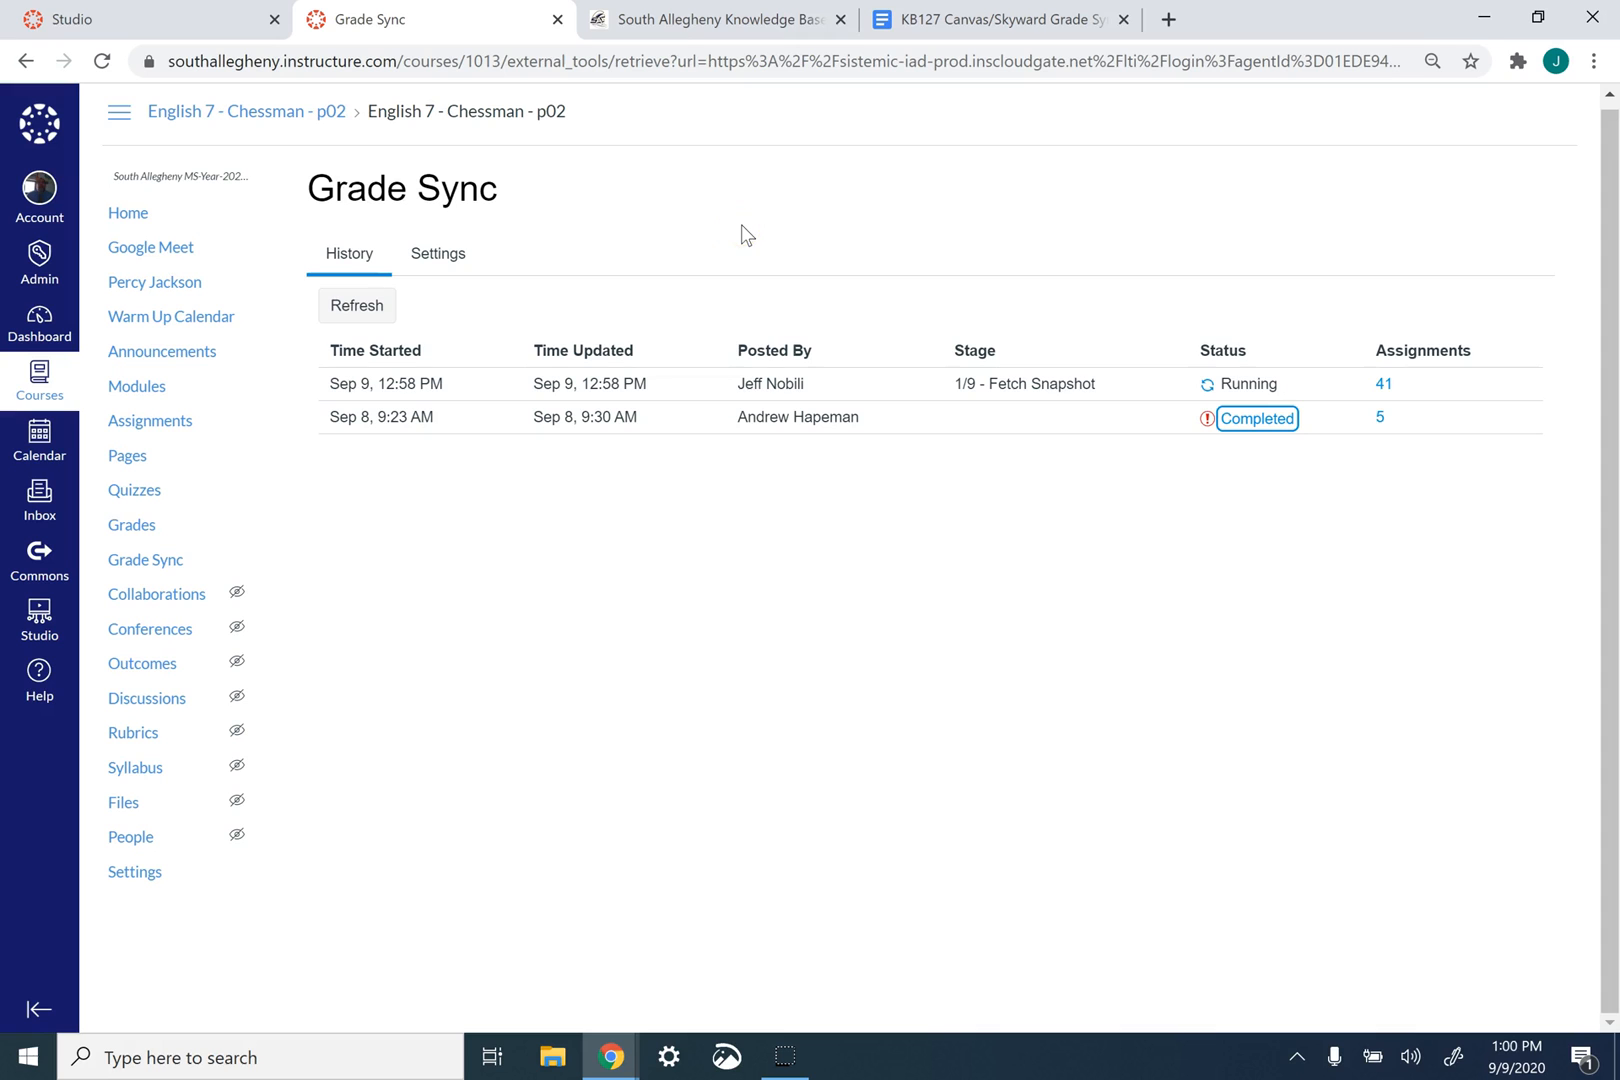
click(611, 1056)
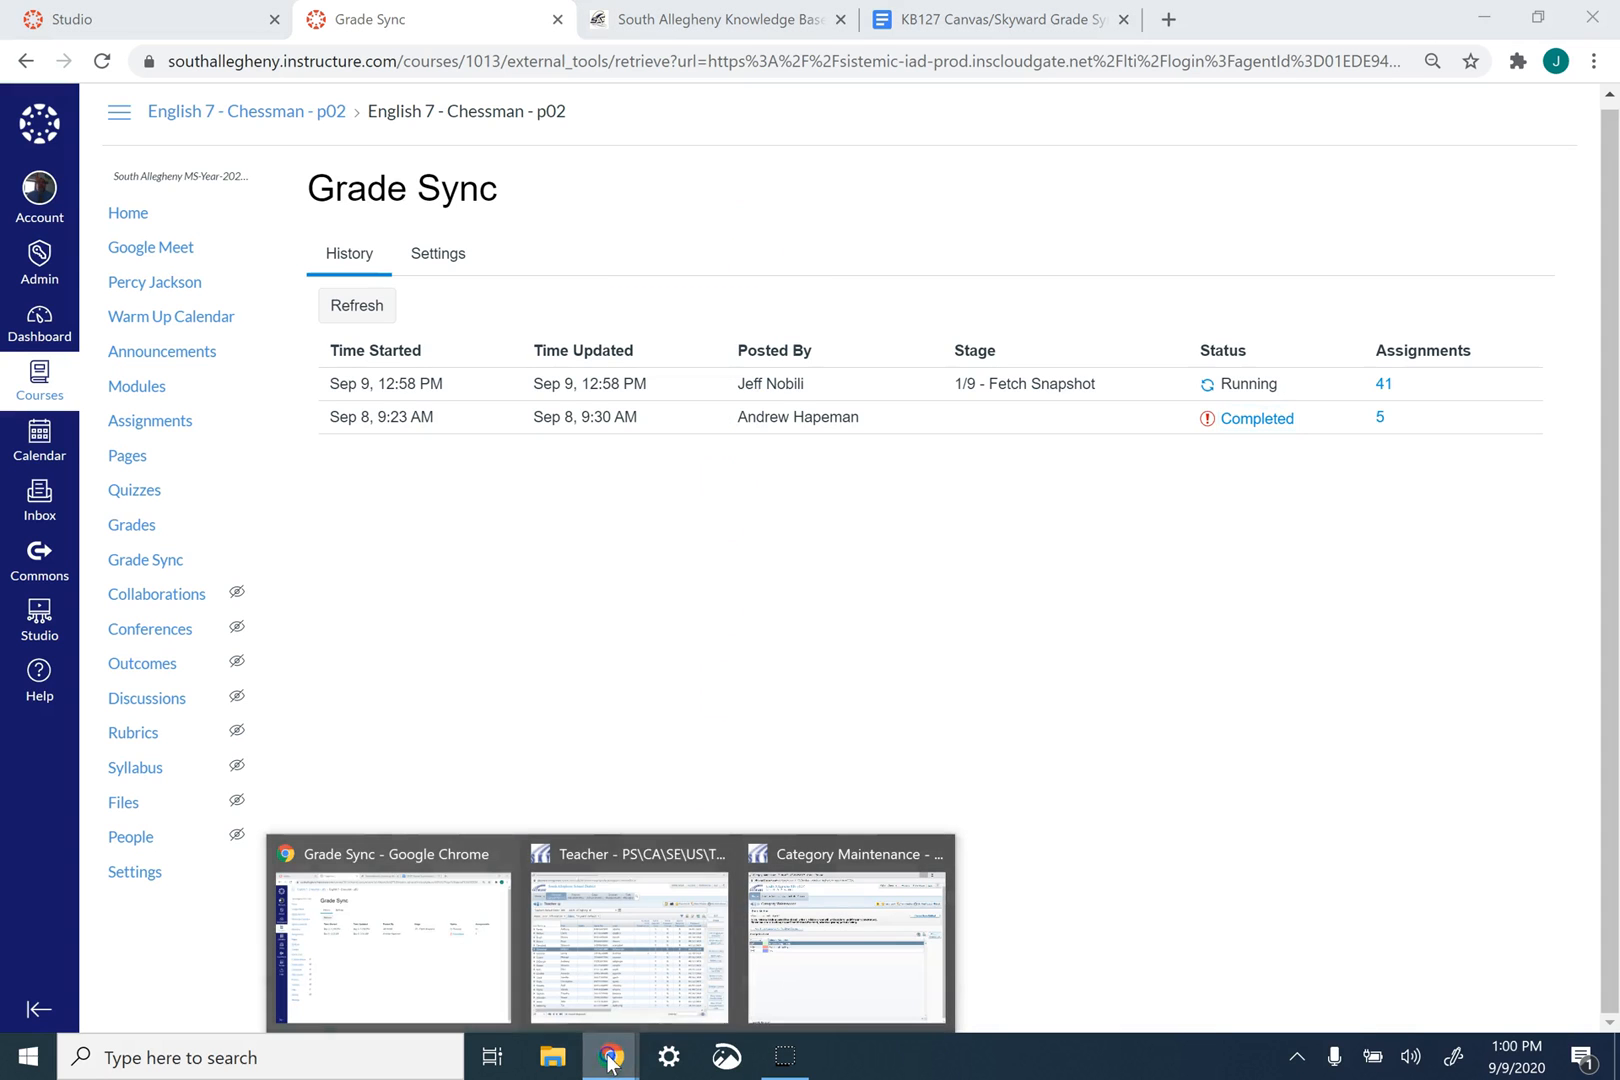
click(153, 19)
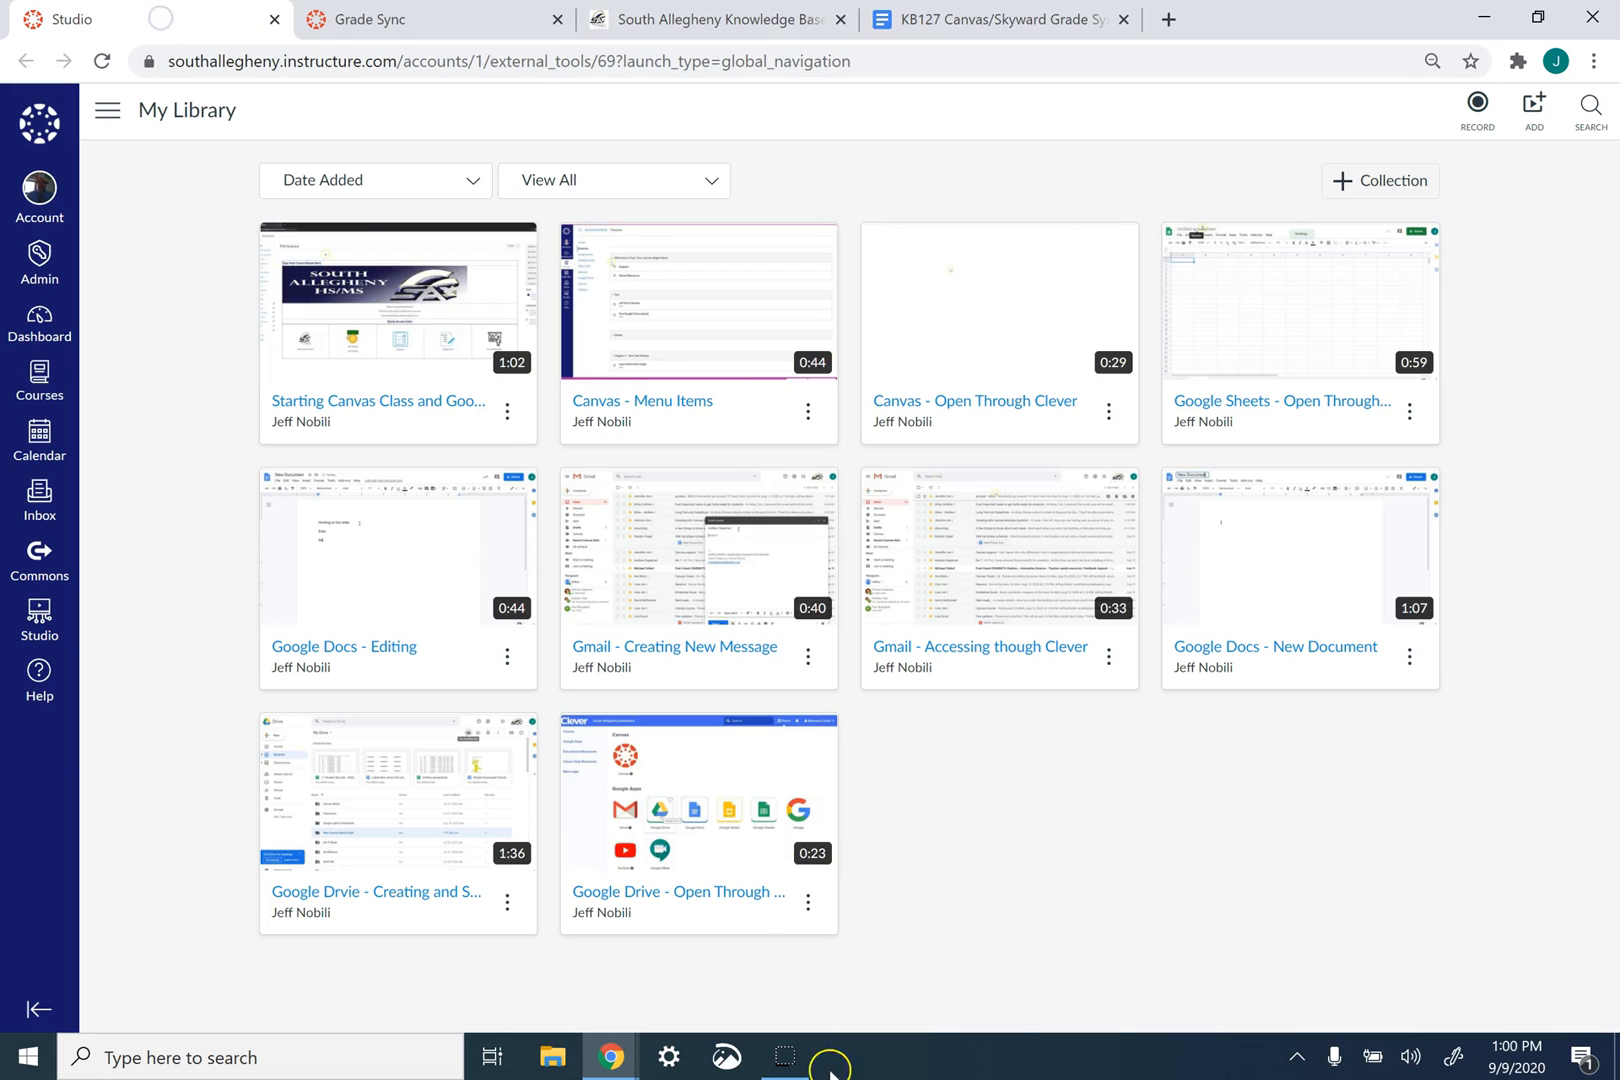